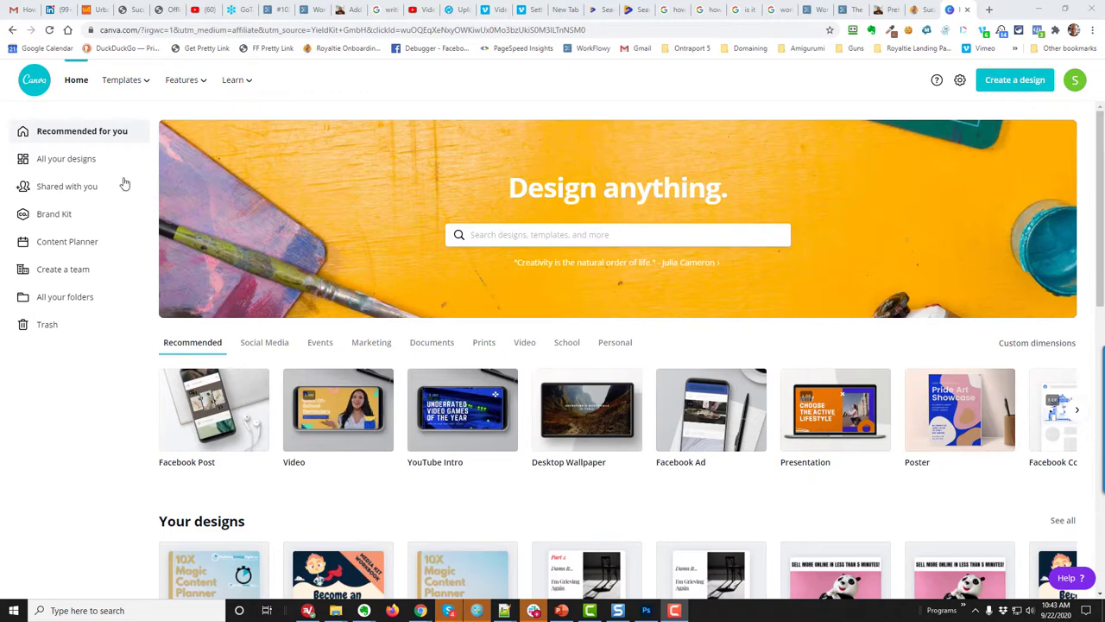
Step: Scroll Canva's home page to the YouTube Thumbnails row and open its See all page
scroll(158, 455, "down", 1)
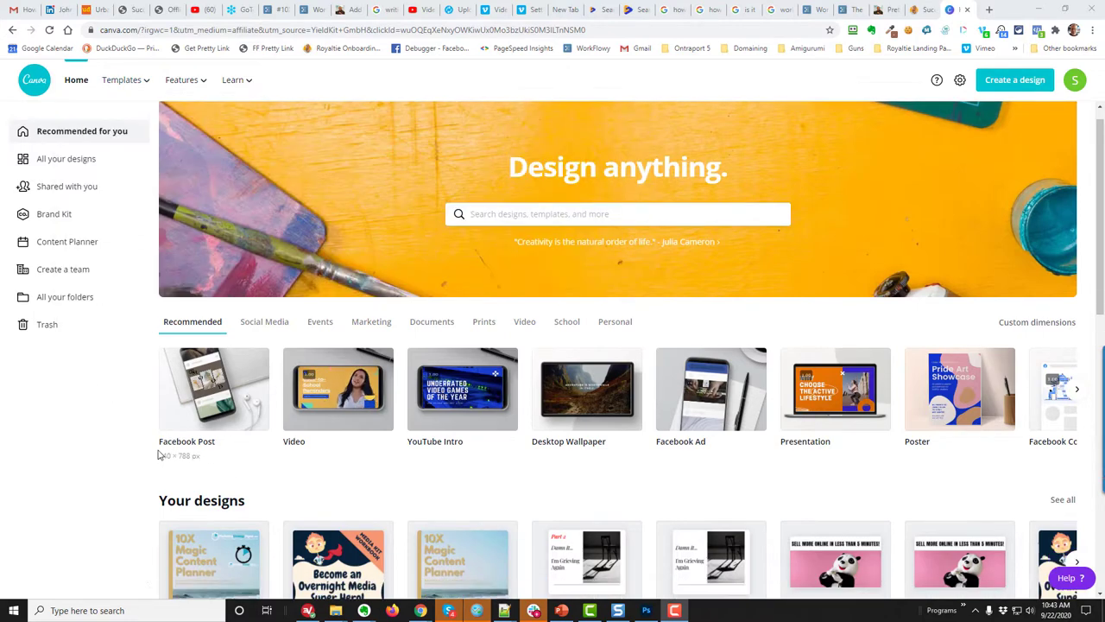
scroll(158, 455, "down", 3)
scroll(191, 454, "down", 2)
scroll(191, 453, "down", 1)
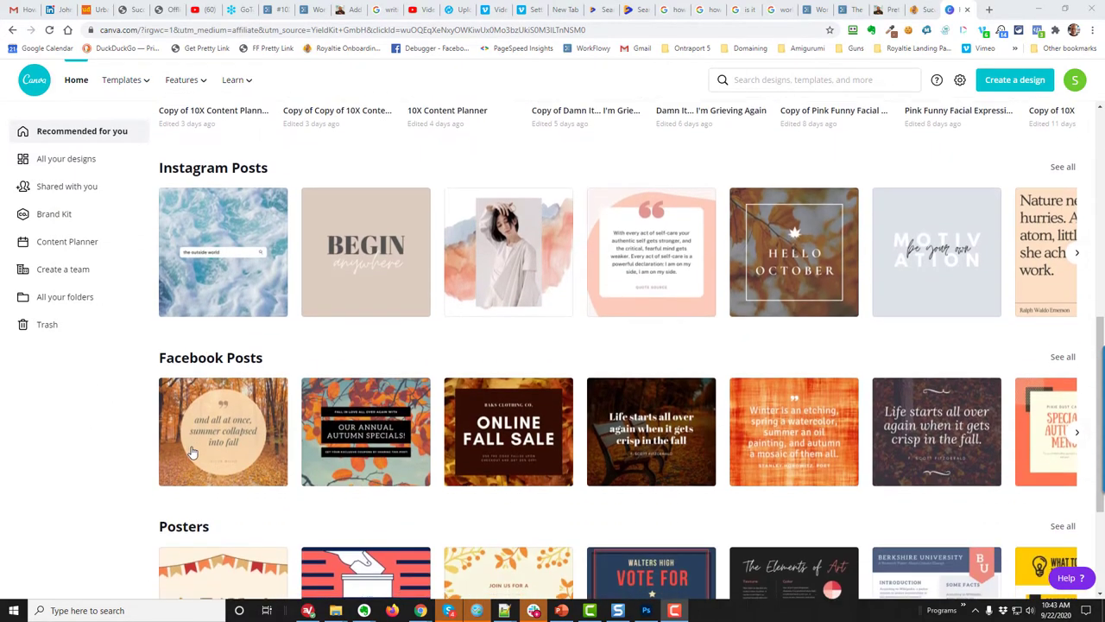
scroll(192, 452, "down", 3)
scroll(192, 453, "down", 2)
scroll(192, 452, "down", 3)
scroll(191, 453, "down", 1)
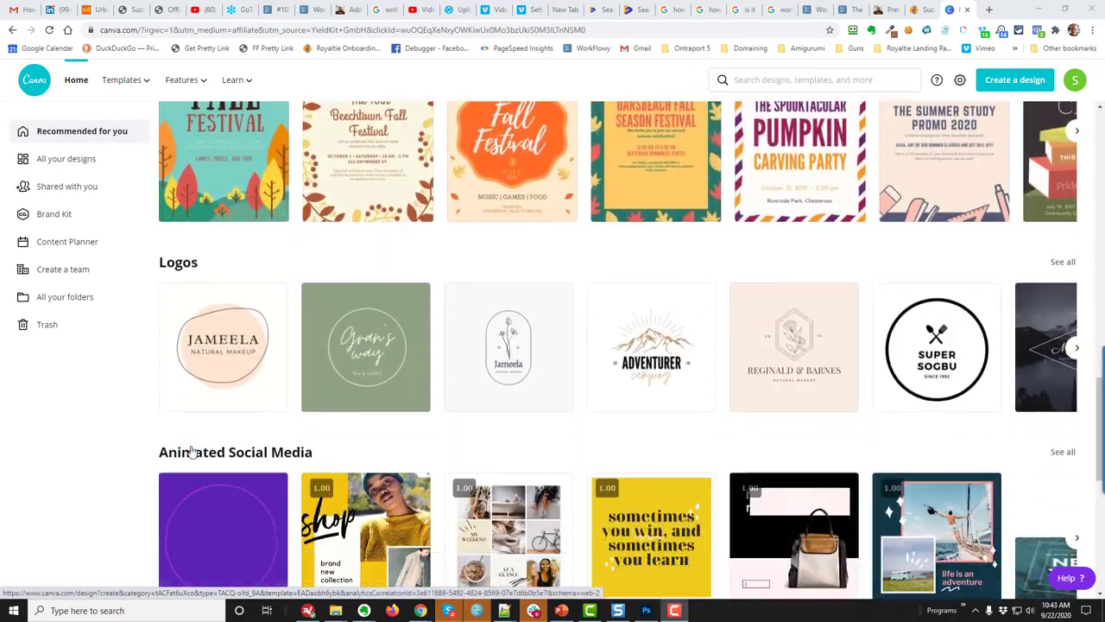
scroll(191, 452, "down", 3)
scroll(191, 452, "down", 2)
scroll(192, 452, "down", 1)
scroll(192, 453, "down", 2)
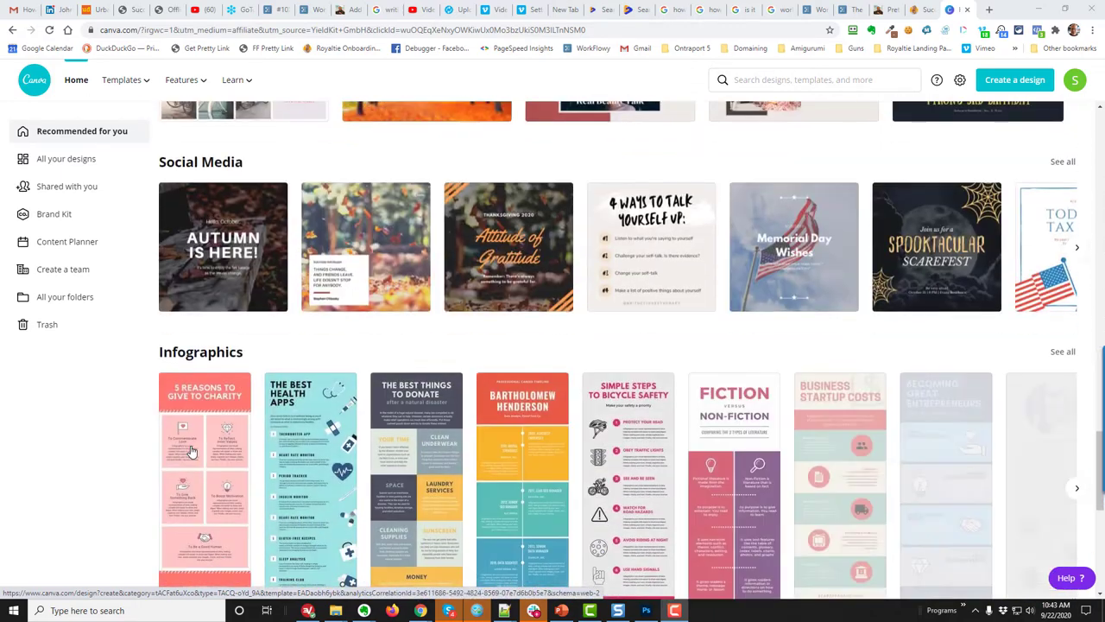
scroll(192, 453, "down", 2)
scroll(192, 452, "down", 2)
scroll(192, 452, "down", 2)
scroll(204, 393, "down", 1)
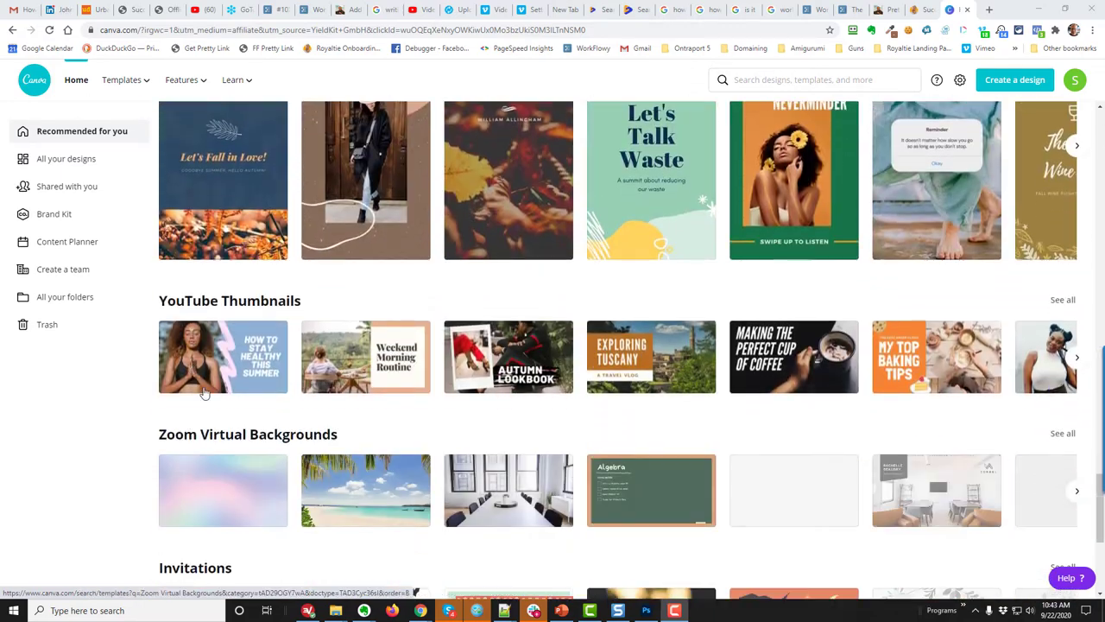
left_click(1063, 303)
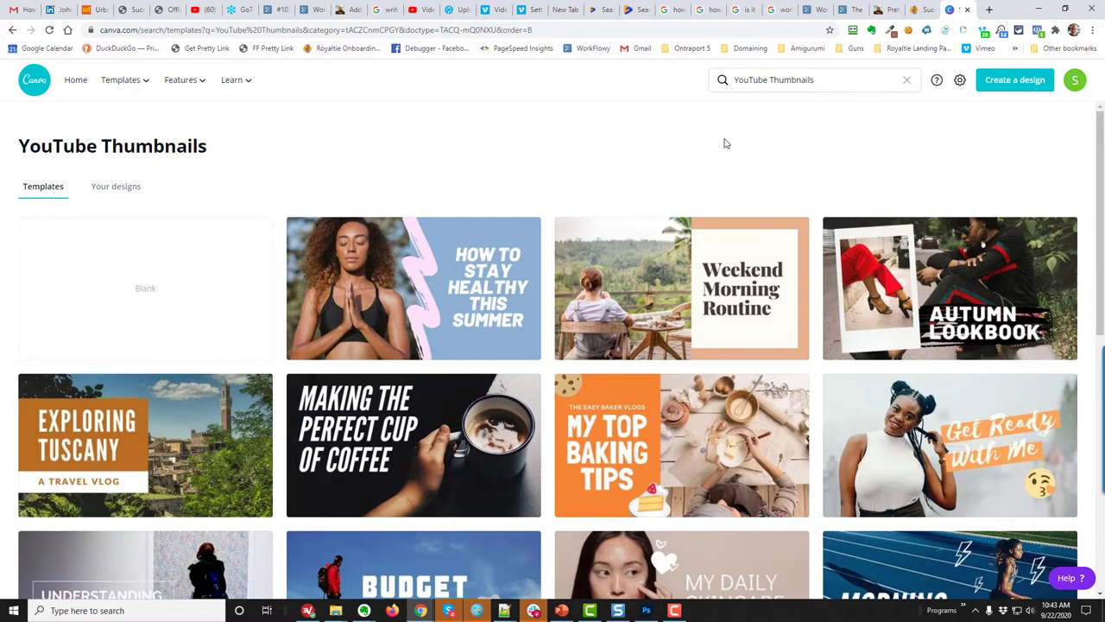
left_click(422, 11)
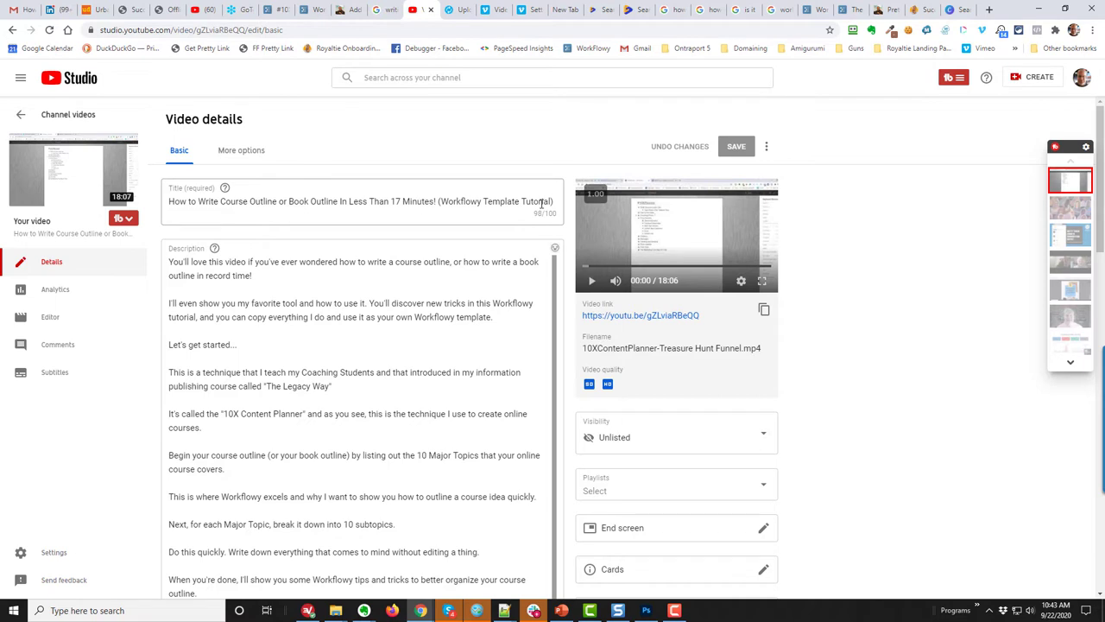
scroll(396, 350, "down", 3)
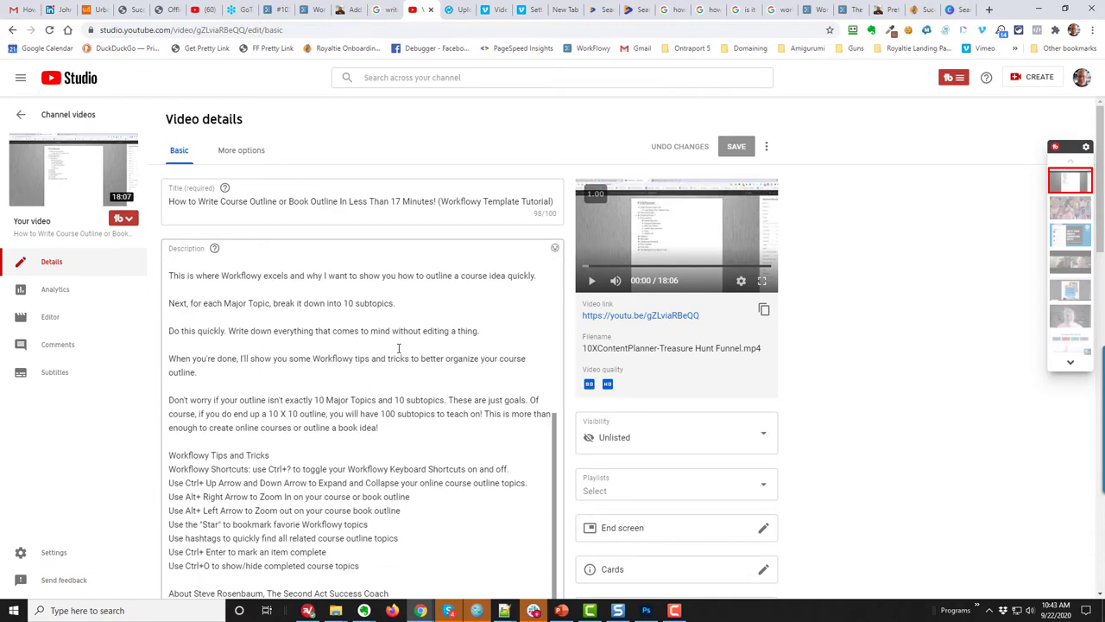
scroll(319, 410, "down", 2)
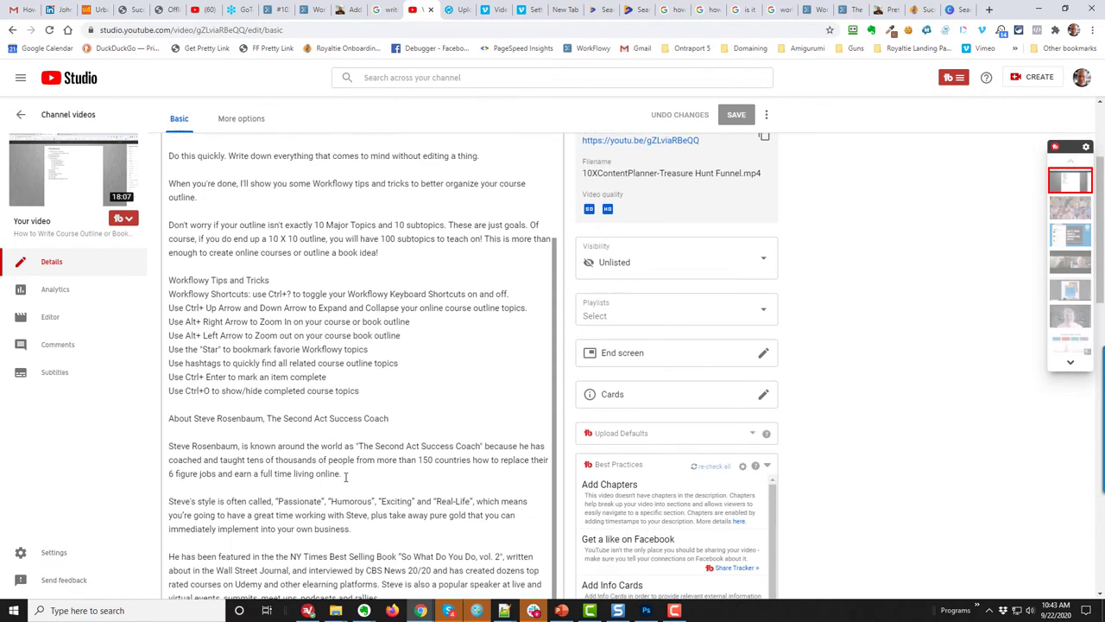
scroll(319, 410, "down", 3)
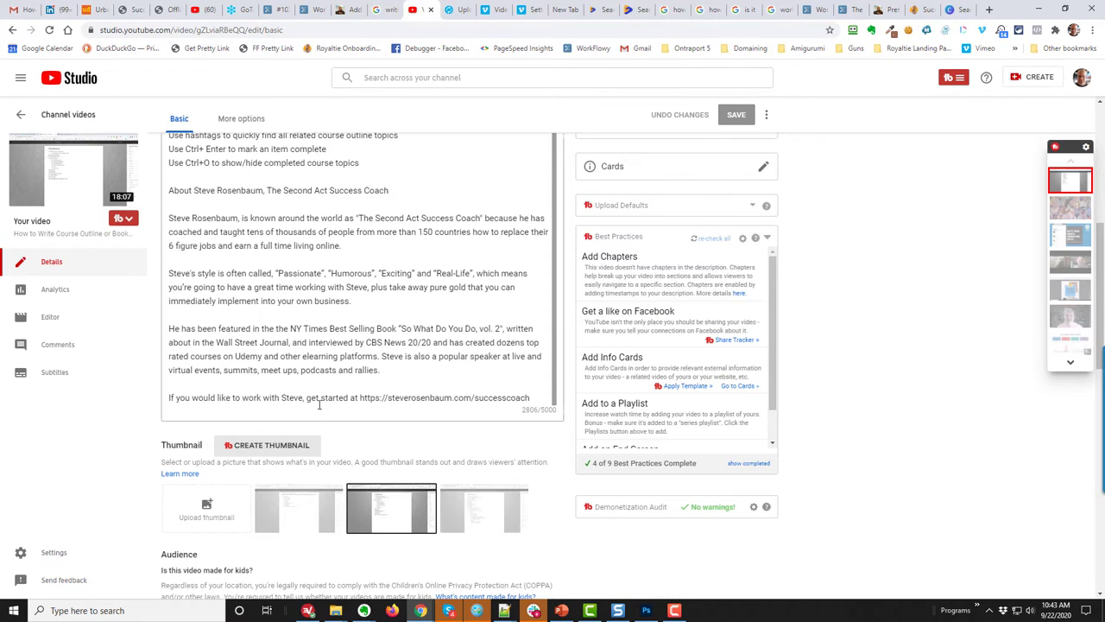
scroll(319, 406, "up", 3)
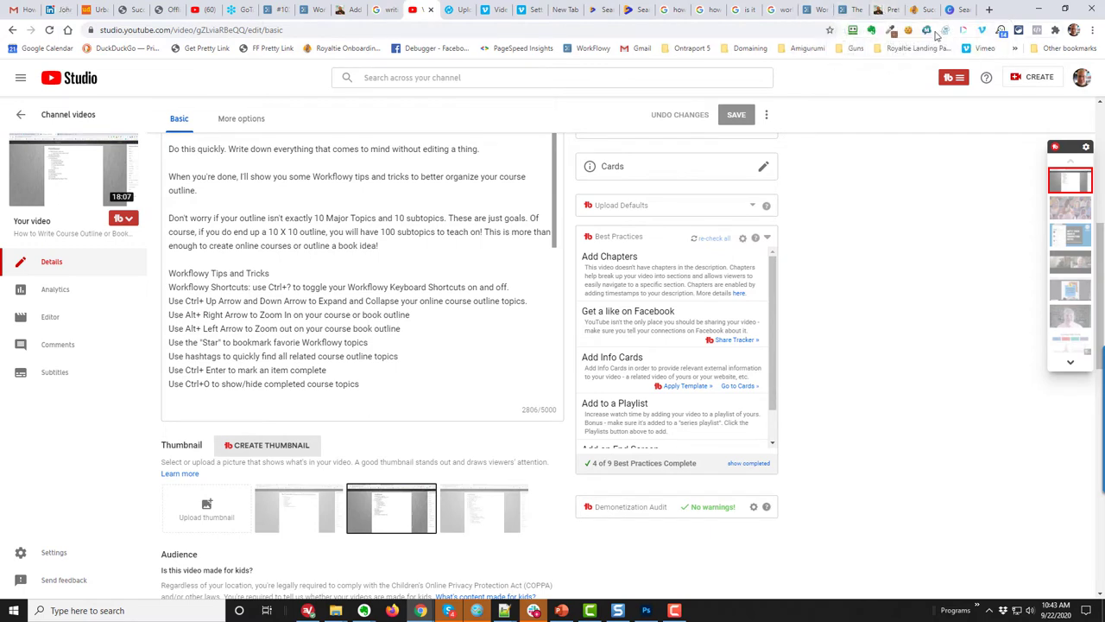
left_click(954, 10)
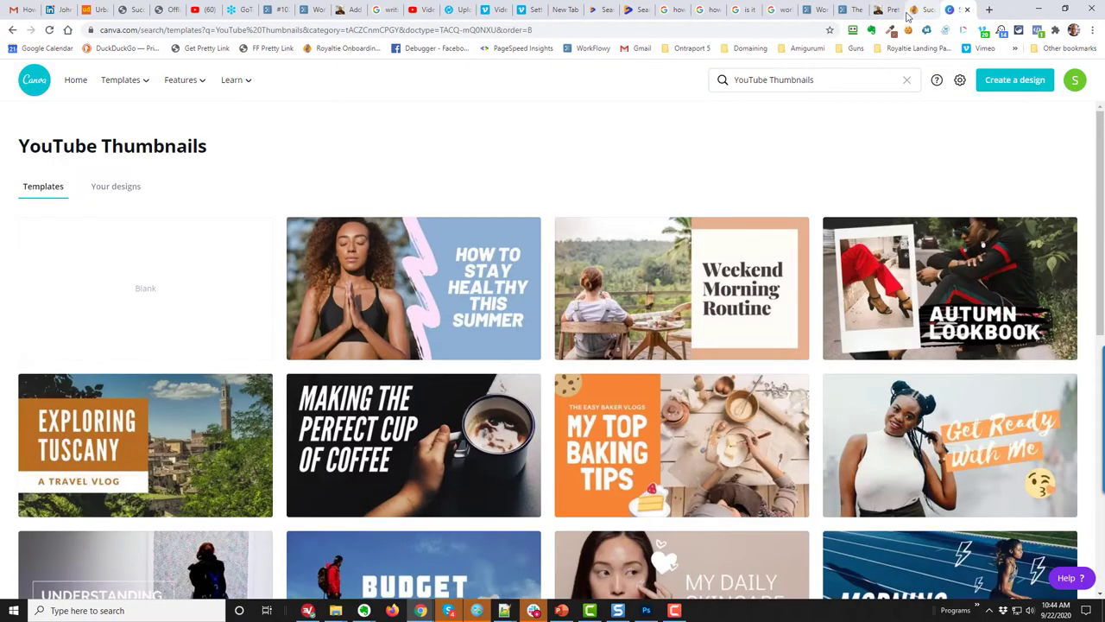
scroll(190, 233, "down", 2)
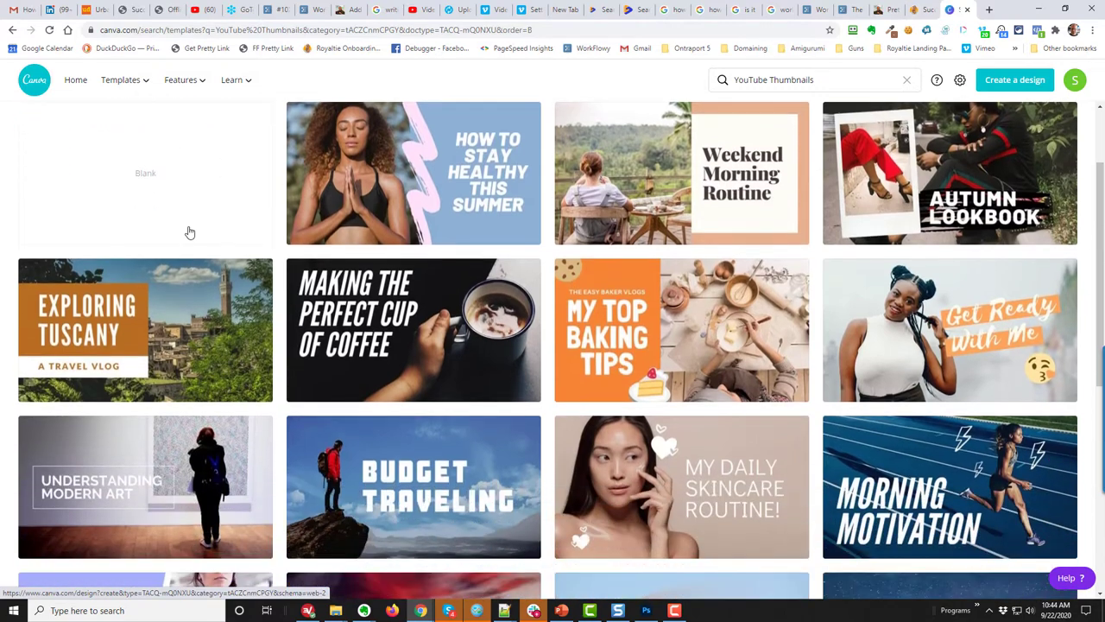
scroll(189, 232, "down", 2)
scroll(190, 232, "down", 1)
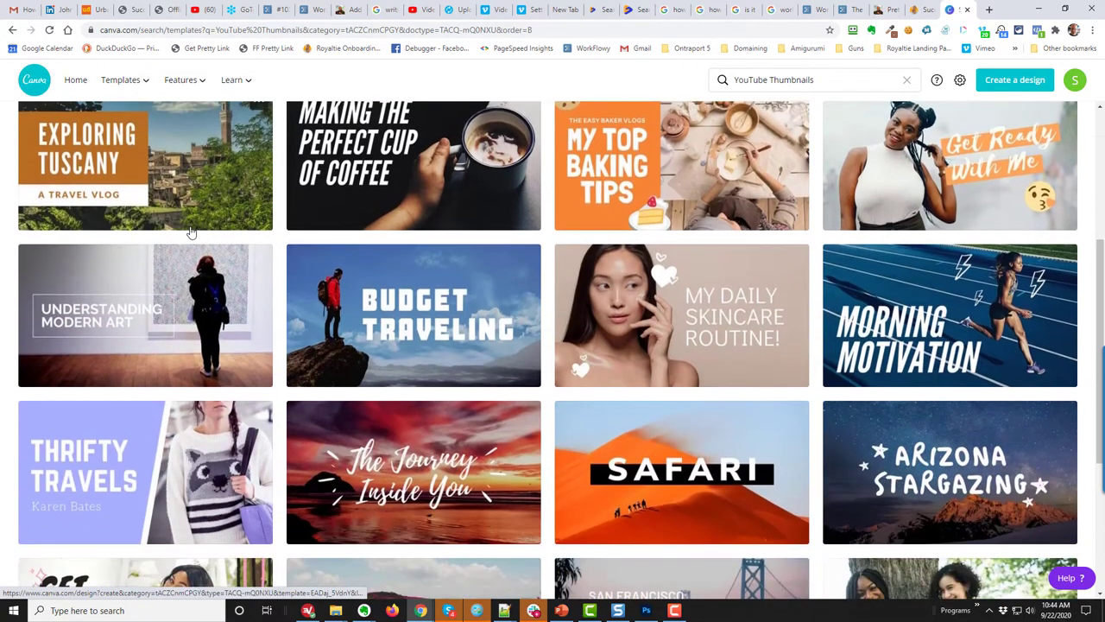
scroll(189, 232, "up", 1)
left_click(645, 610)
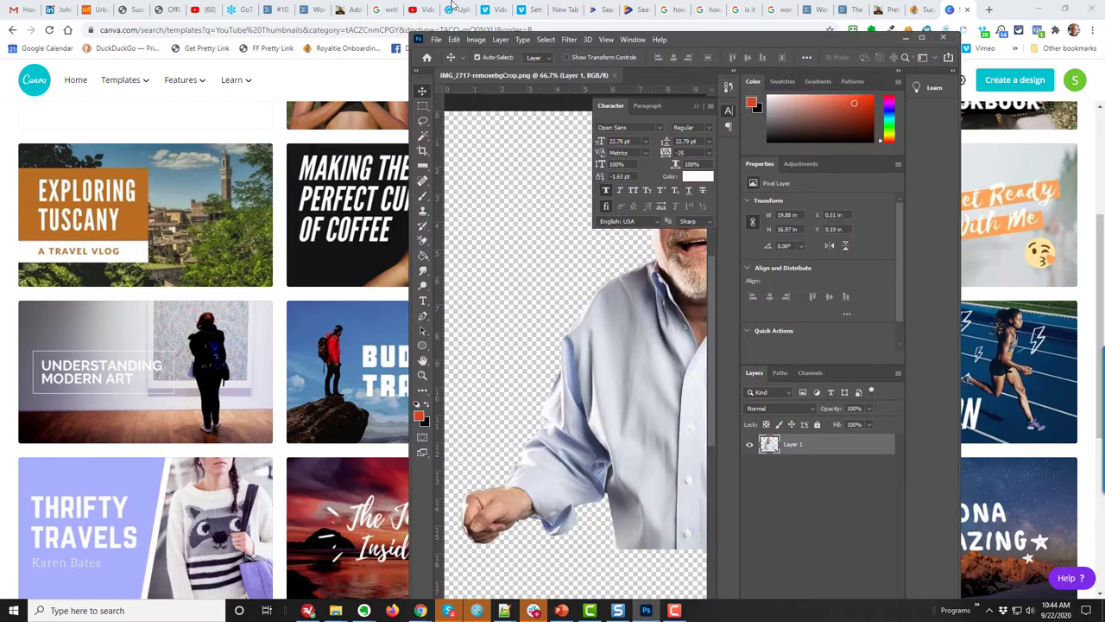
left_click_drag(453, 6, 458, 0)
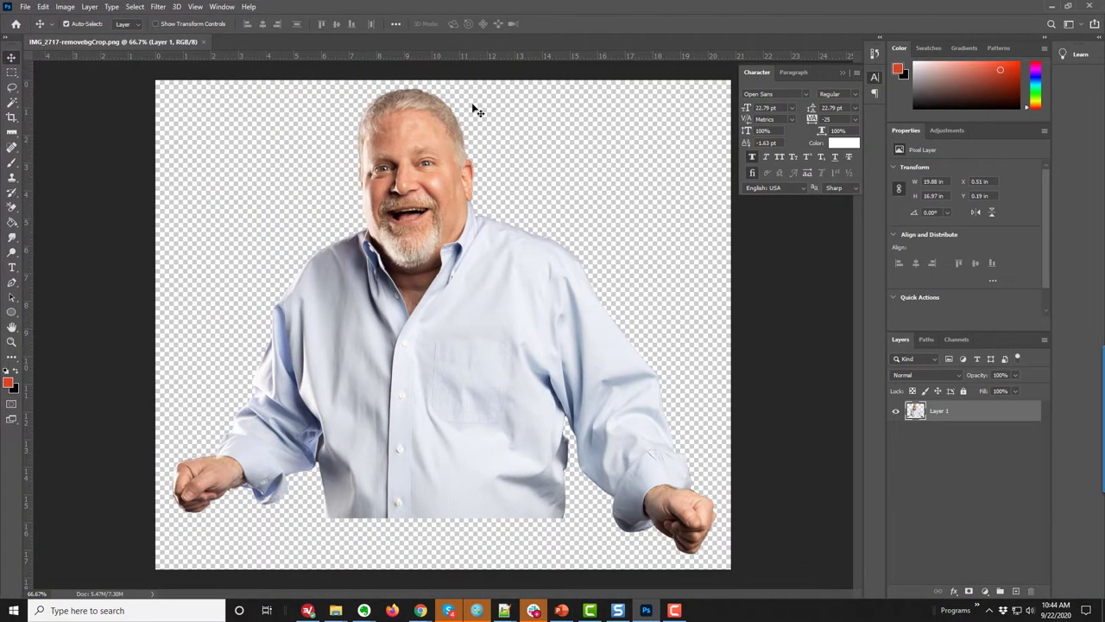
key("super+Down")
key("super+Down")
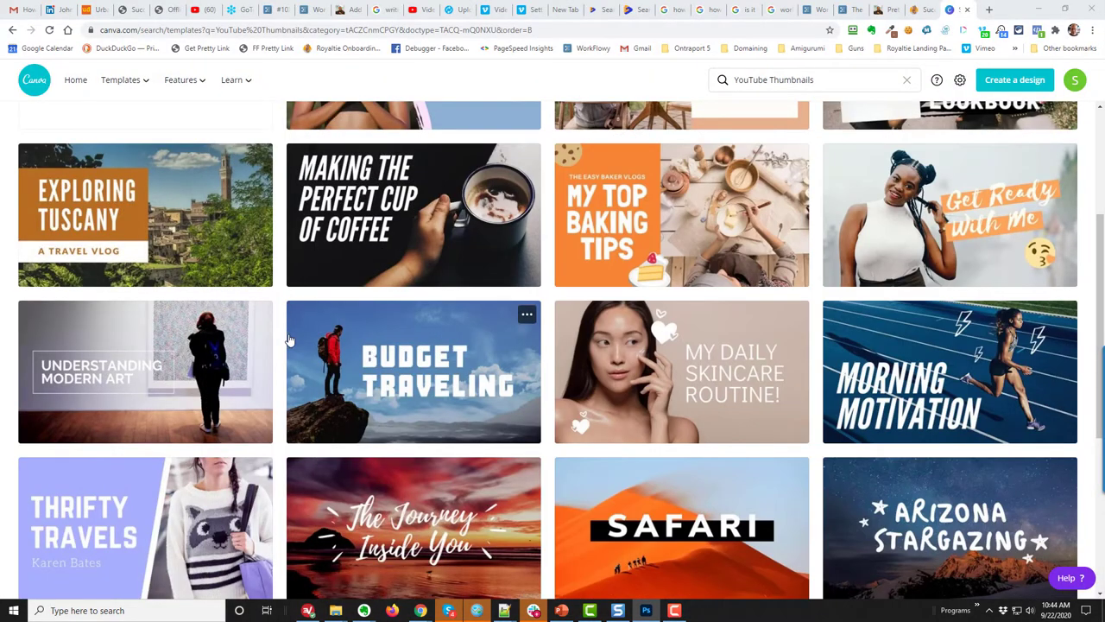
Step: Scroll the thumbnail templates until the zebra 'Today's Animal: The Quagga' design is visible
scroll(294, 345, "down", 3)
scroll(305, 380, "down", 1)
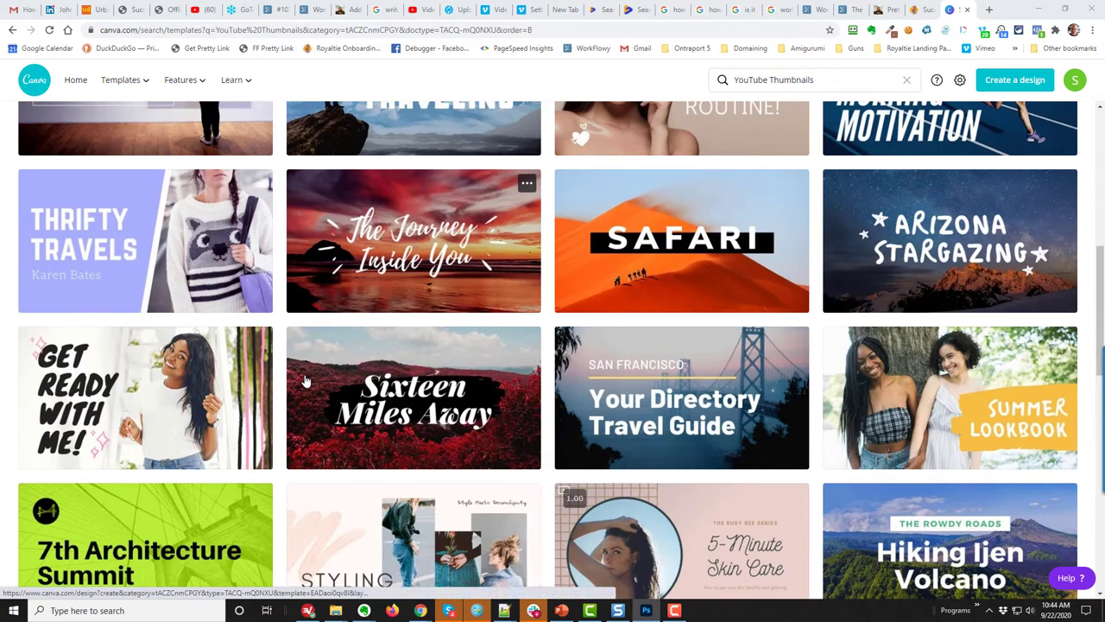
scroll(305, 381, "down", 1)
scroll(304, 381, "down", 2)
scroll(306, 380, "down", 1)
scroll(306, 380, "down", 1)
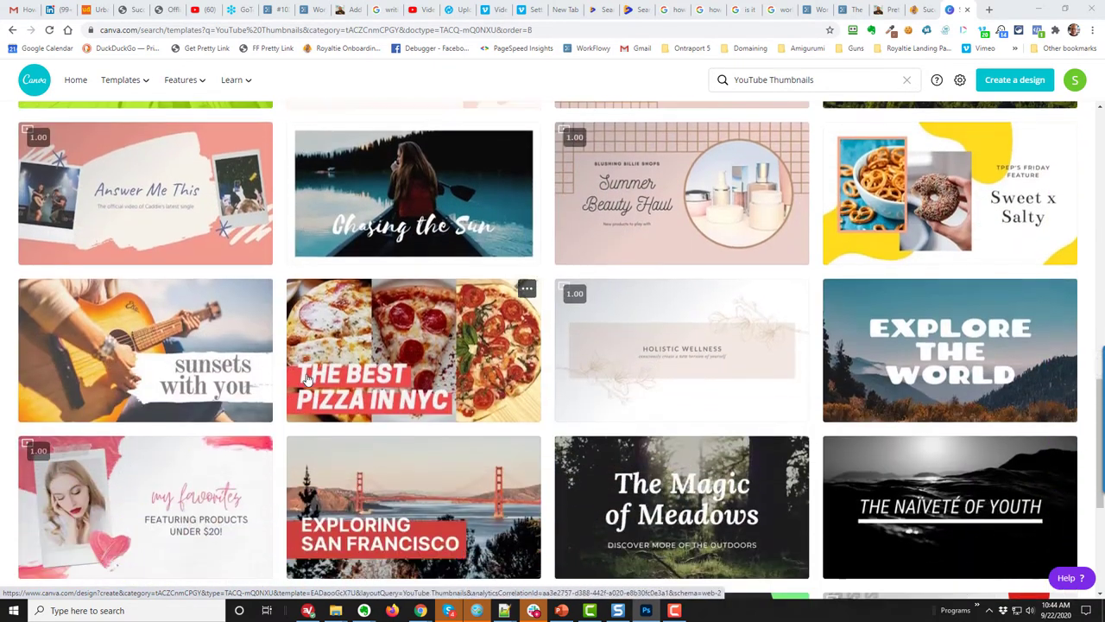
scroll(307, 380, "down", 1)
scroll(306, 380, "down", 2)
scroll(306, 380, "down", 1)
scroll(306, 380, "down", 1)
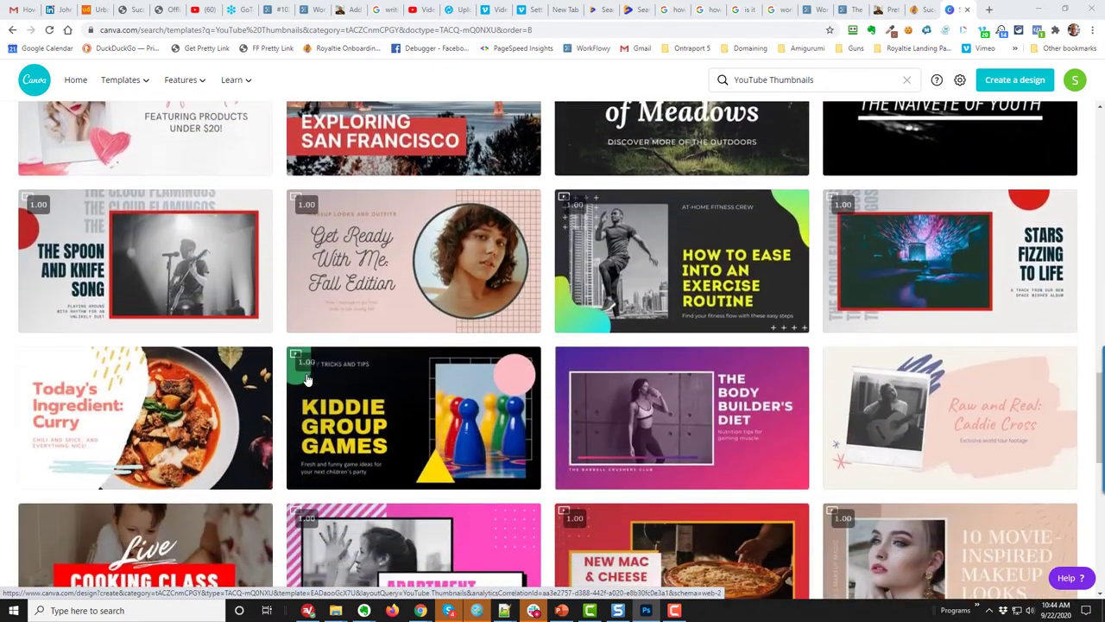
scroll(306, 380, "down", 1)
scroll(306, 380, "down", 1)
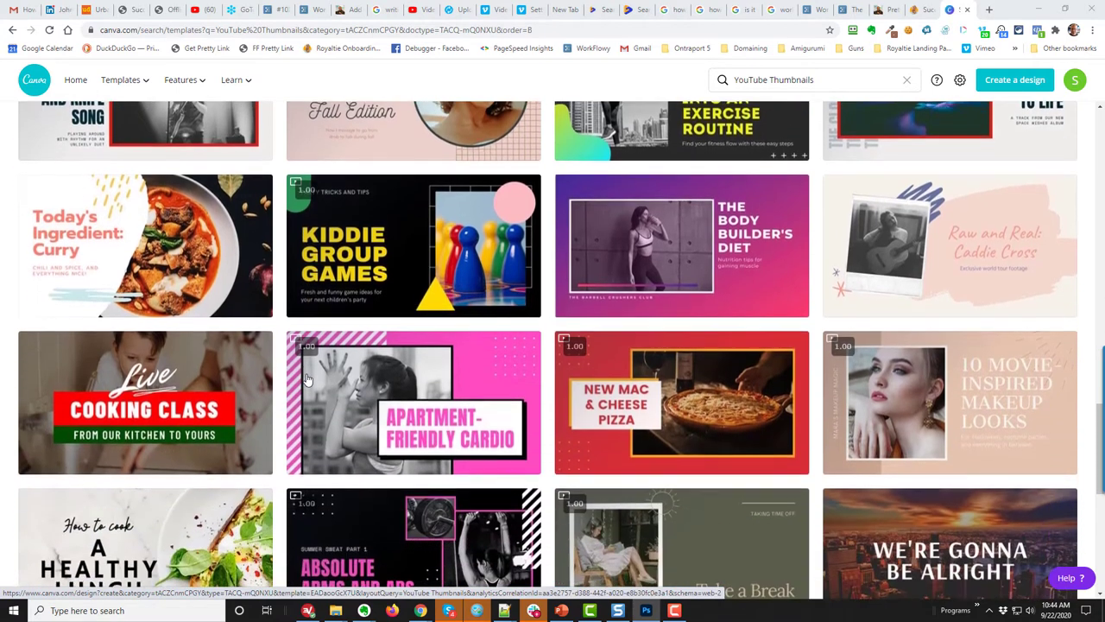
scroll(306, 380, "up", 1)
scroll(306, 380, "up", 1)
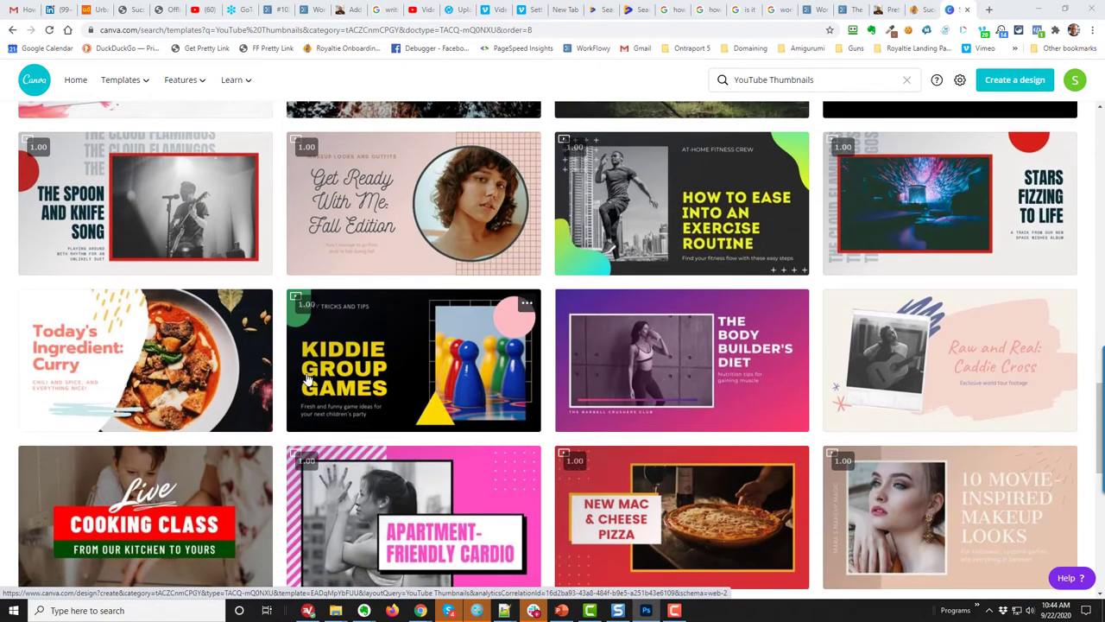
scroll(306, 380, "down", 1)
scroll(307, 380, "down", 1)
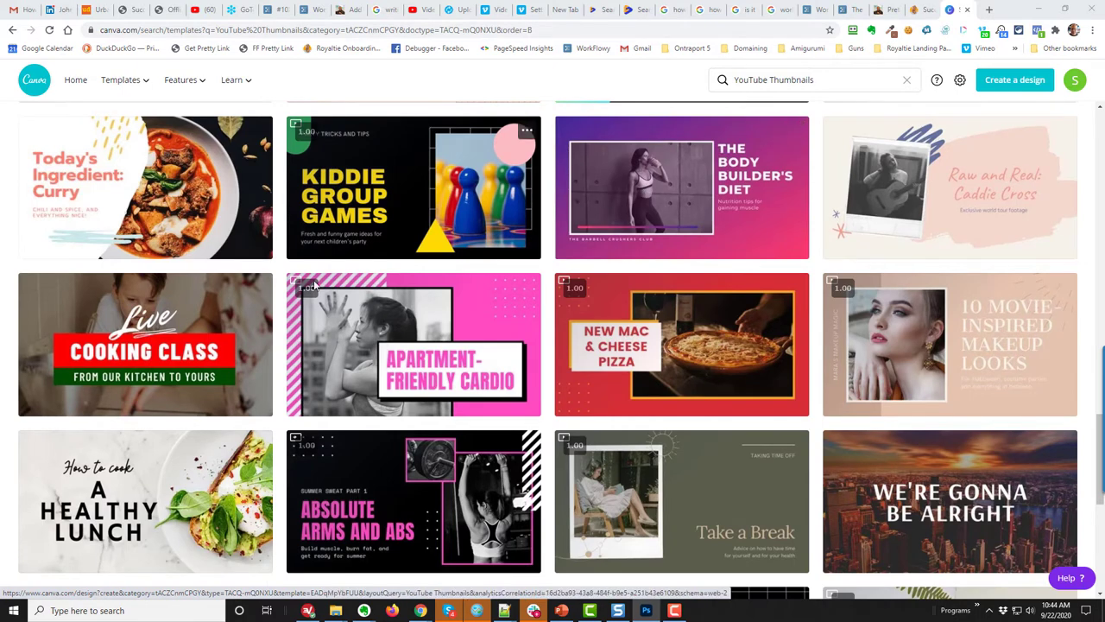
scroll(248, 333, "down", 1)
scroll(249, 333, "down", 1)
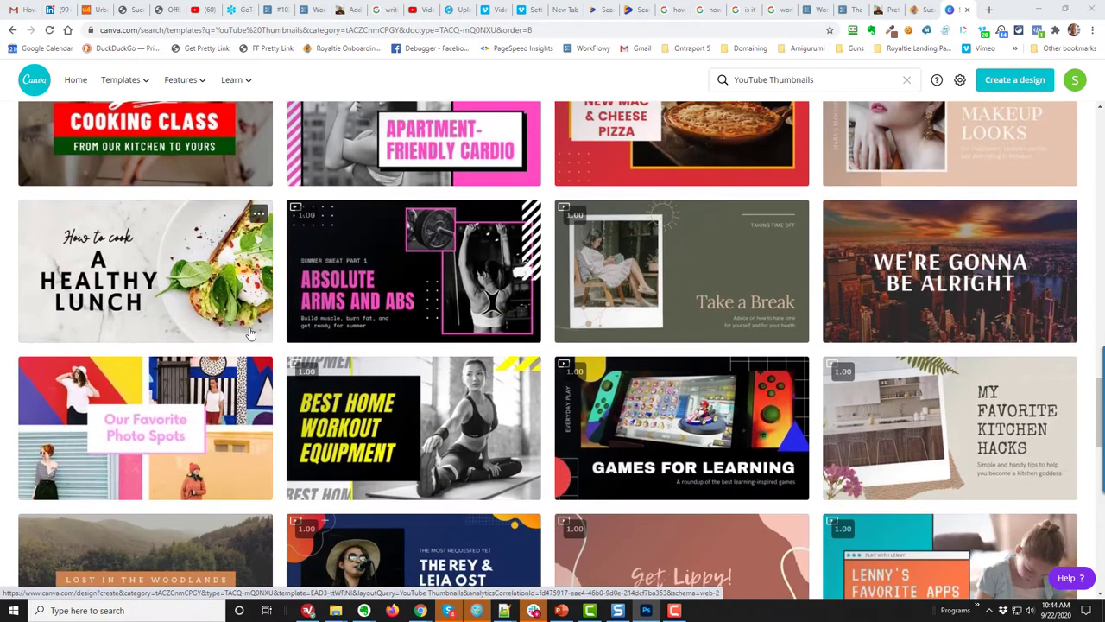
scroll(250, 334, "down", 2)
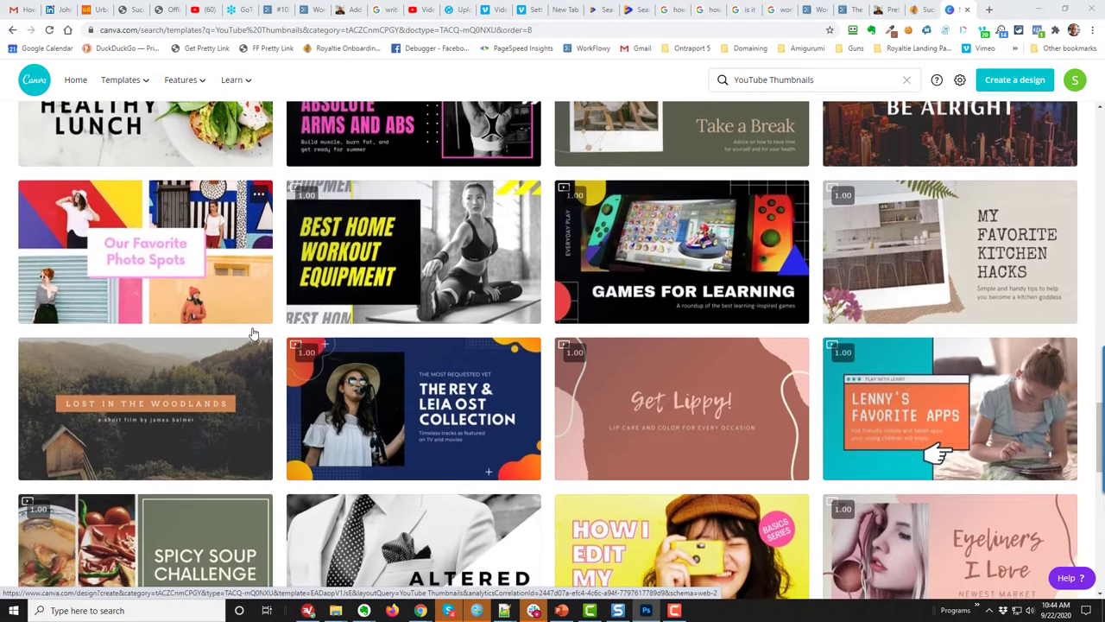
scroll(253, 333, "down", 1)
scroll(253, 333, "down", 1)
scroll(253, 333, "down", 1)
scroll(253, 334, "down", 1)
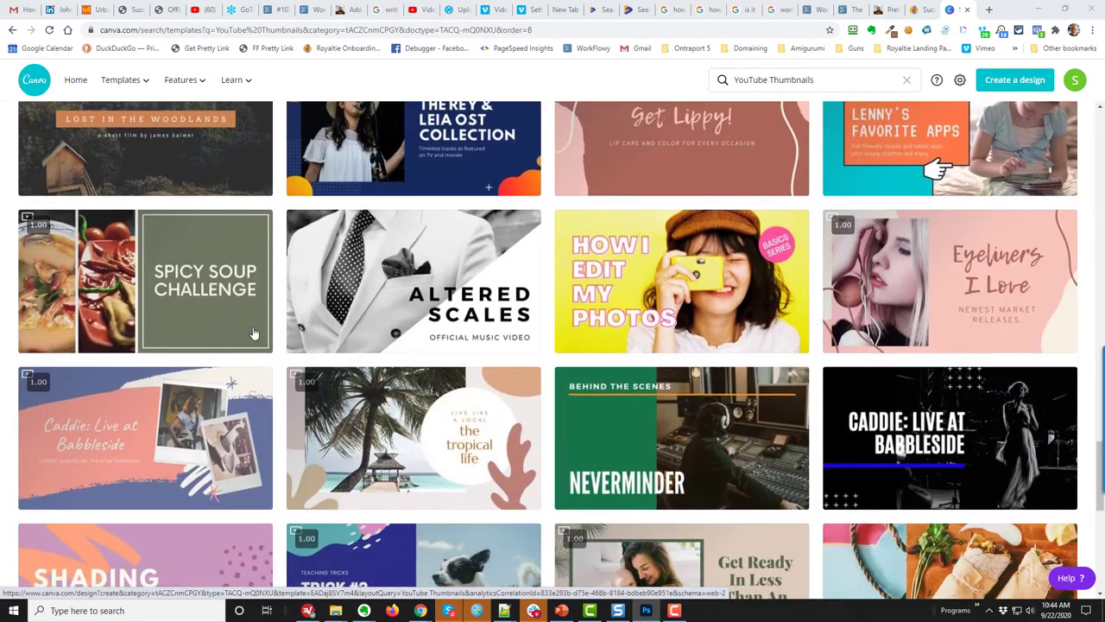
scroll(253, 333, "down", 2)
scroll(252, 334, "down", 2)
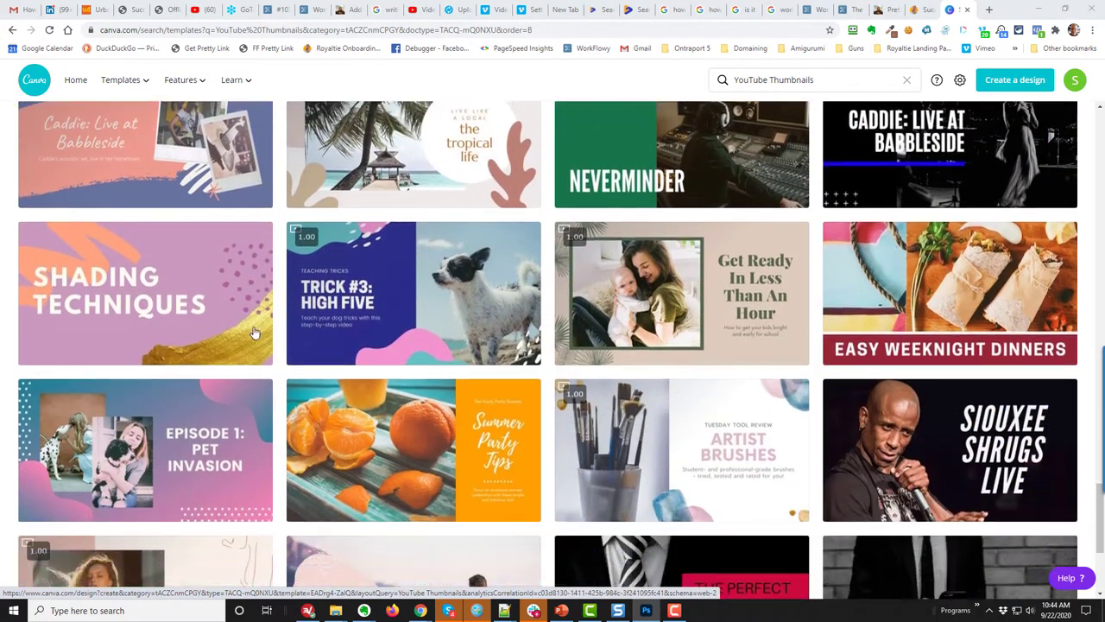
scroll(253, 333, "down", 1)
scroll(253, 333, "down", 1)
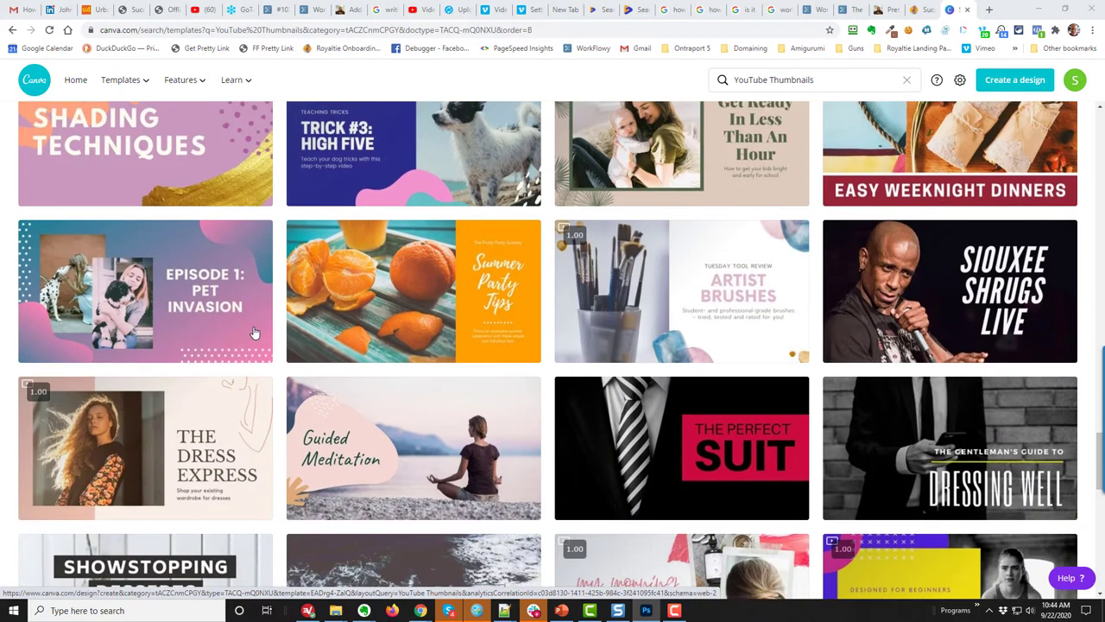
scroll(255, 333, "down", 2)
scroll(254, 333, "down", 1)
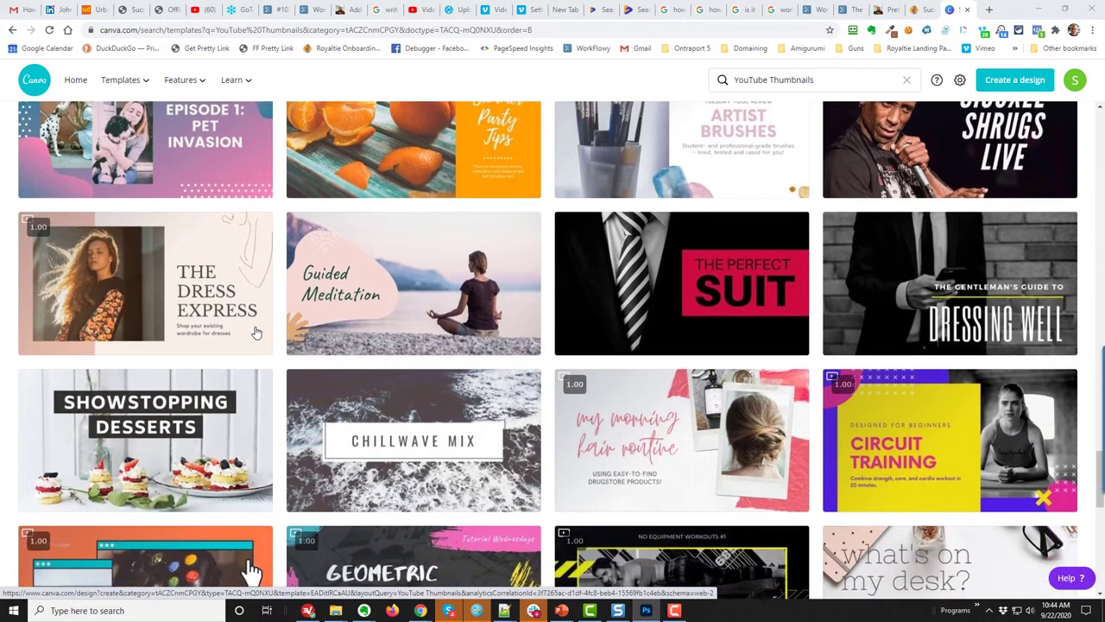
scroll(254, 333, "down", 1)
scroll(255, 332, "down", 1)
scroll(255, 333, "down", 1)
scroll(256, 332, "down", 1)
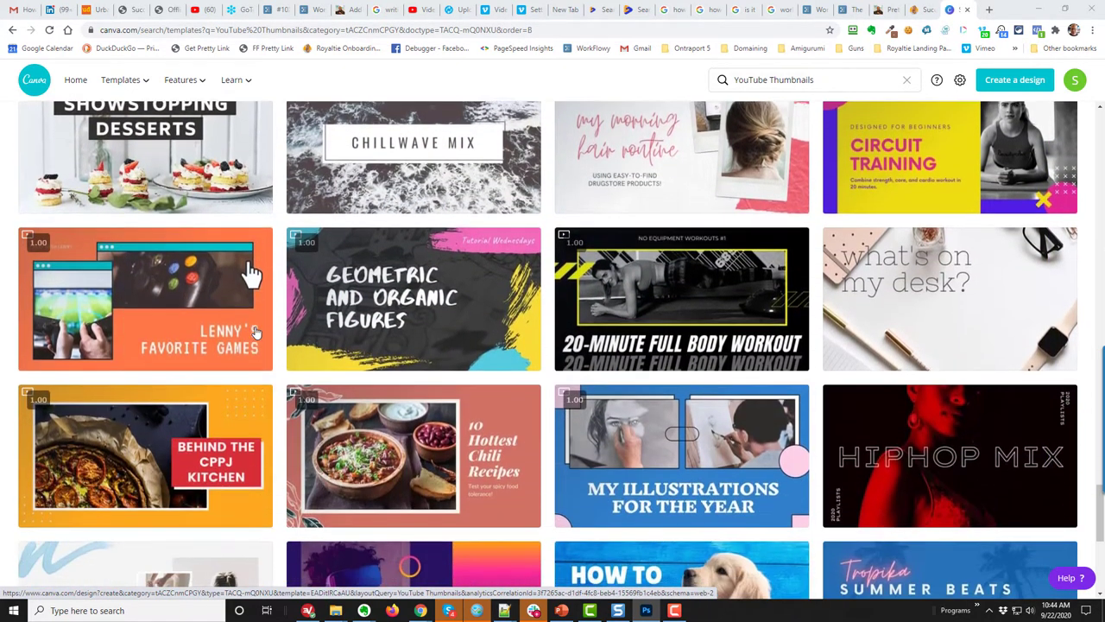
scroll(412, 138, "down", 1)
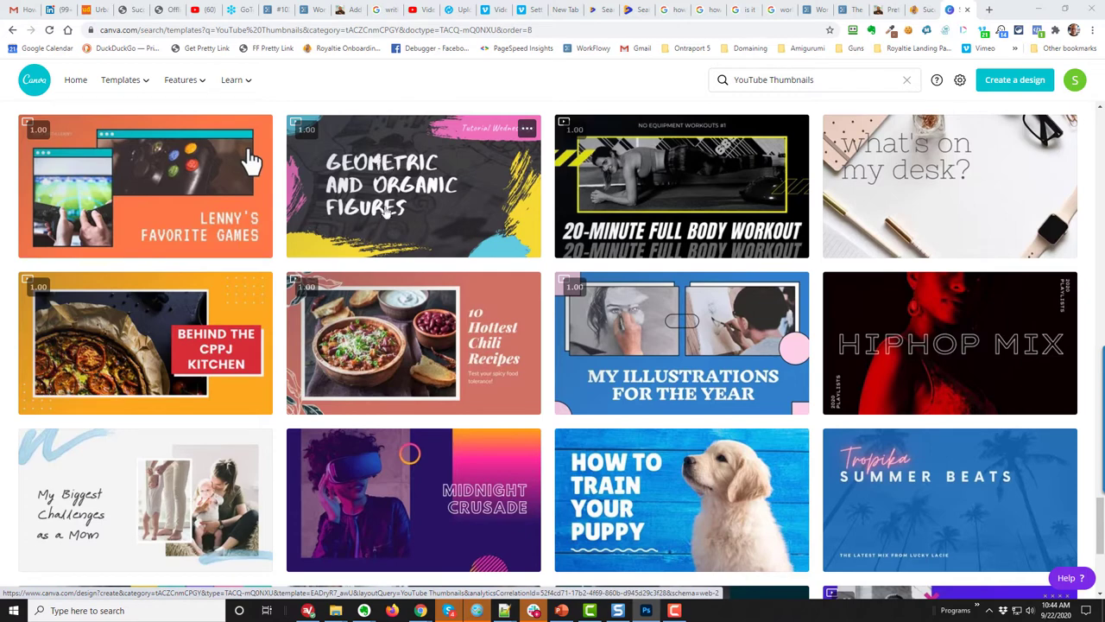
scroll(392, 236, "down", 1)
scroll(393, 236, "up", 1)
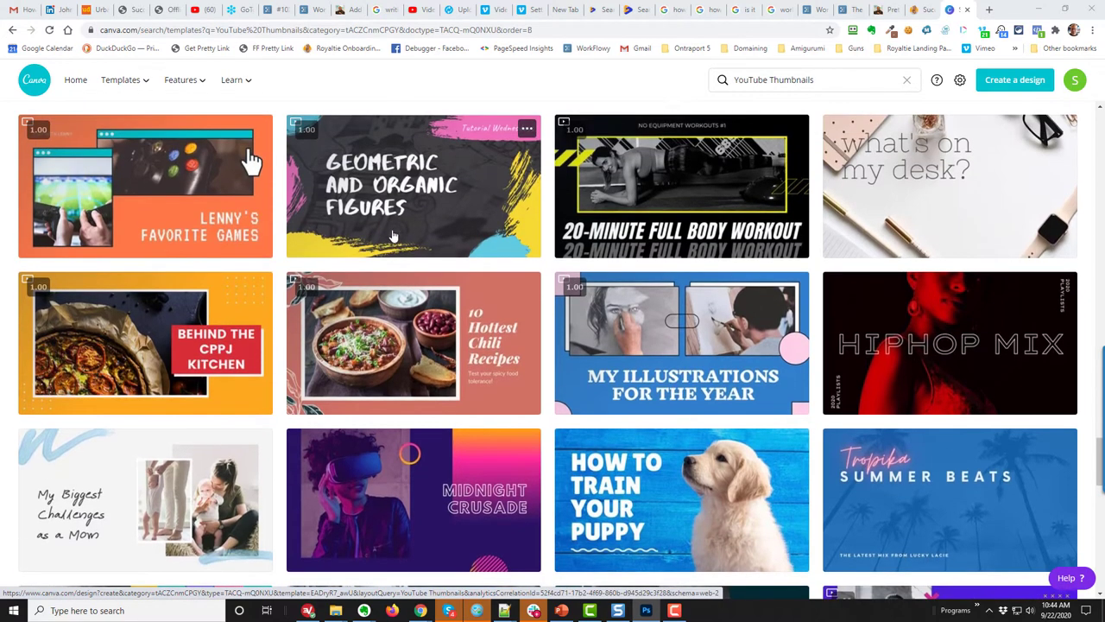
scroll(394, 227, "down", 2)
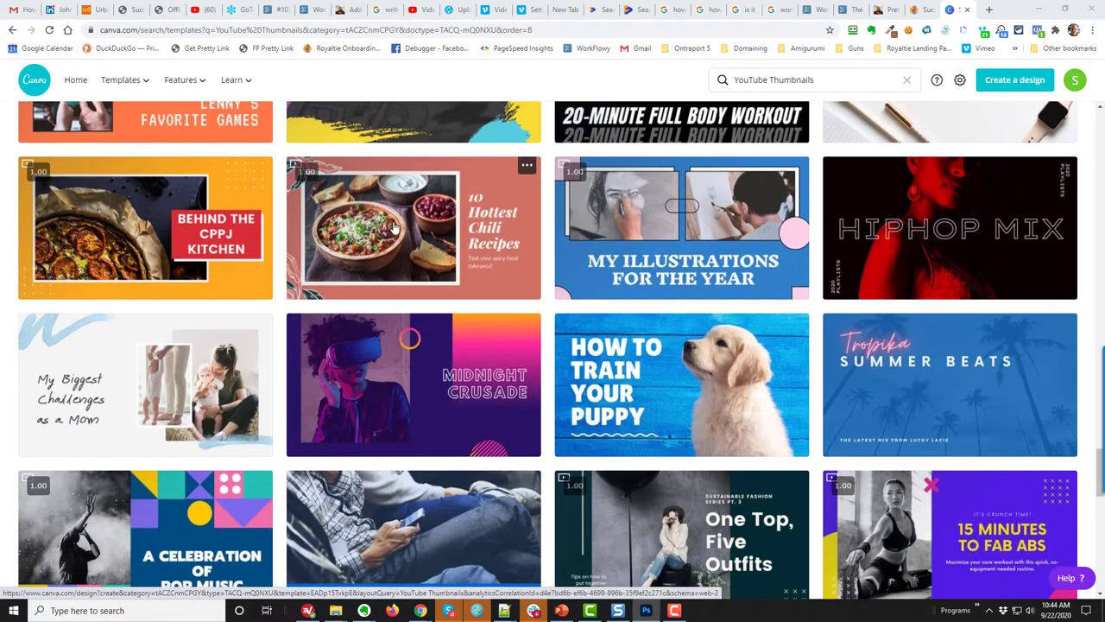
scroll(414, 267, "down", 1)
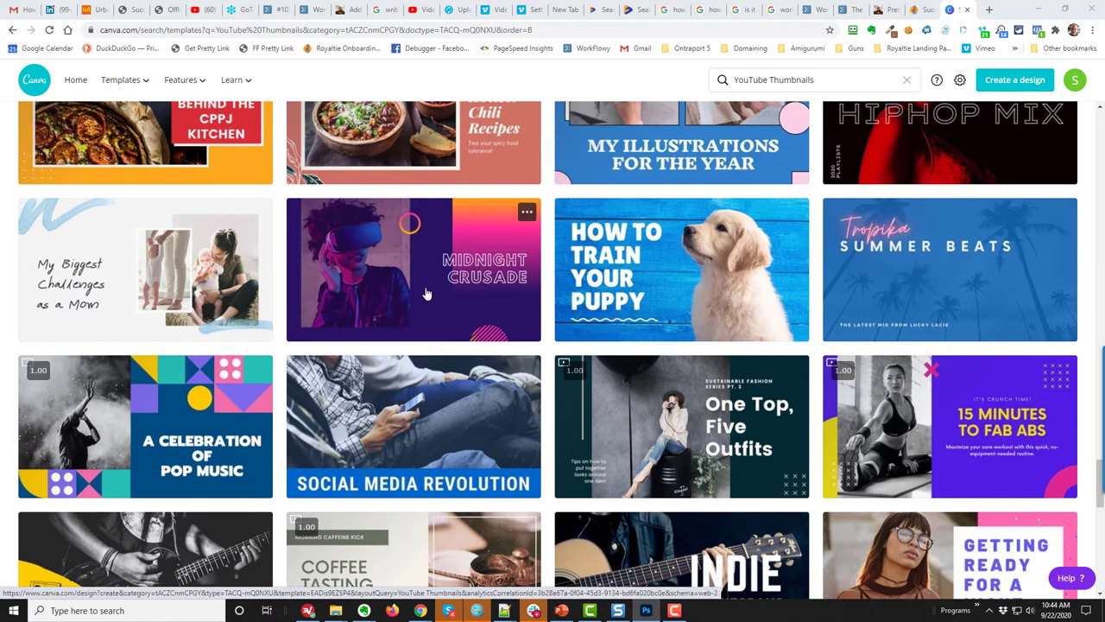
scroll(422, 295, "down", 2)
scroll(421, 294, "down", 1)
scroll(421, 294, "down", 1)
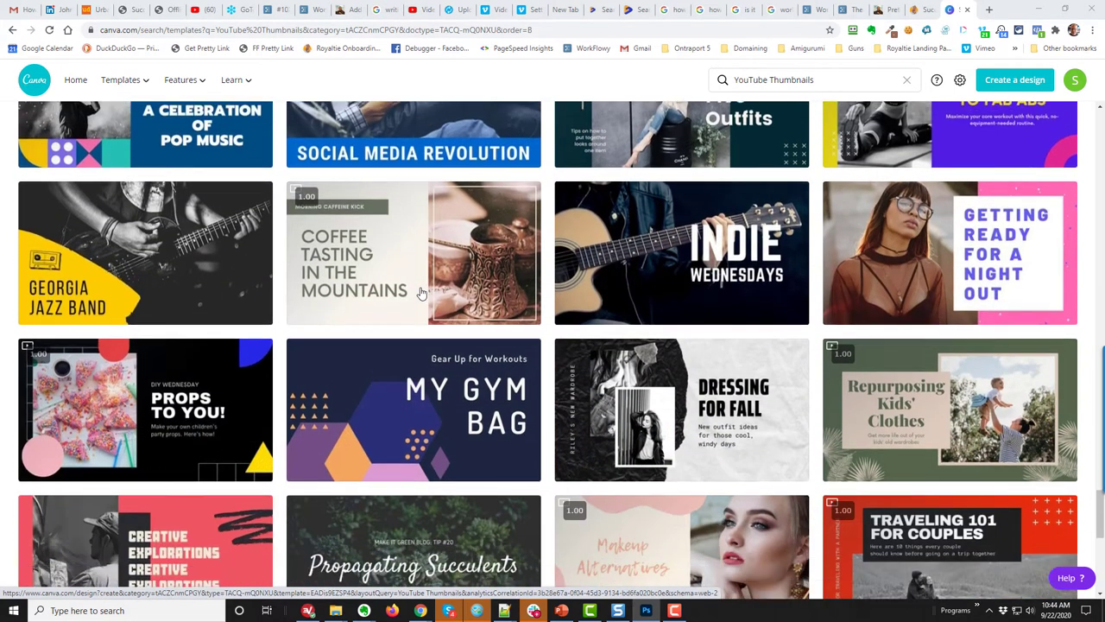
scroll(421, 294, "down", 1)
scroll(421, 295, "down", 1)
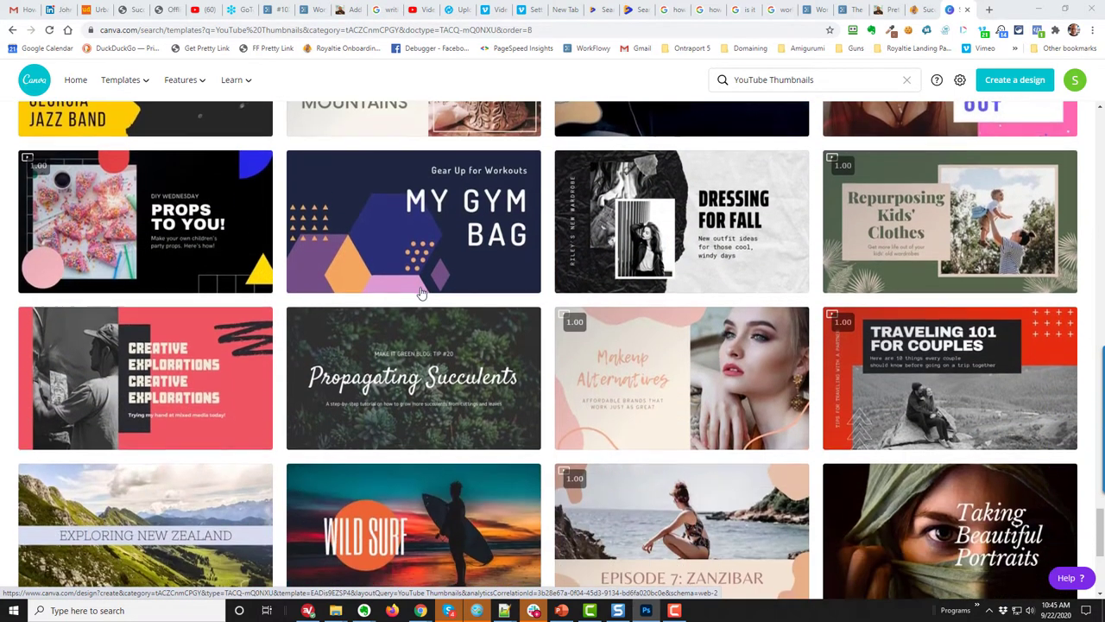
scroll(421, 295, "down", 1)
scroll(421, 295, "down", 1)
scroll(422, 295, "down", 1)
scroll(421, 294, "down", 1)
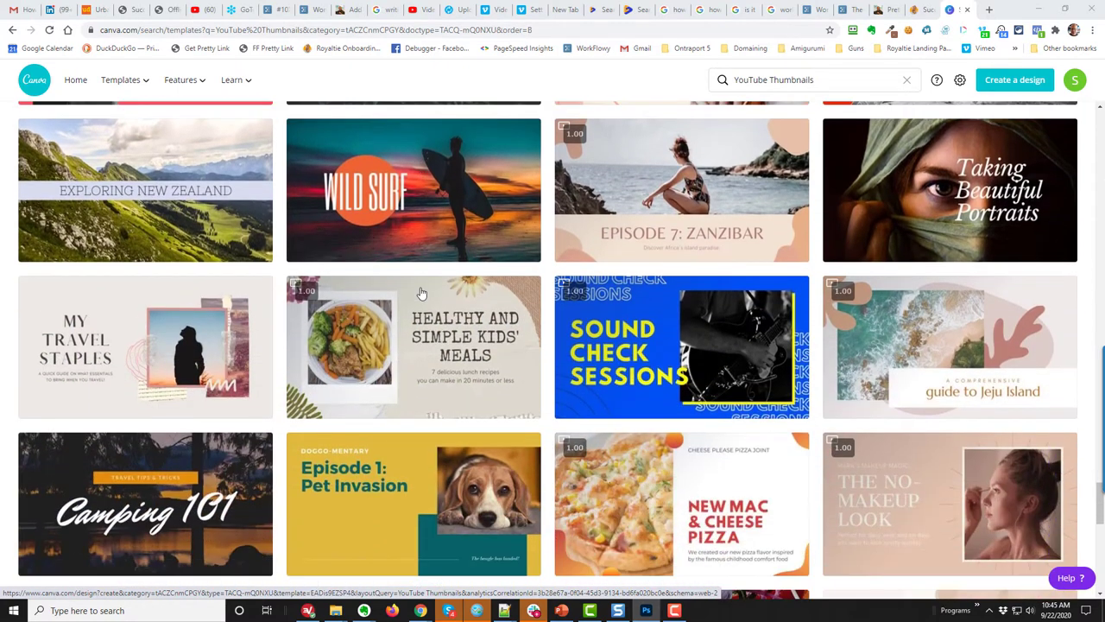
scroll(421, 294, "down", 1)
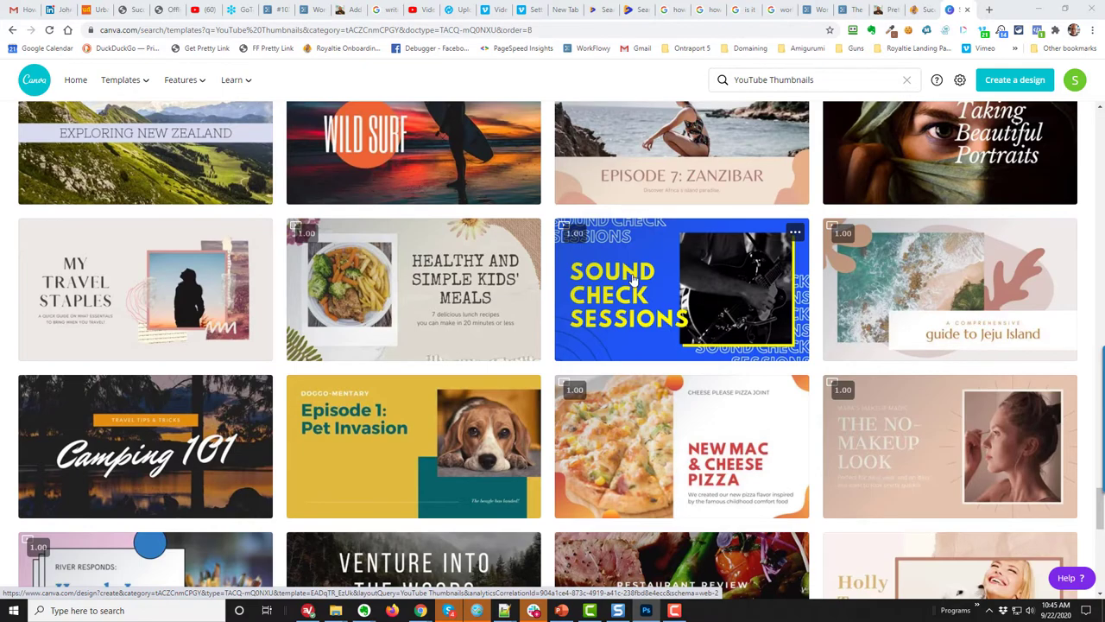
scroll(423, 282, "down", 2)
scroll(423, 282, "down", 2)
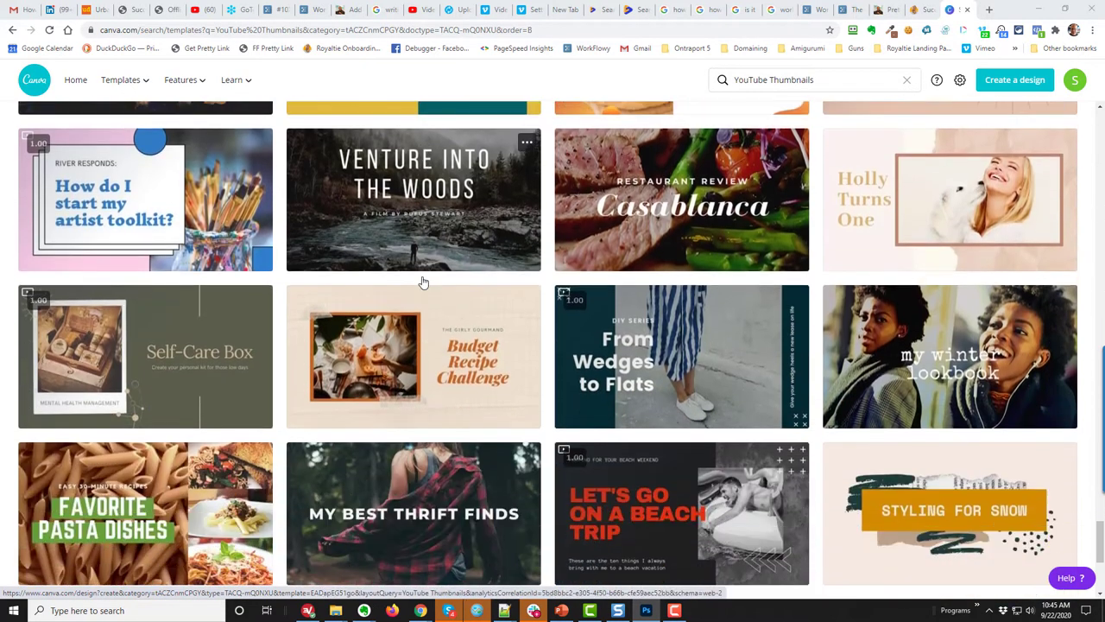
scroll(423, 283, "down", 2)
scroll(423, 282, "down", 1)
scroll(423, 282, "down", 2)
scroll(423, 282, "down", 1)
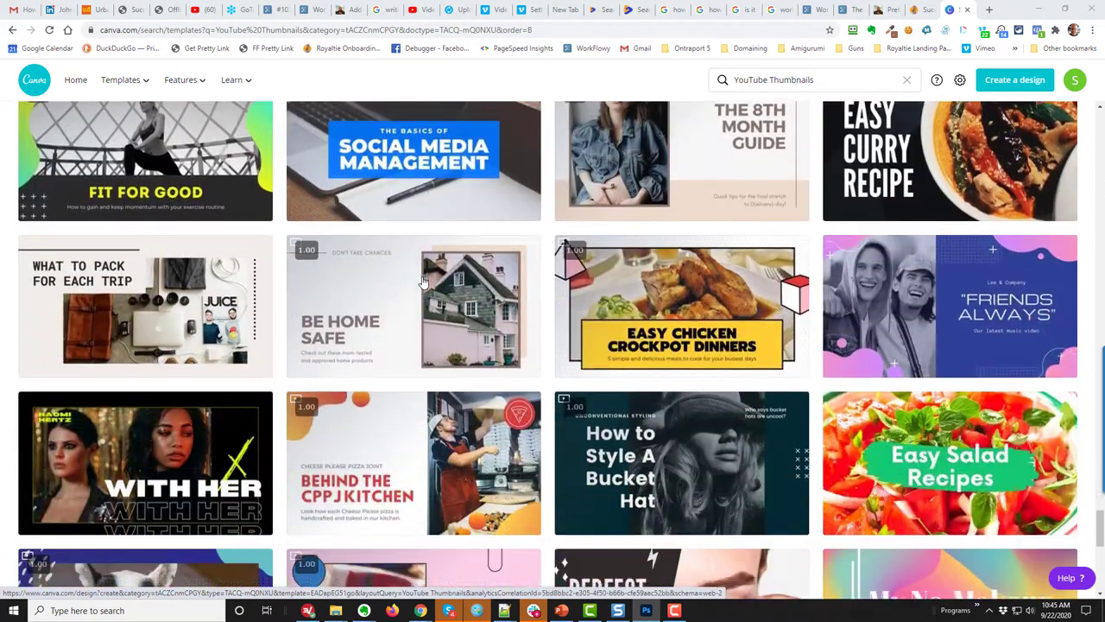
scroll(423, 282, "down", 1)
scroll(423, 282, "down", 2)
scroll(423, 282, "down", 1)
scroll(423, 282, "down", 1)
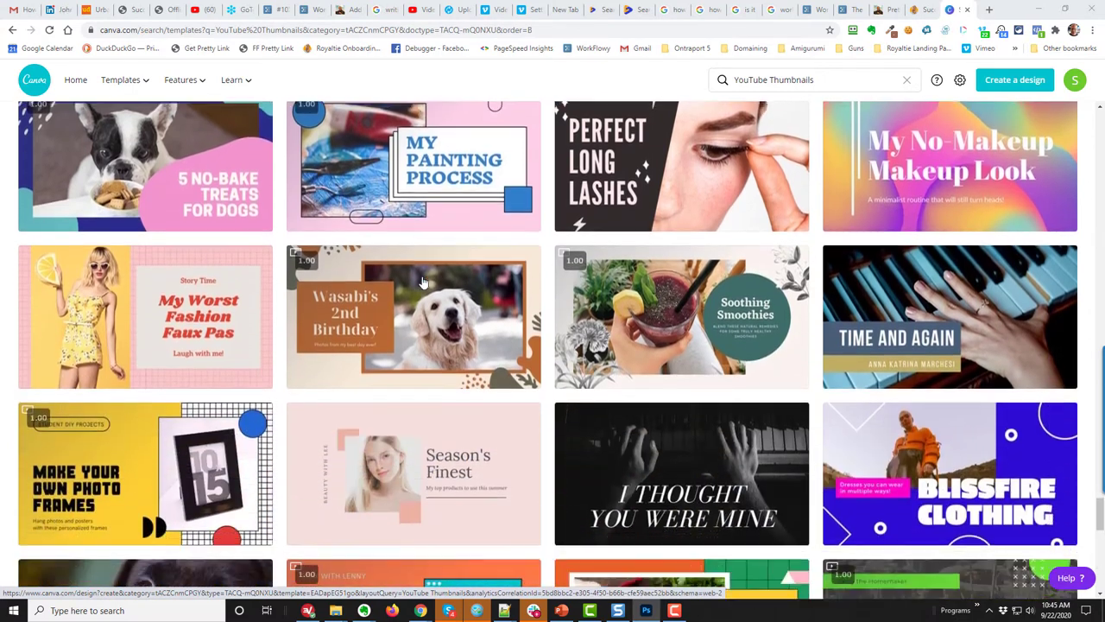
scroll(423, 282, "down", 1)
scroll(423, 282, "down", 1)
scroll(423, 282, "down", 1)
scroll(423, 282, "down", 1)
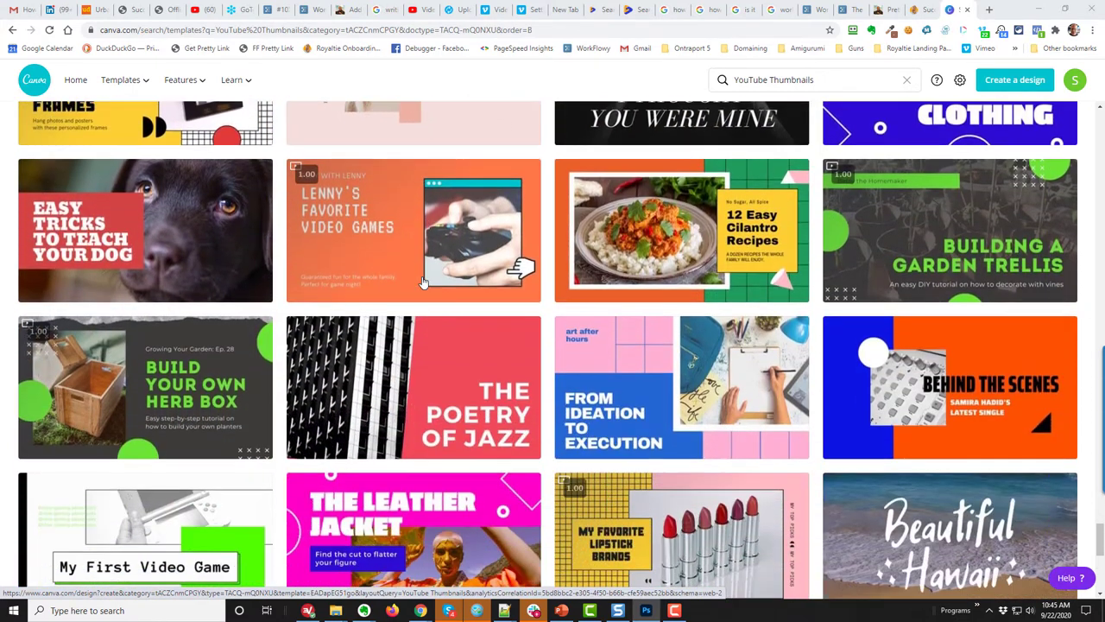
scroll(423, 283, "down", 1)
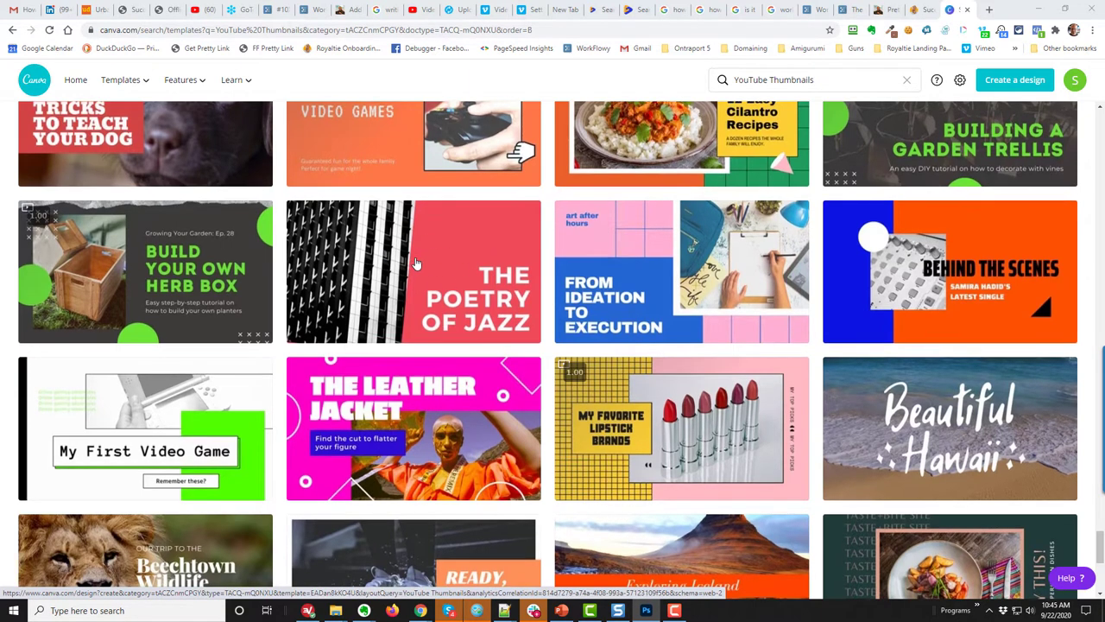
scroll(413, 268, "down", 1)
scroll(413, 267, "down", 1)
scroll(415, 264, "down", 2)
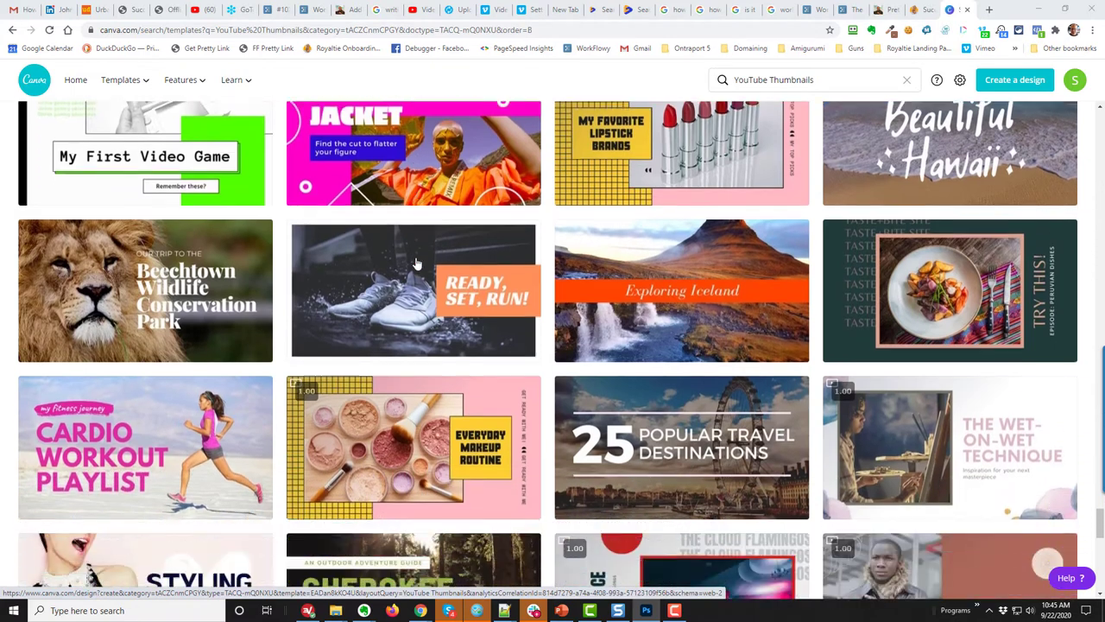
scroll(415, 264, "down", 1)
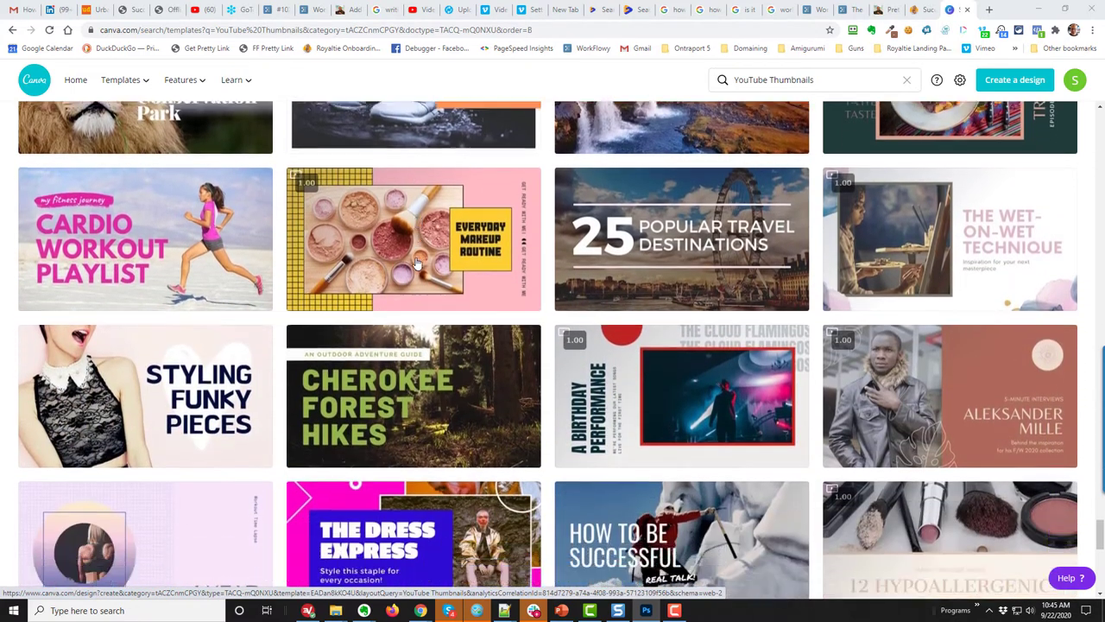
scroll(414, 263, "down", 1)
scroll(414, 263, "down", 1)
scroll(414, 263, "down", 2)
scroll(414, 263, "down", 1)
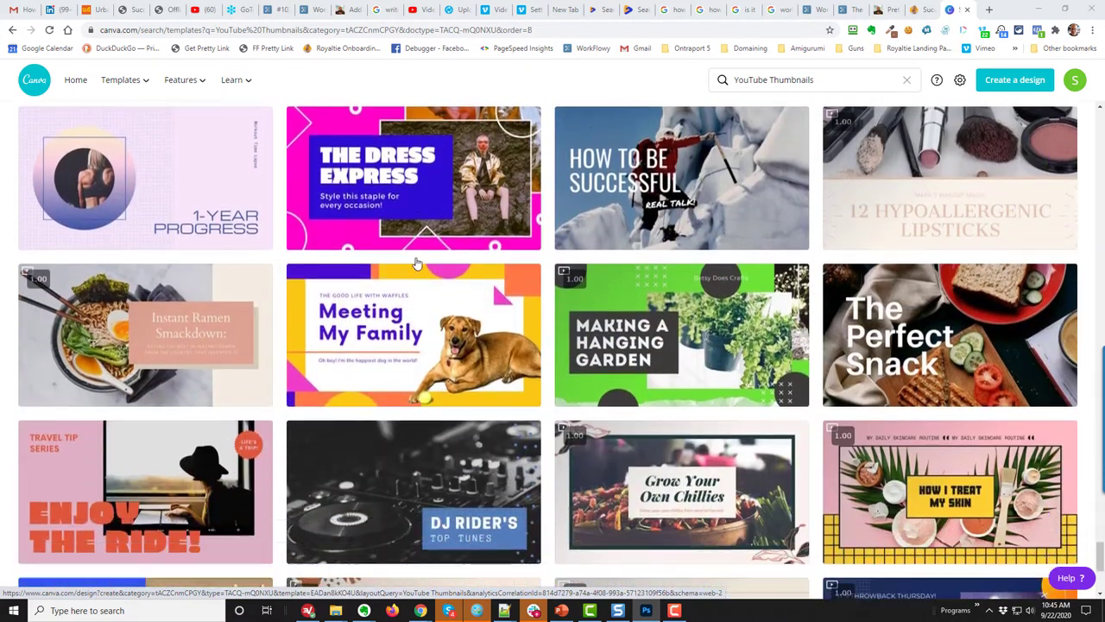
scroll(414, 263, "down", 1)
scroll(415, 263, "down", 1)
scroll(415, 263, "down", 2)
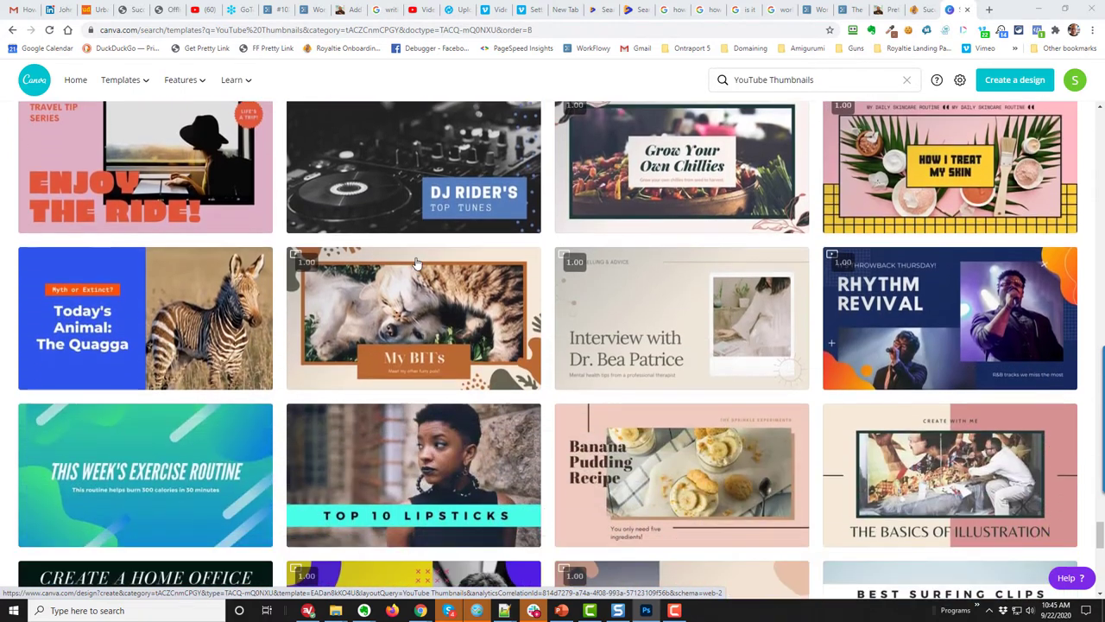
scroll(416, 264, "down", 1)
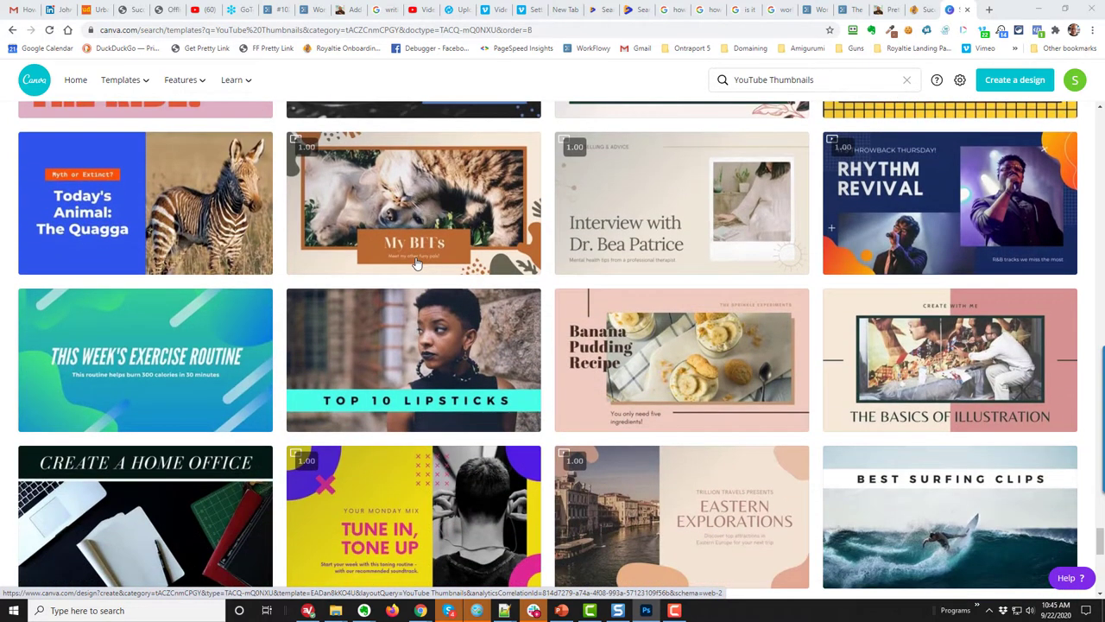
scroll(415, 263, "up", 1)
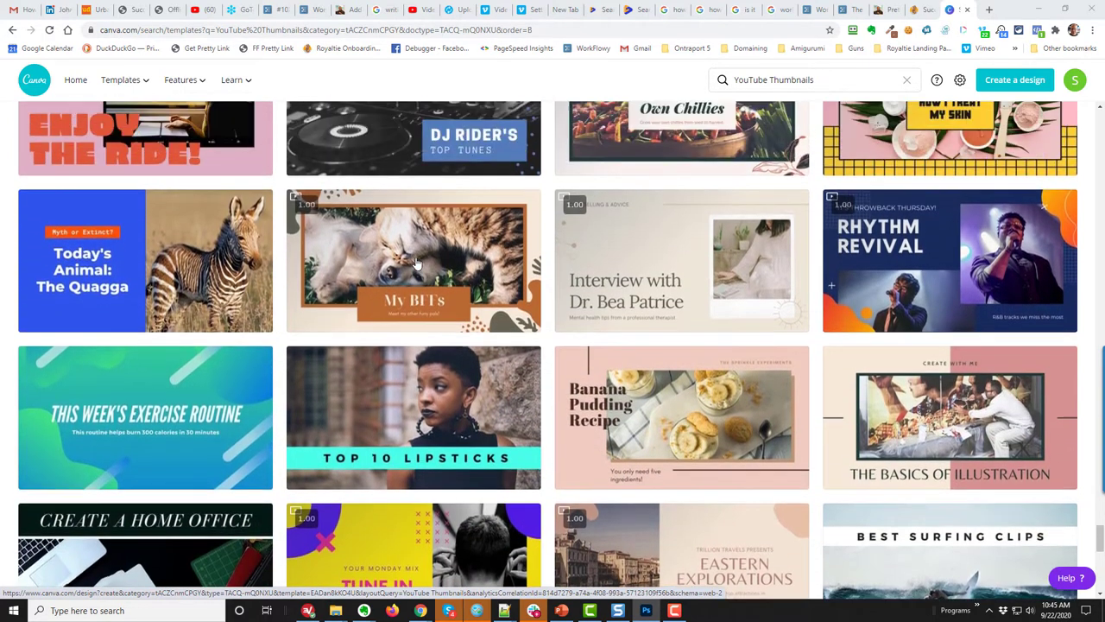
Step: Open the Quagga template and replace its headline with 'Outline Your Course in Less Than 17 Minutes!'
left_click(94, 314)
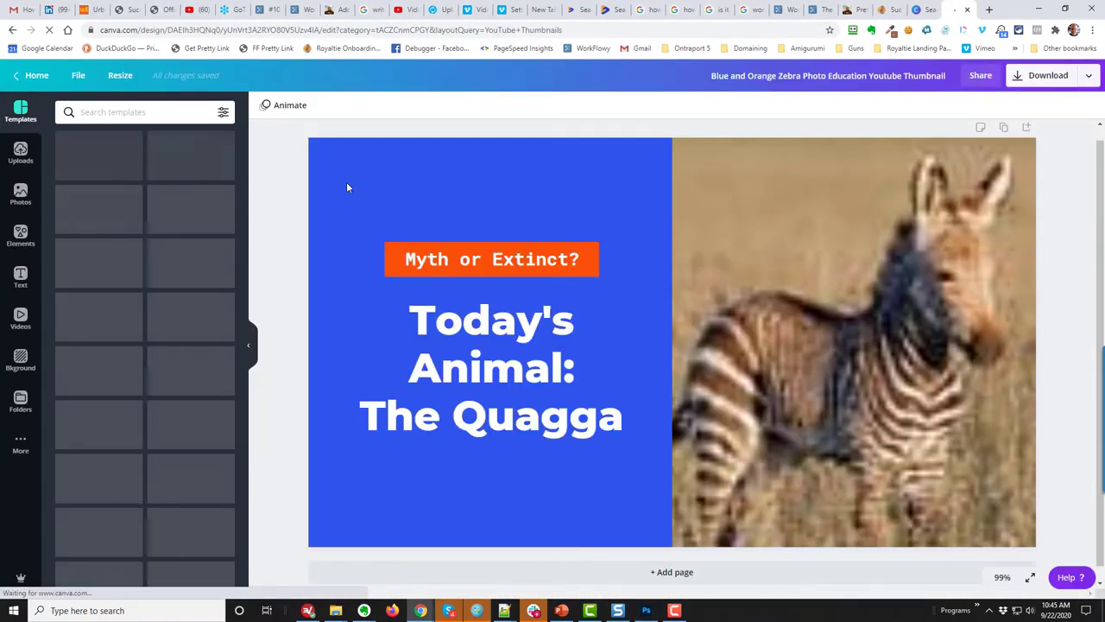
left_click(497, 321)
double_click(496, 321)
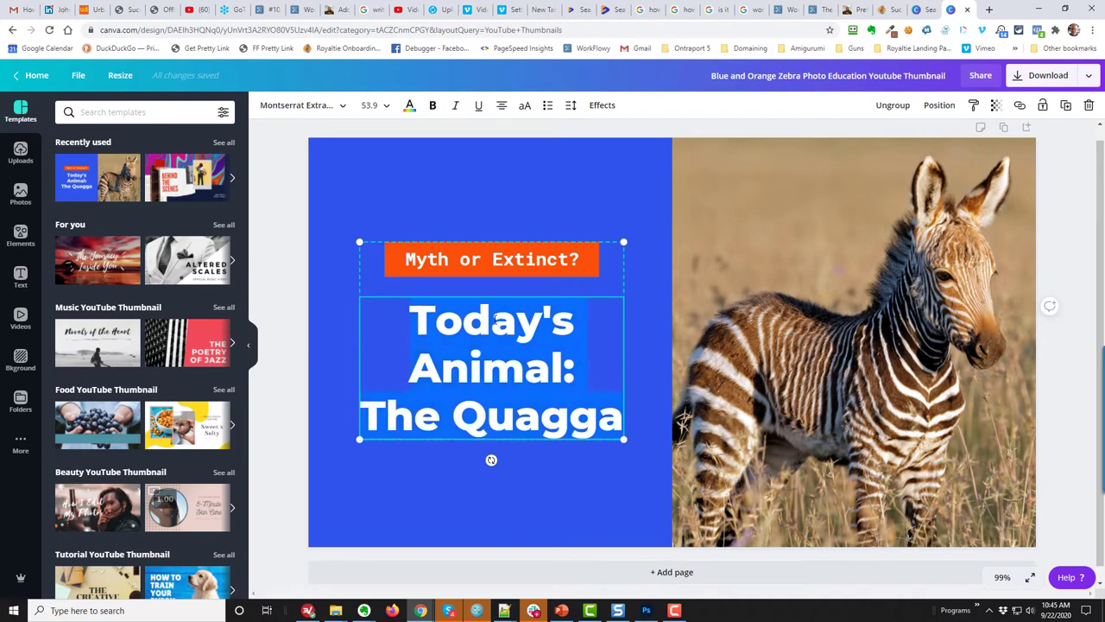
type("Outline")
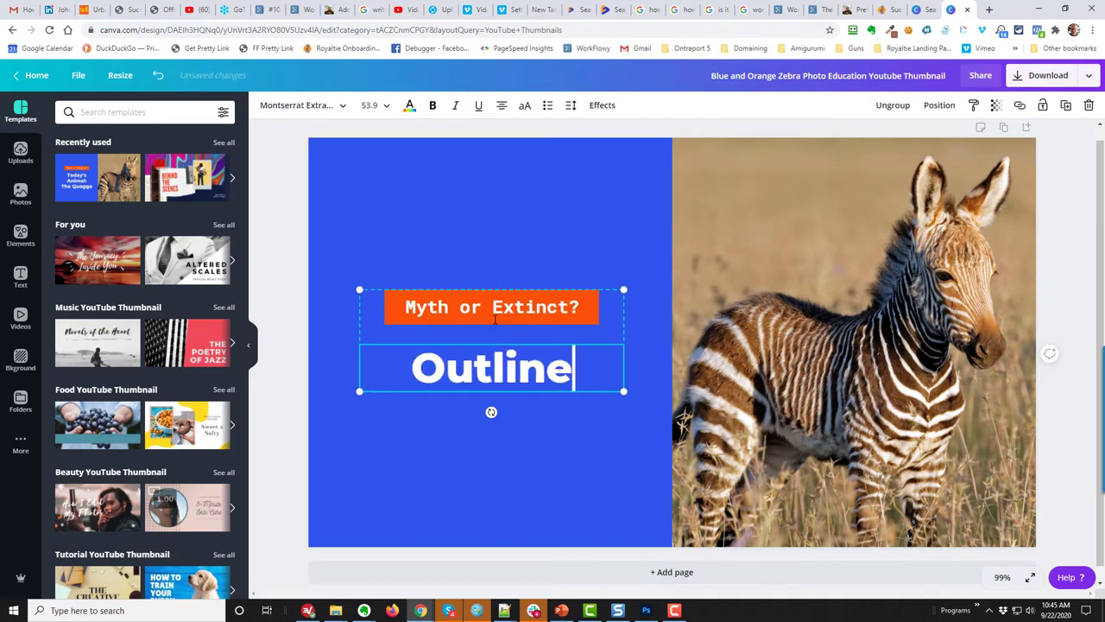
type(" Your Cour")
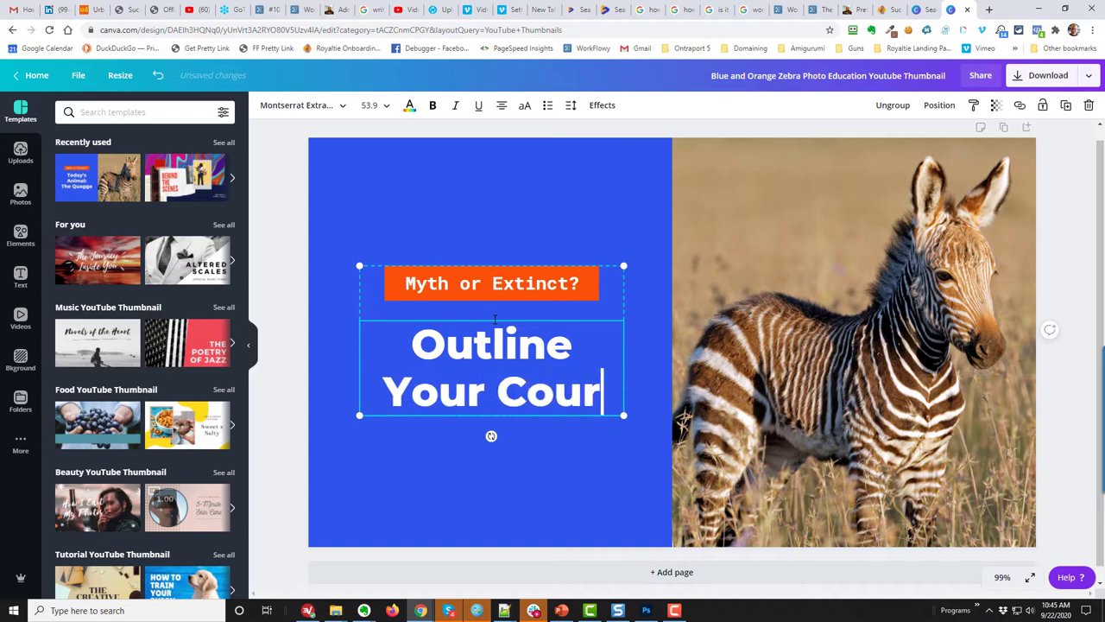
type("se i")
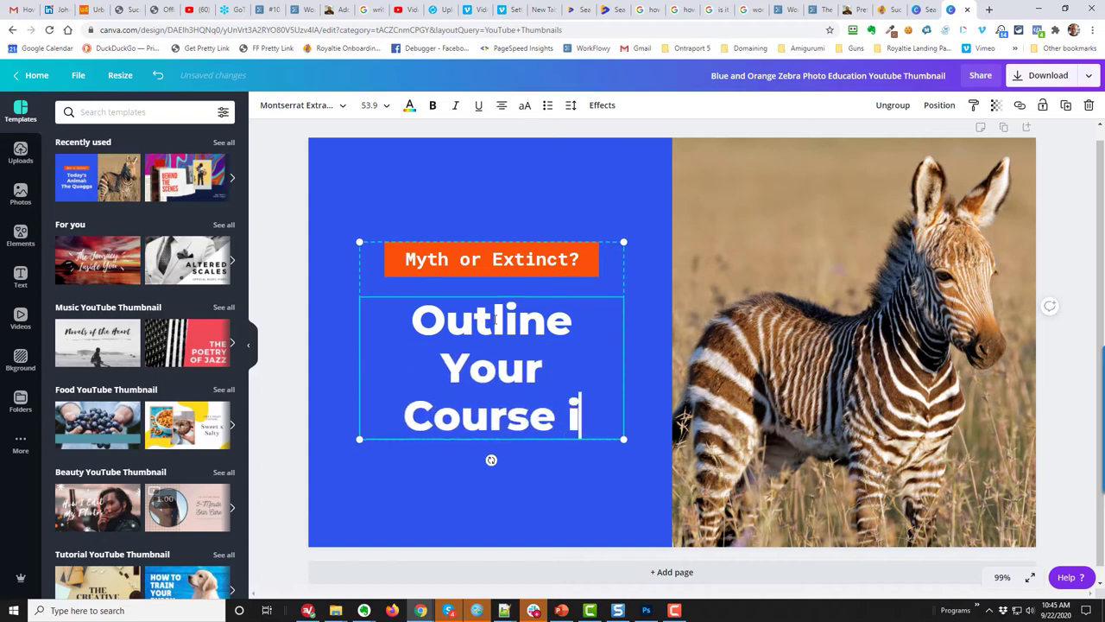
type("n jus")
key("BackSpace")
key("BackSpace")
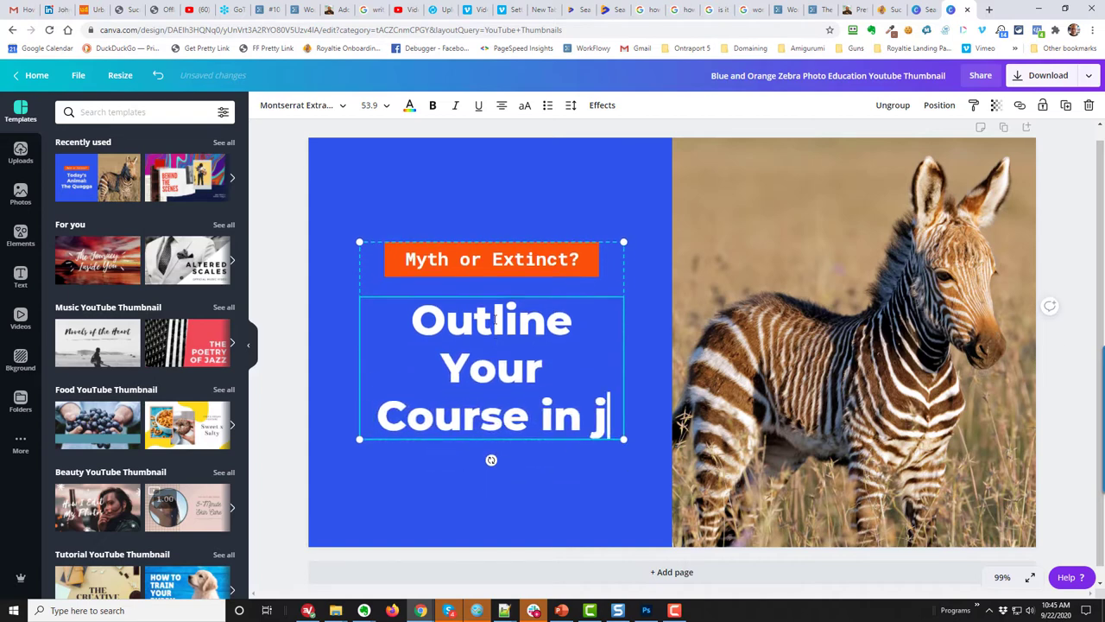
key("BackSpace")
type("J")
key("BackSpace")
type("Le")
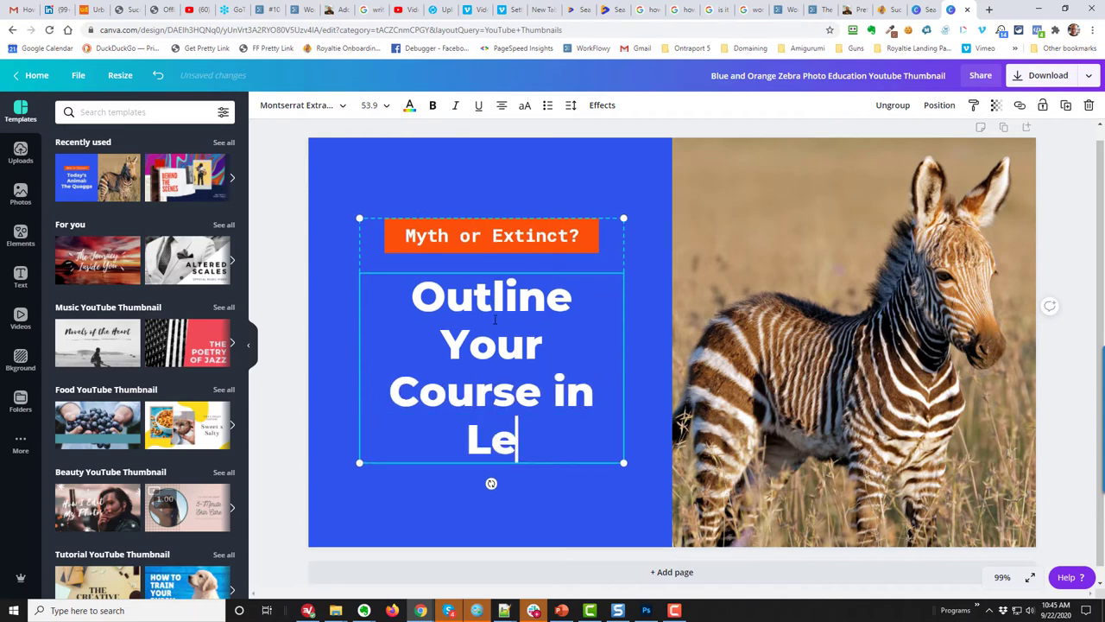
type("ss Th")
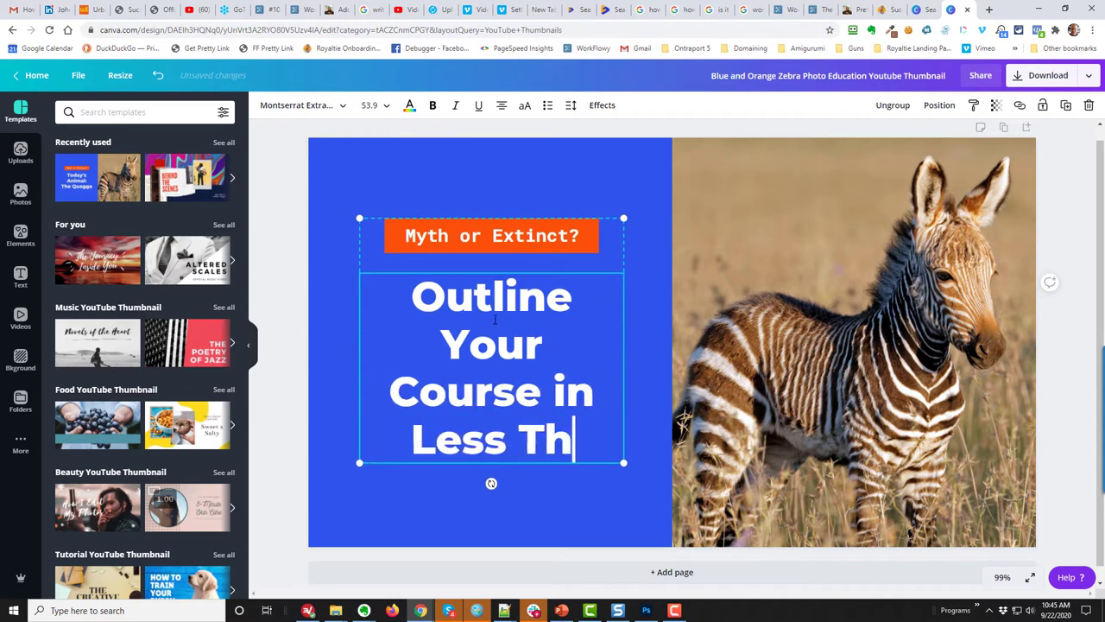
type("an 17 M")
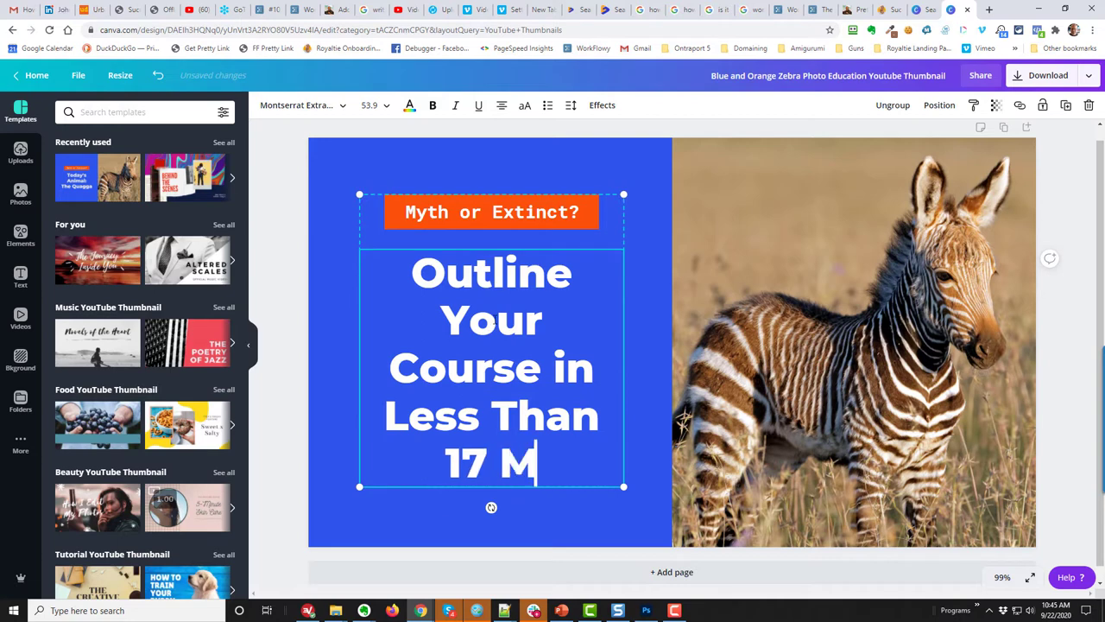
type("inutes!")
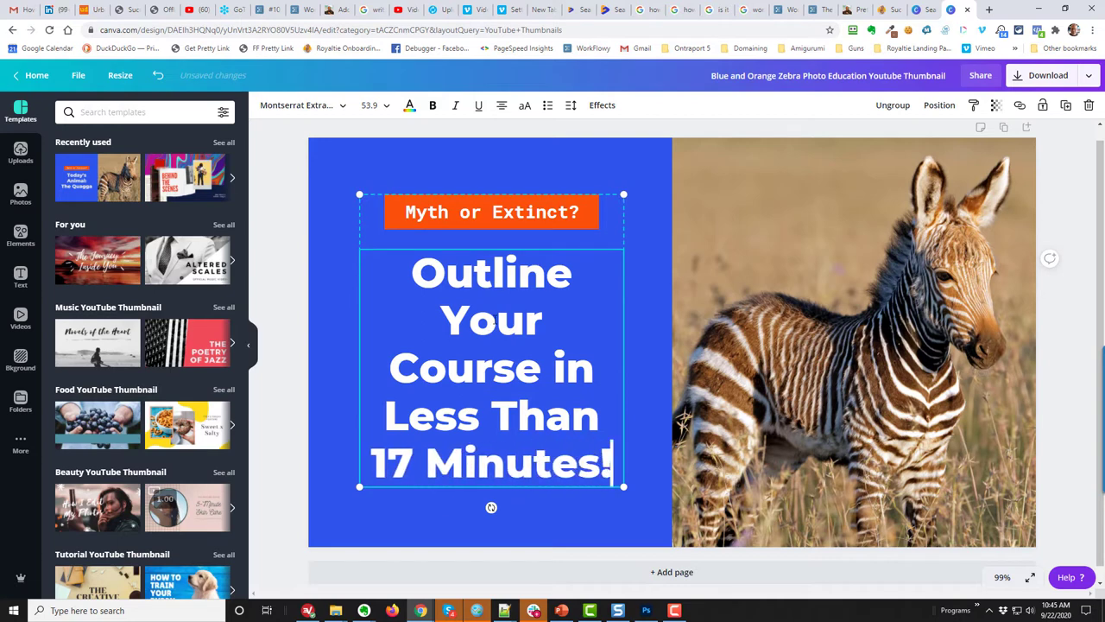
Step: Replace the 'Myth or Extinct?' label with 'Workflowy Tutorial' and reselect the text group
left_click(447, 216)
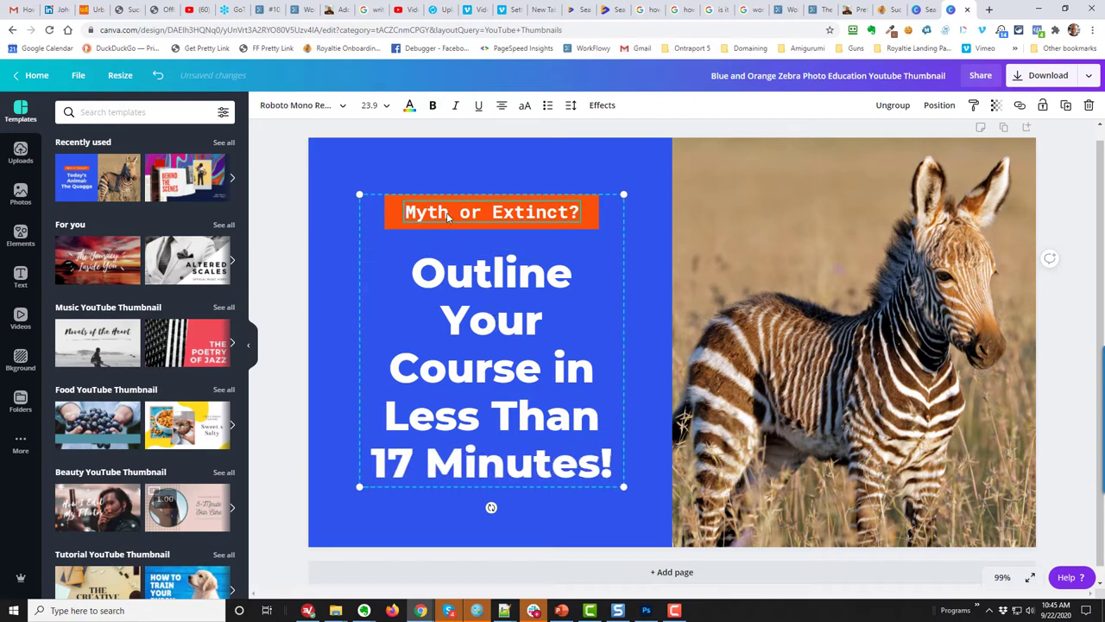
left_click(444, 213)
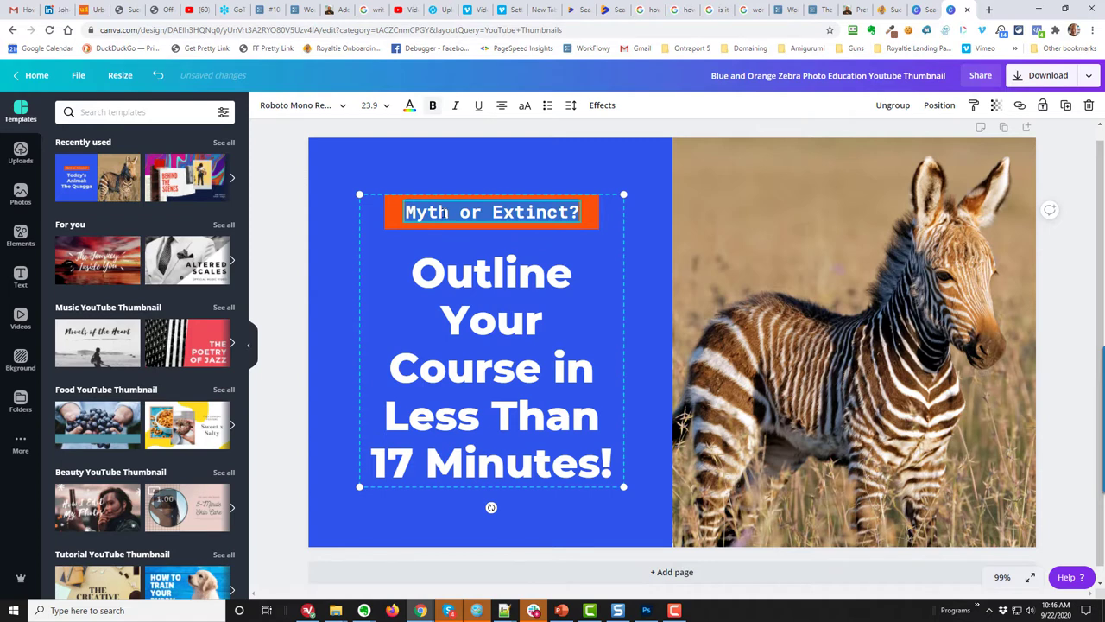
type("Work")
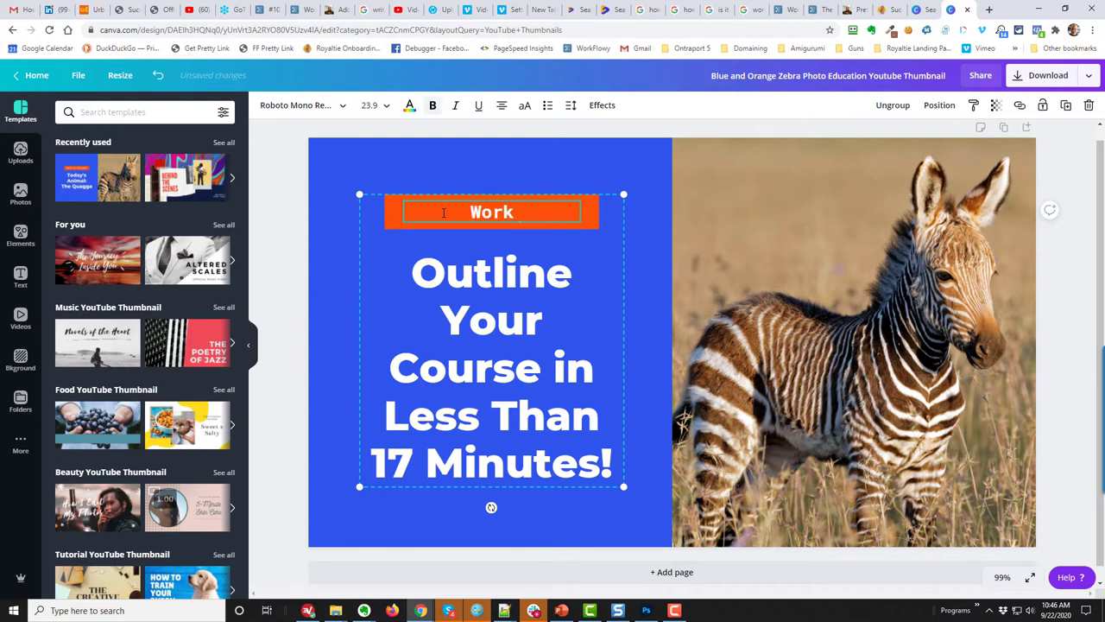
type("flowy Tuto")
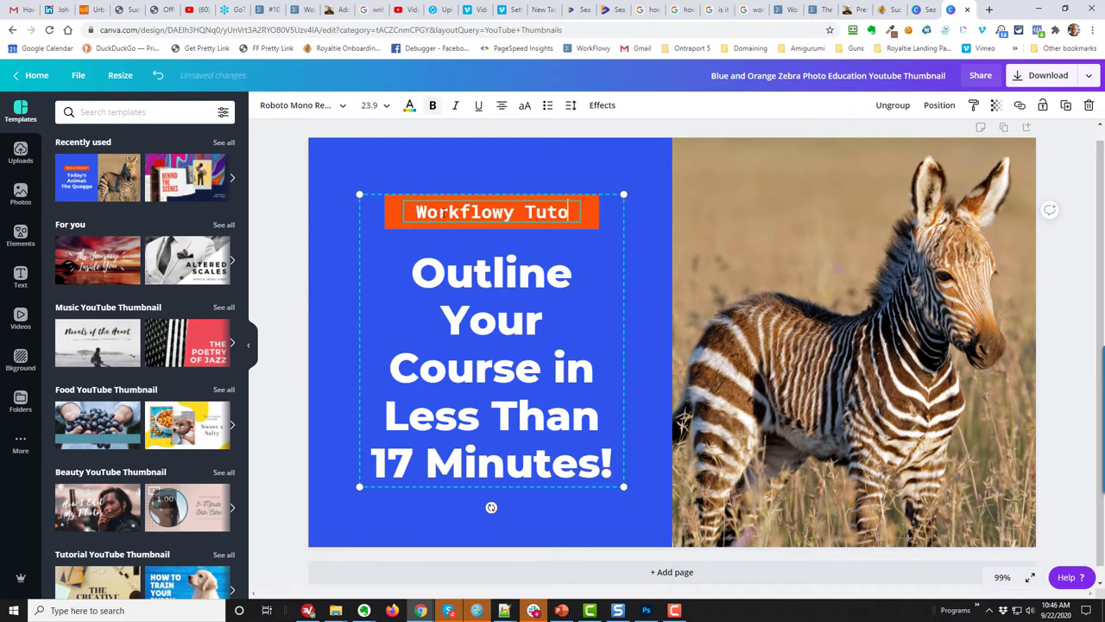
type("rial")
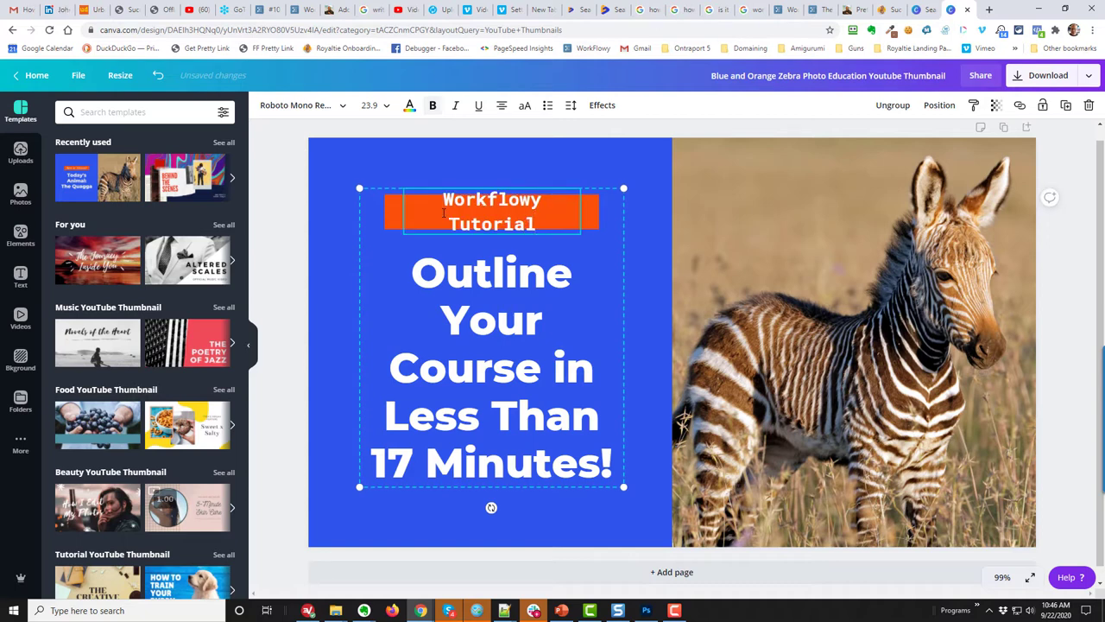
left_click(641, 245)
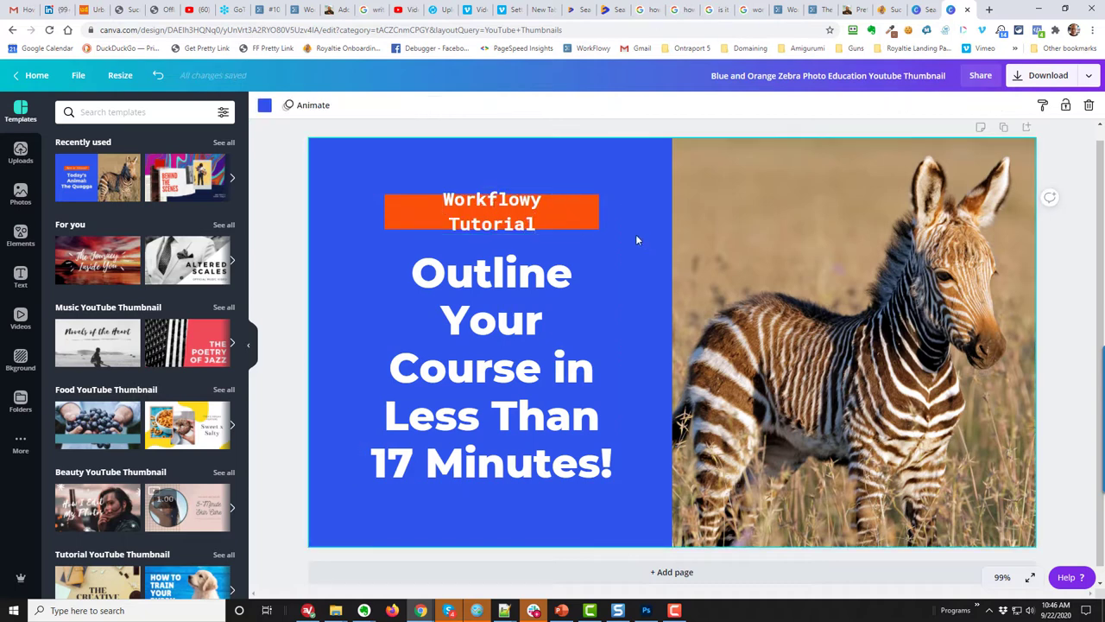
left_click(497, 232)
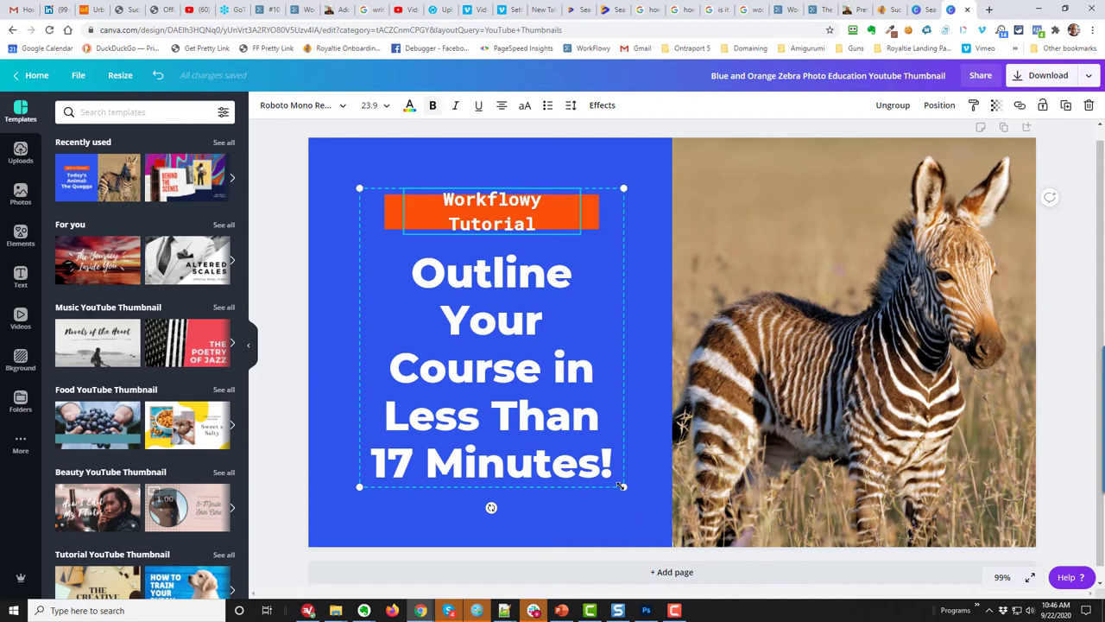
Step: Ungroup the texts, widen 'Workflowy Tutorial' onto one line, and move it to the top-left
left_click_drag(623, 488, 634, 497)
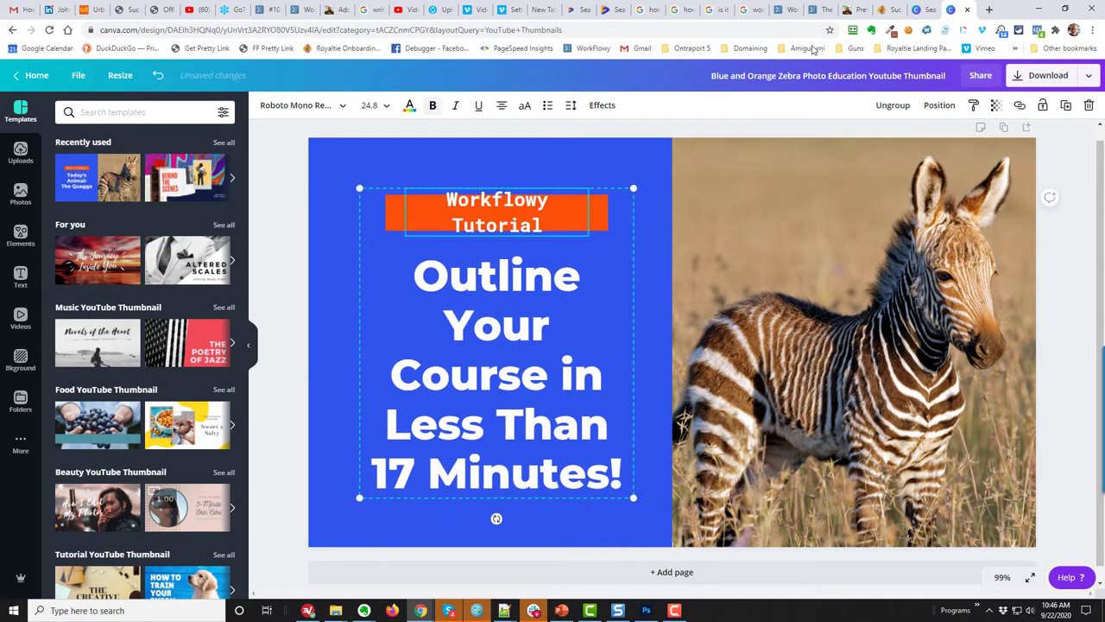
left_click(890, 107)
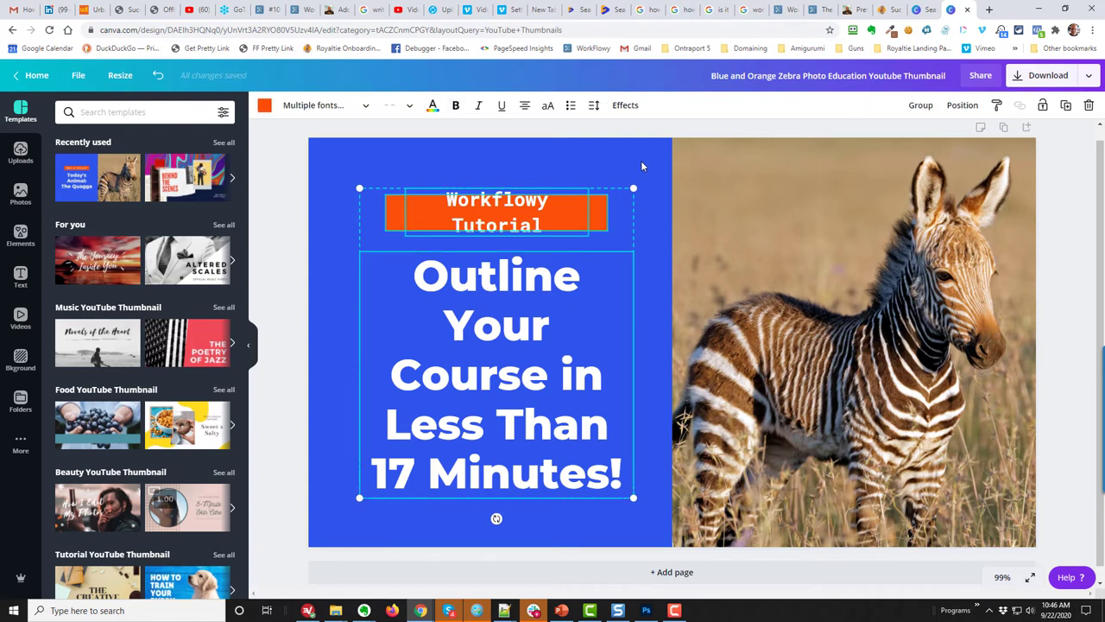
left_click(641, 165)
left_click(490, 212)
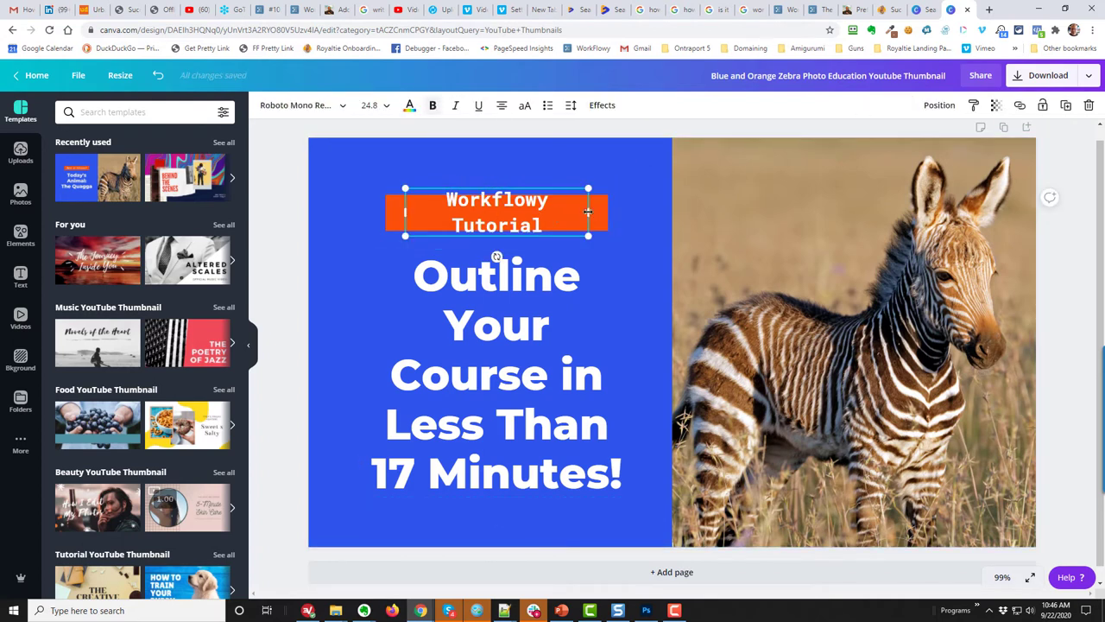
left_click_drag(592, 212, 608, 212)
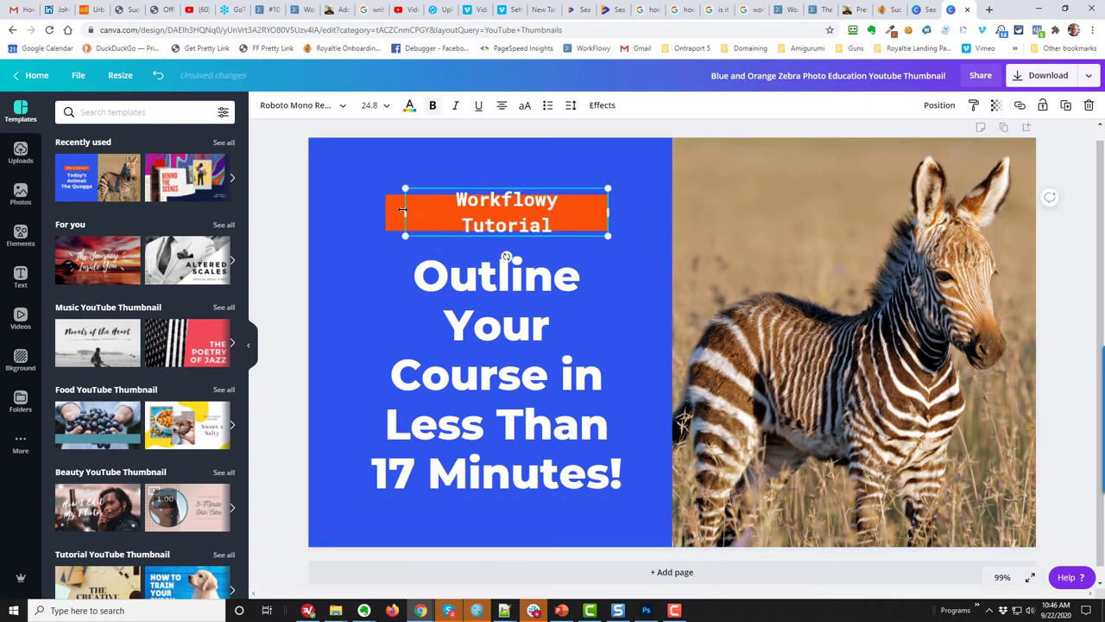
left_click_drag(407, 209, 386, 212)
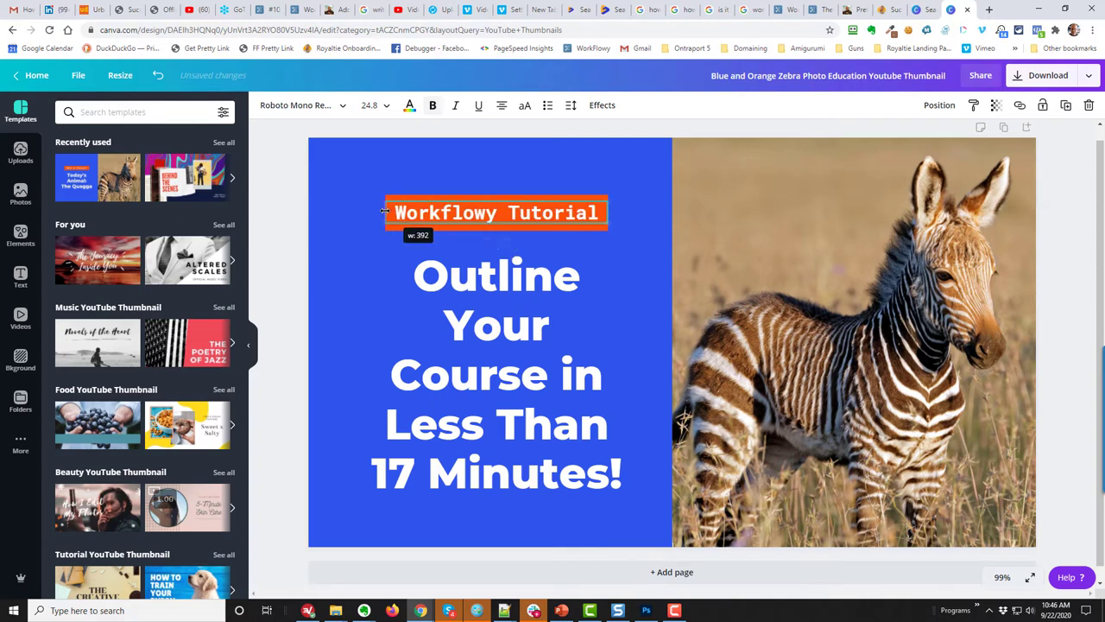
left_click(644, 261)
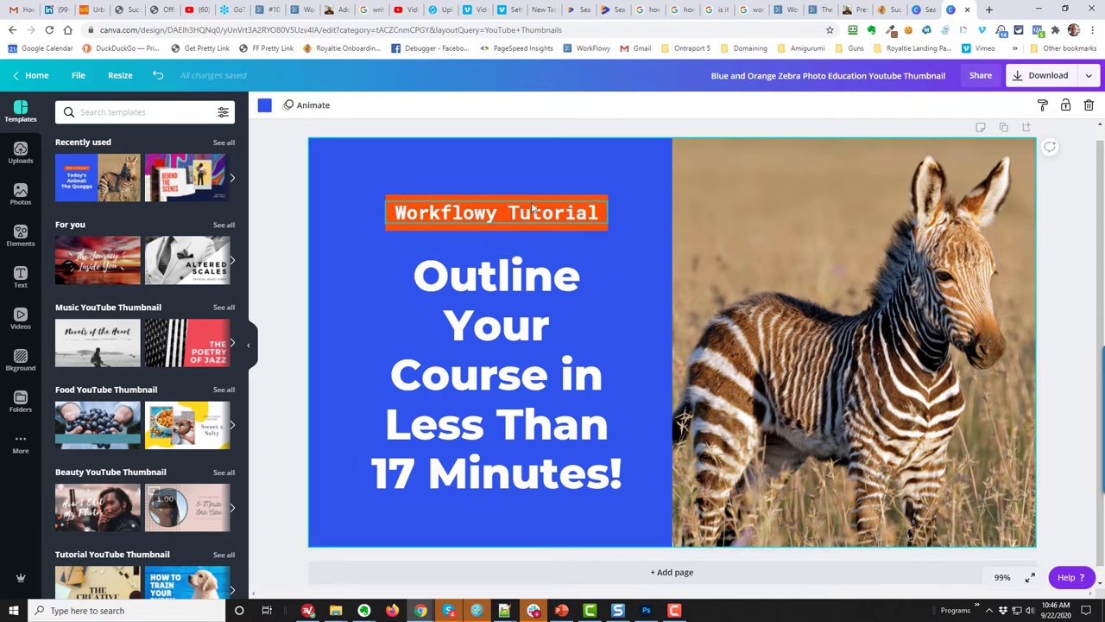
left_click(525, 216)
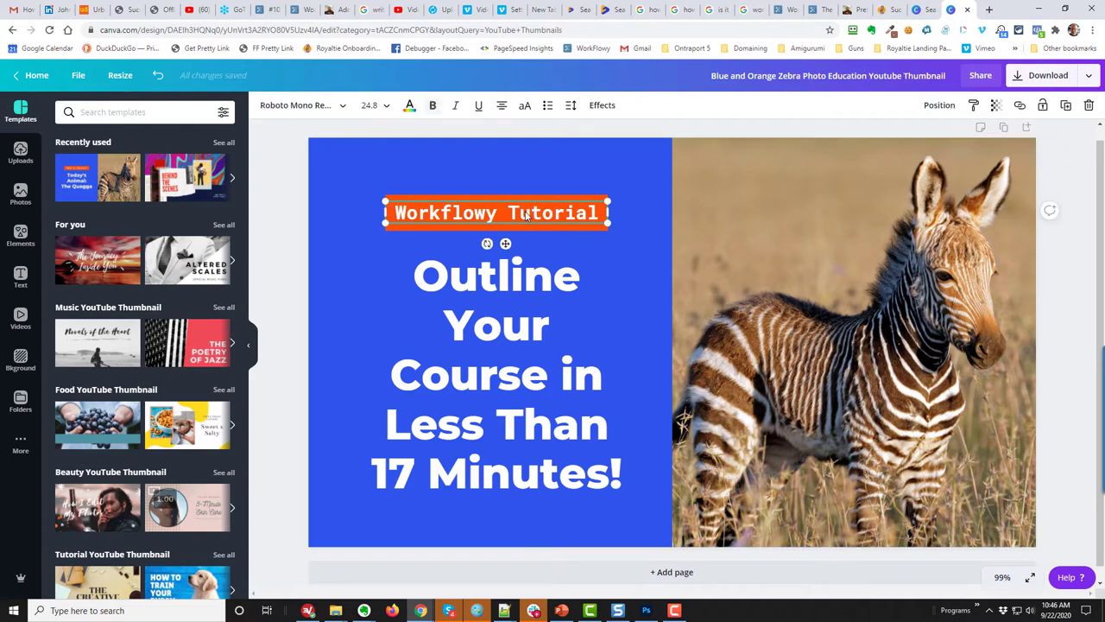
left_click_drag(511, 192, 446, 140)
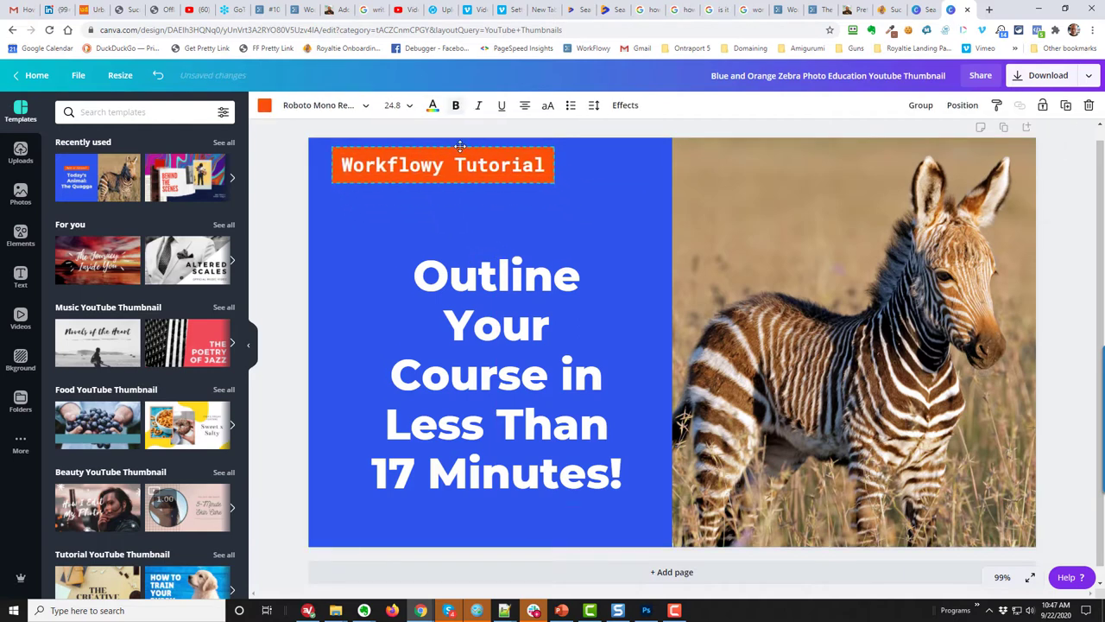
Step: Make the headline end 'Minutes!!!', widen it to four lines, and tilt it counter-clockwise
left_click(514, 281)
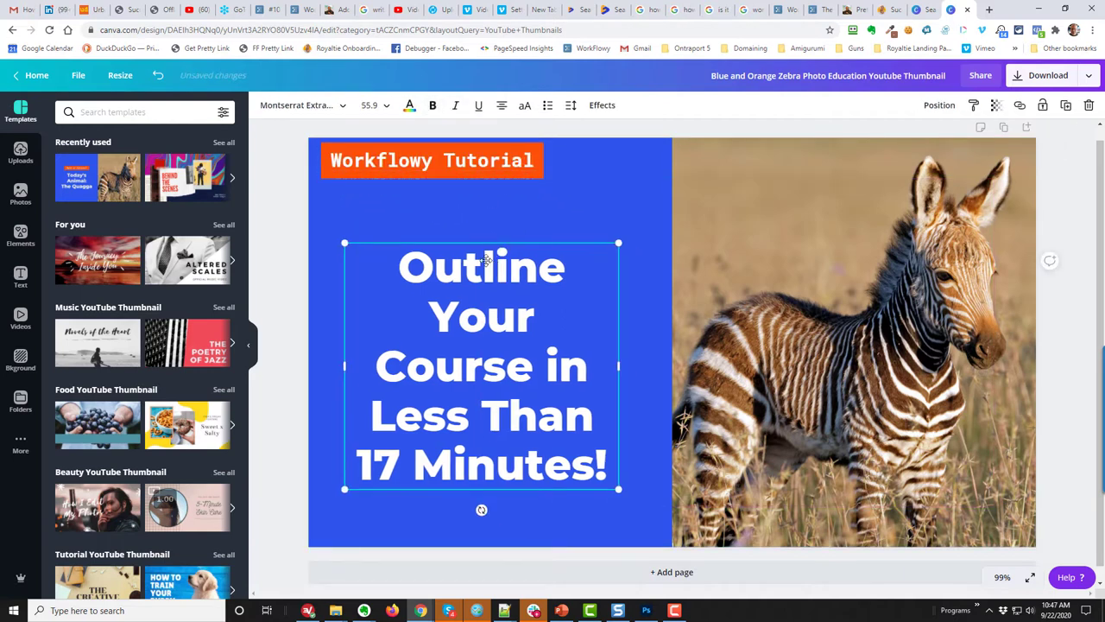
left_click_drag(513, 281, 475, 233)
left_click(575, 430)
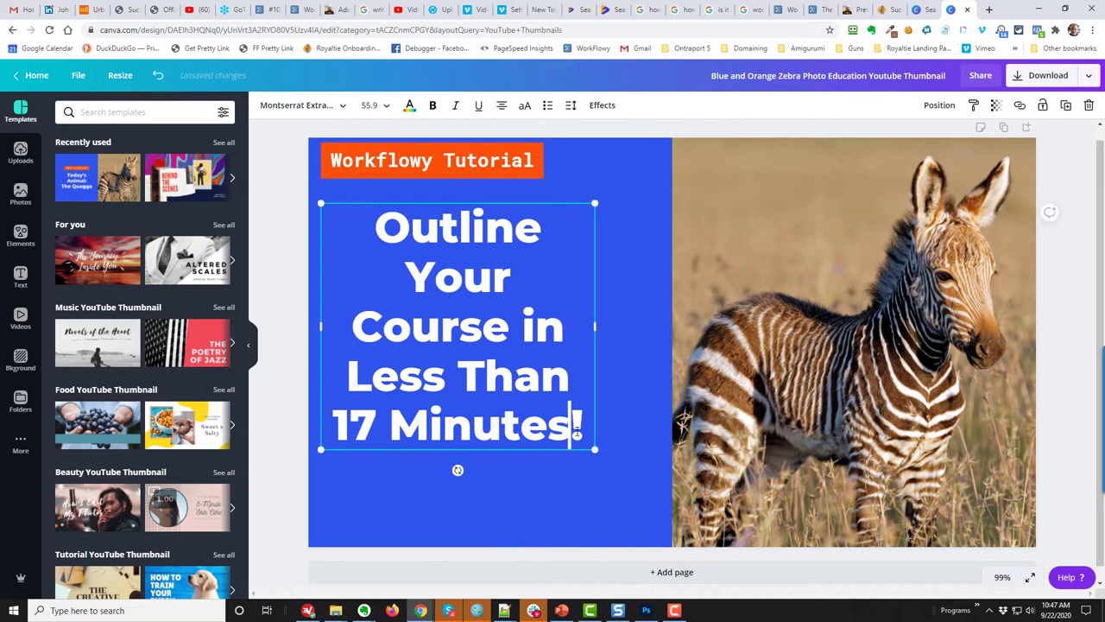
type("!")
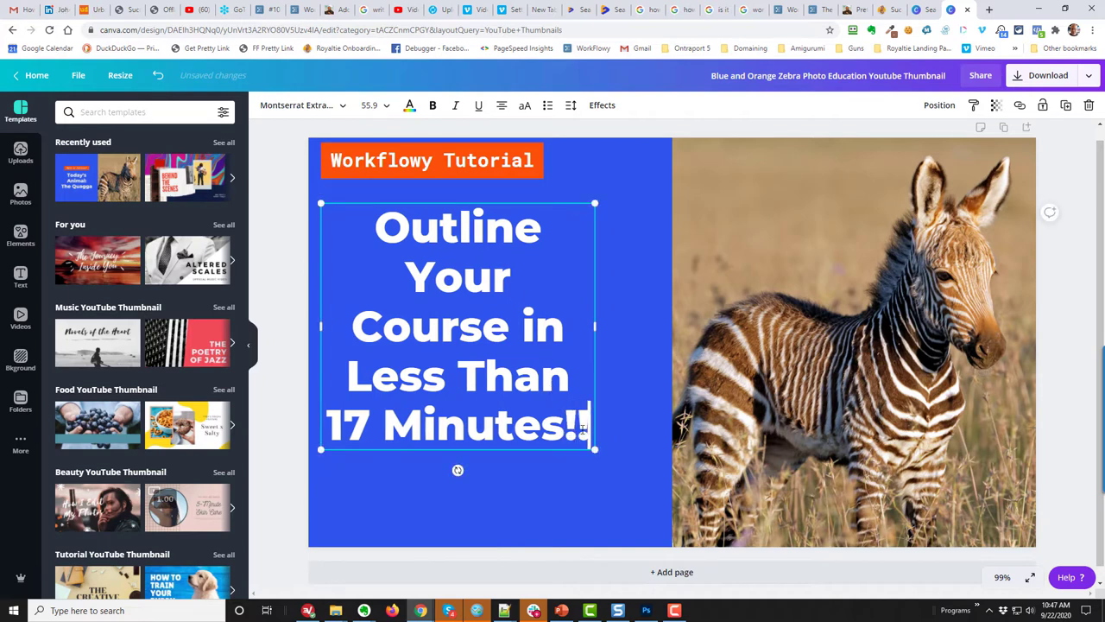
type("!")
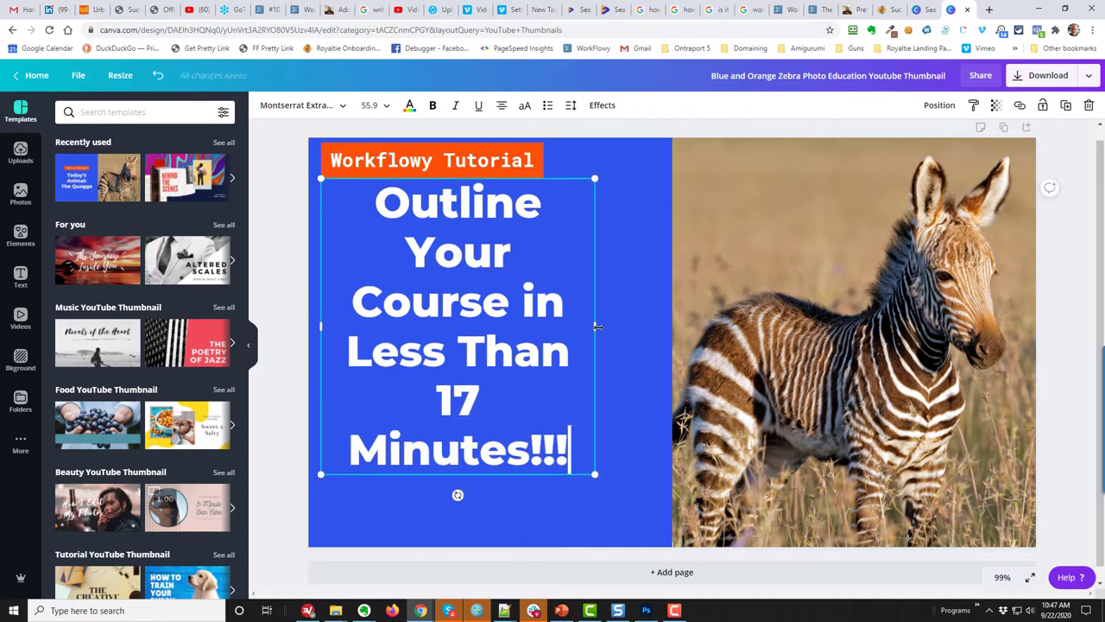
left_click_drag(595, 327, 627, 329)
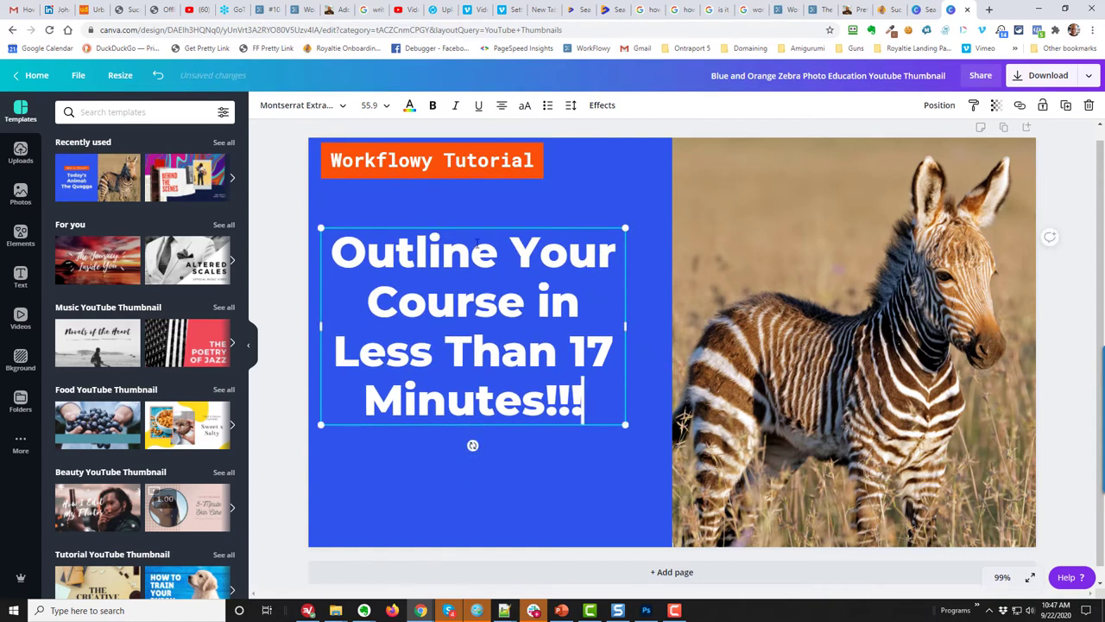
left_click(656, 389)
left_click(458, 367)
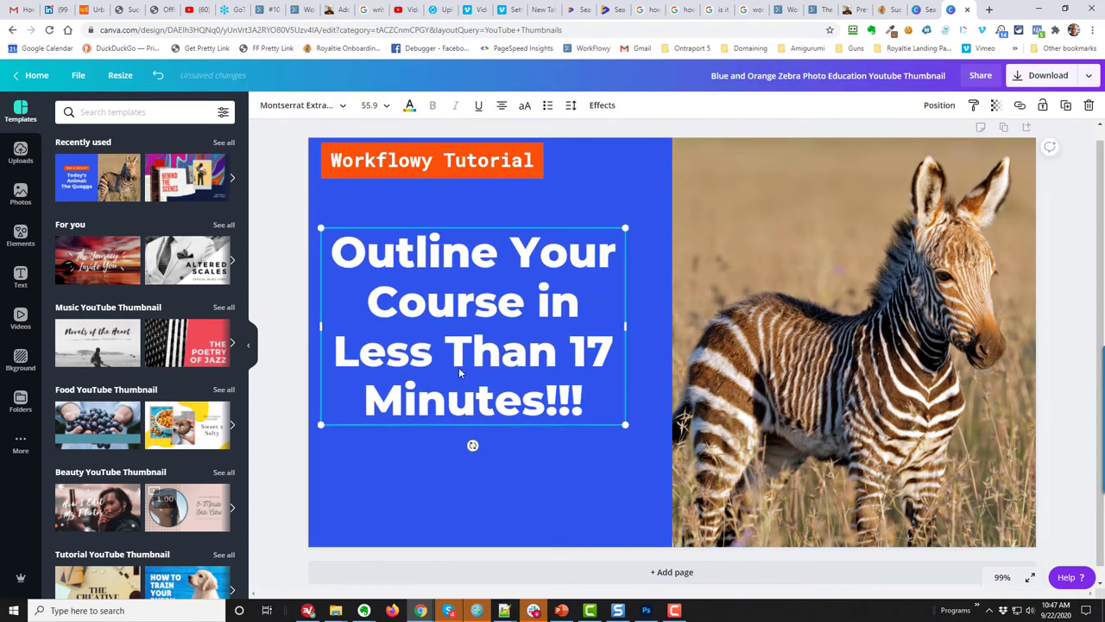
left_click_drag(472, 445, 515, 439)
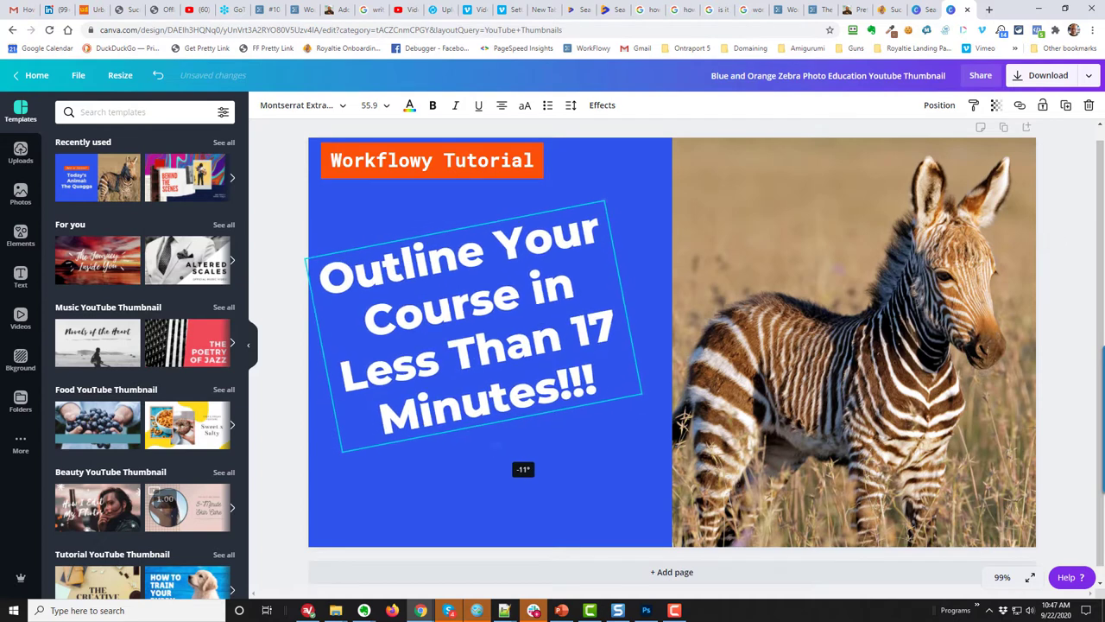
left_click_drag(475, 399, 479, 384)
Step: Tilt the Workflowy Tutorial label to about -12° and shift the headline slightly left
left_click(410, 172)
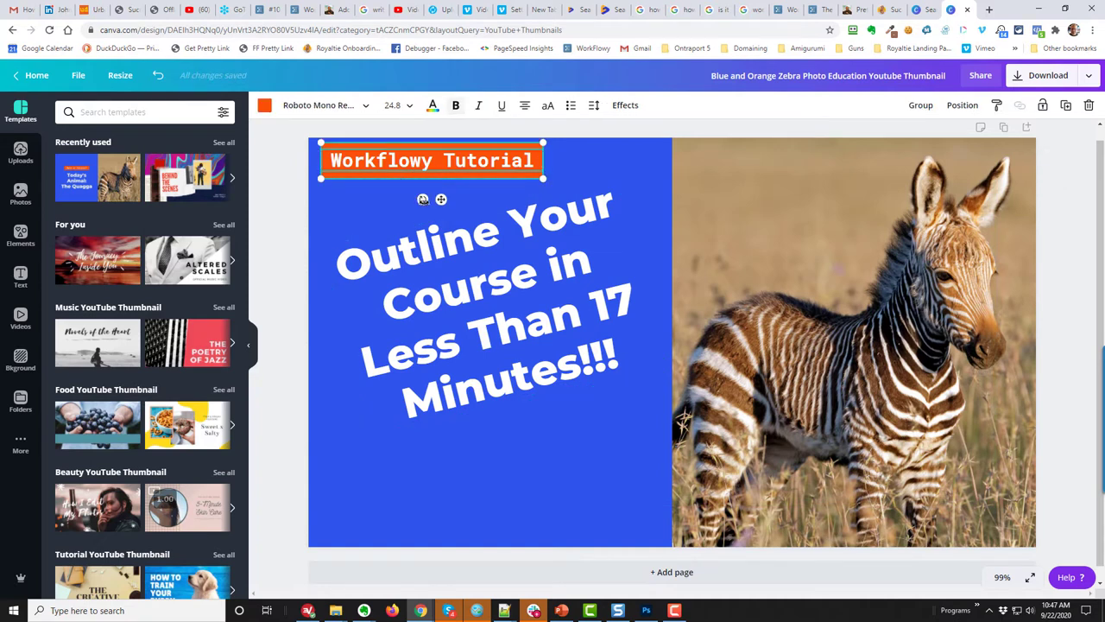
mouse_move(422, 200)
left_mouse_down()
mouse_move(436, 199)
mouse_move(407, 196)
left_mouse_up()
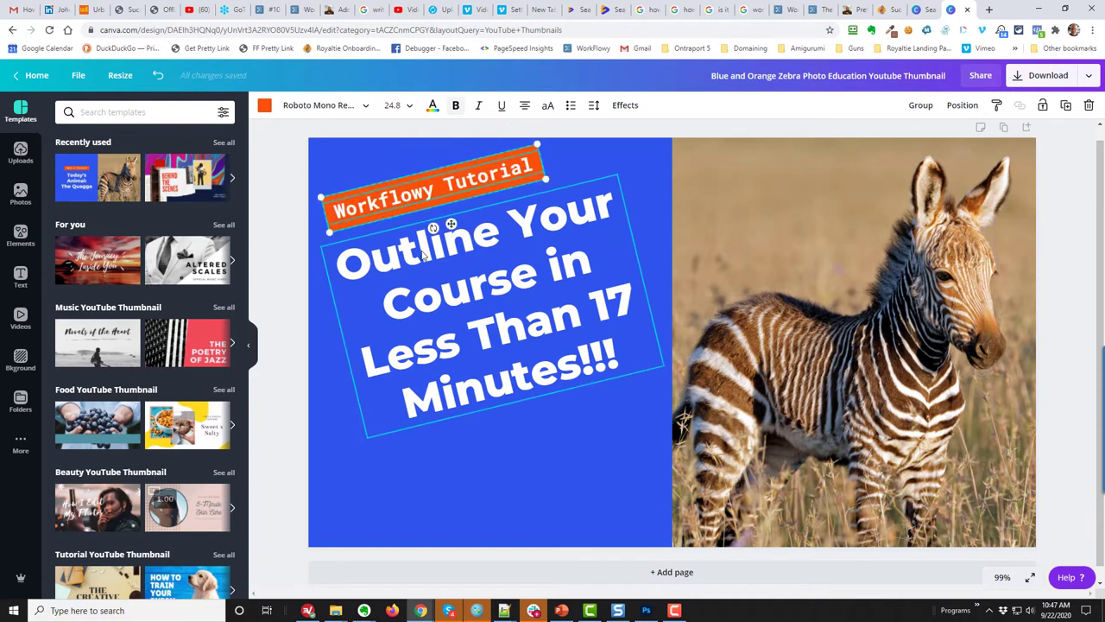
left_click_drag(421, 256, 413, 254)
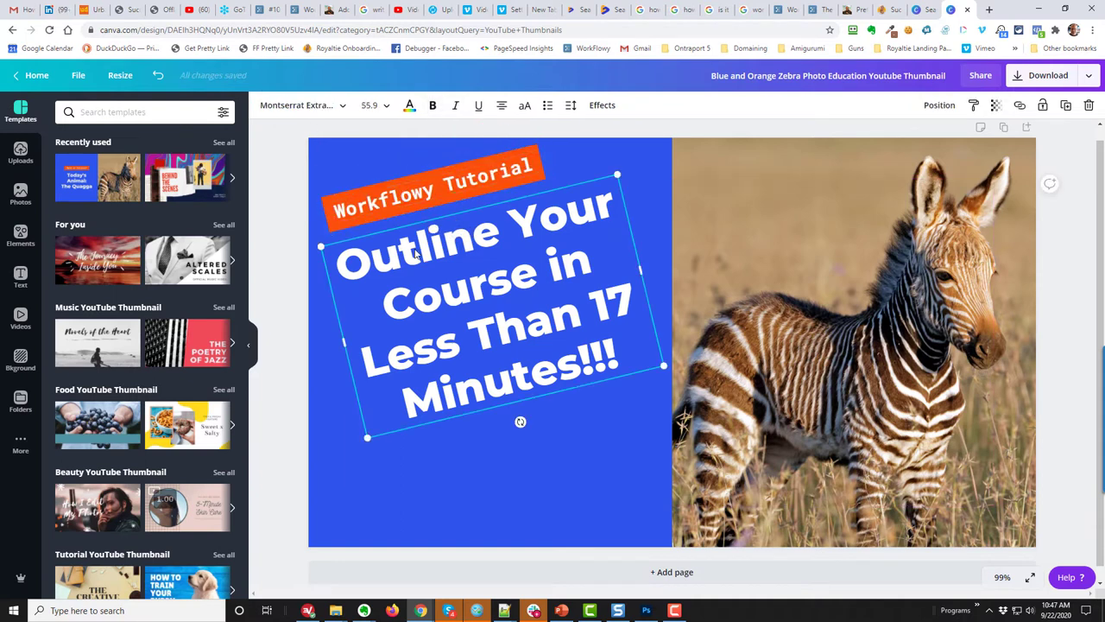
Step: Delete the zebra photo, then bring up the Photoshop window with the cut-out portrait
left_click(780, 366)
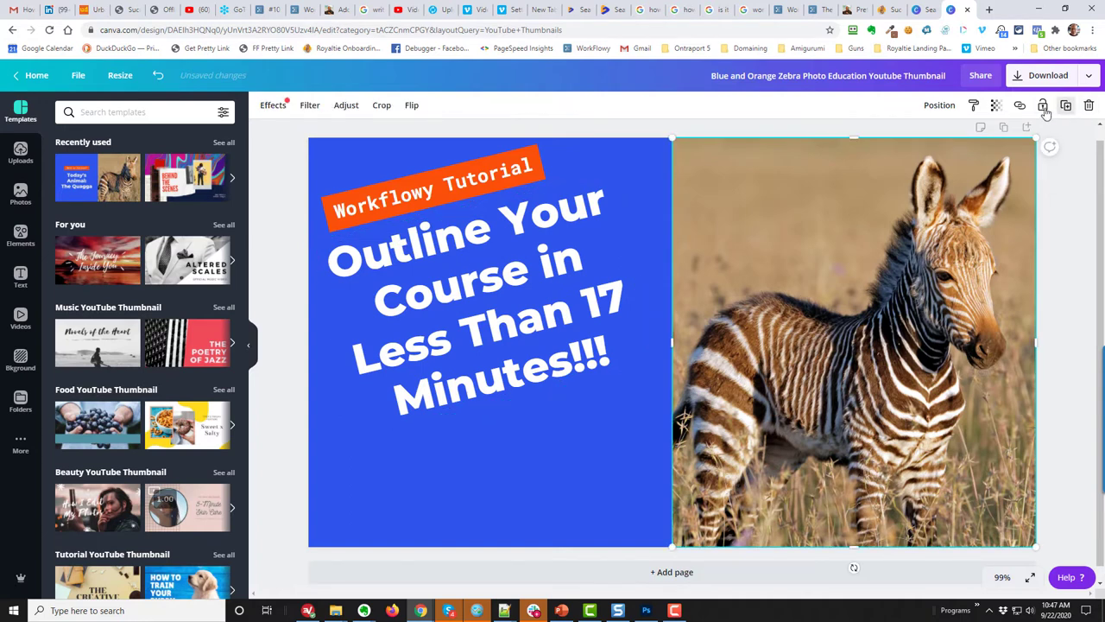
left_click(1087, 105)
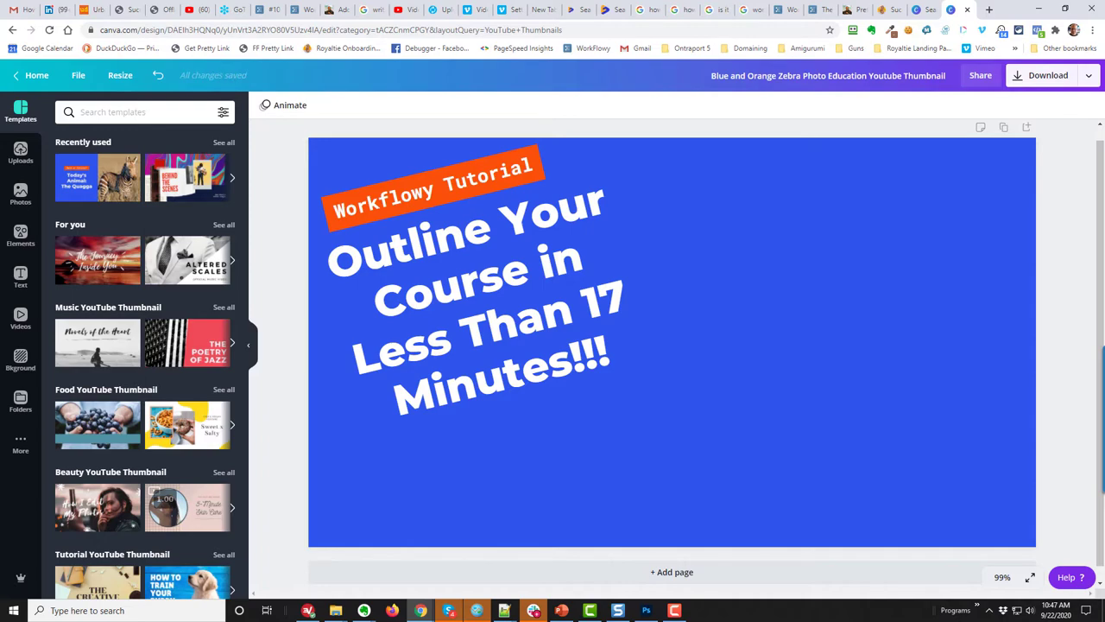
left_click(646, 610)
left_click_drag(347, 92, 371, 50)
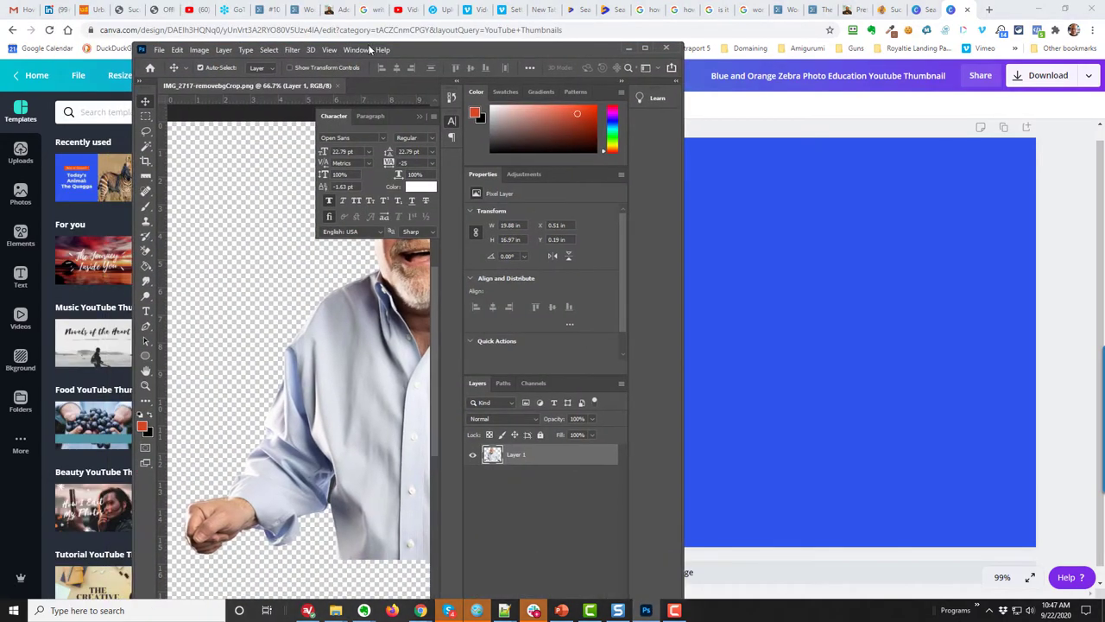
Step: Quick Export the cut-out portrait as a PNG named 'goofysteve' into Desktop > Desktop Temp
left_click(644, 48)
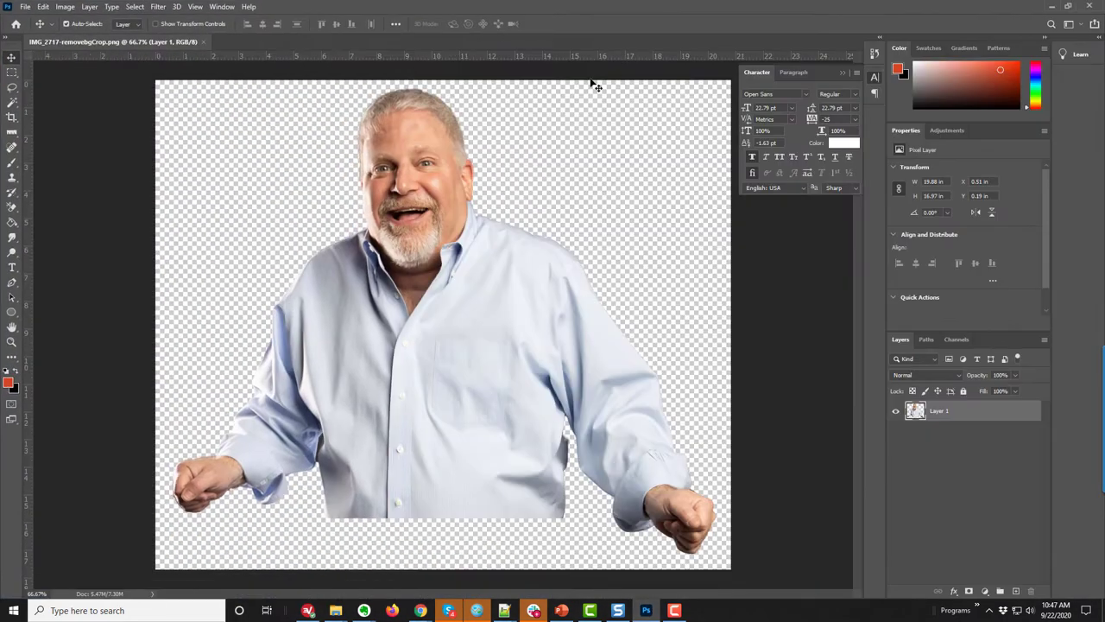
left_click(26, 7)
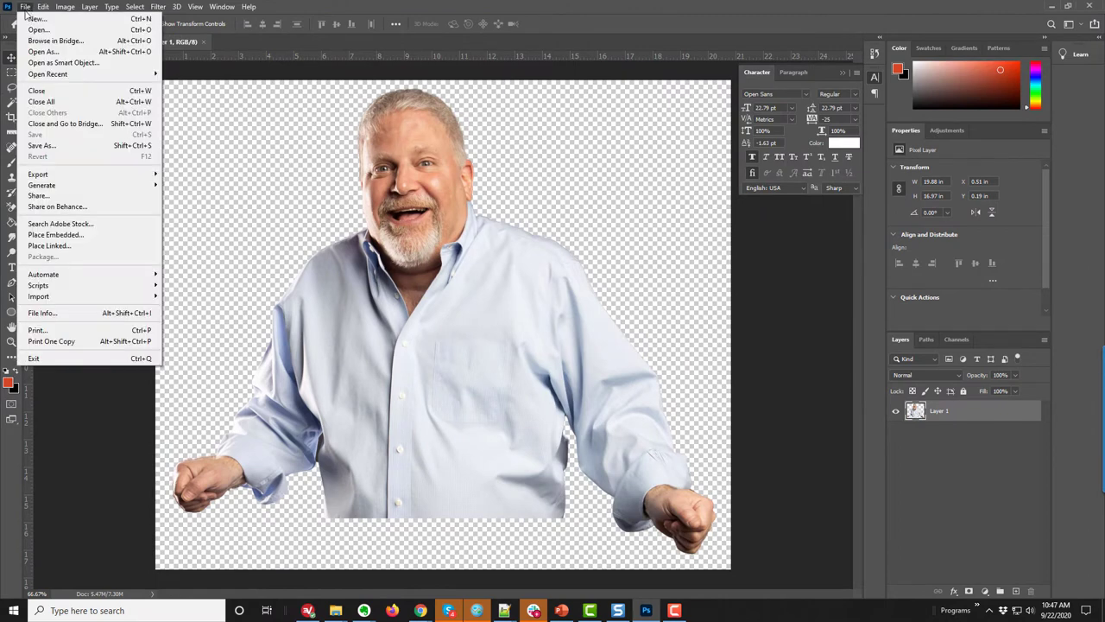
mouse_move(38, 174)
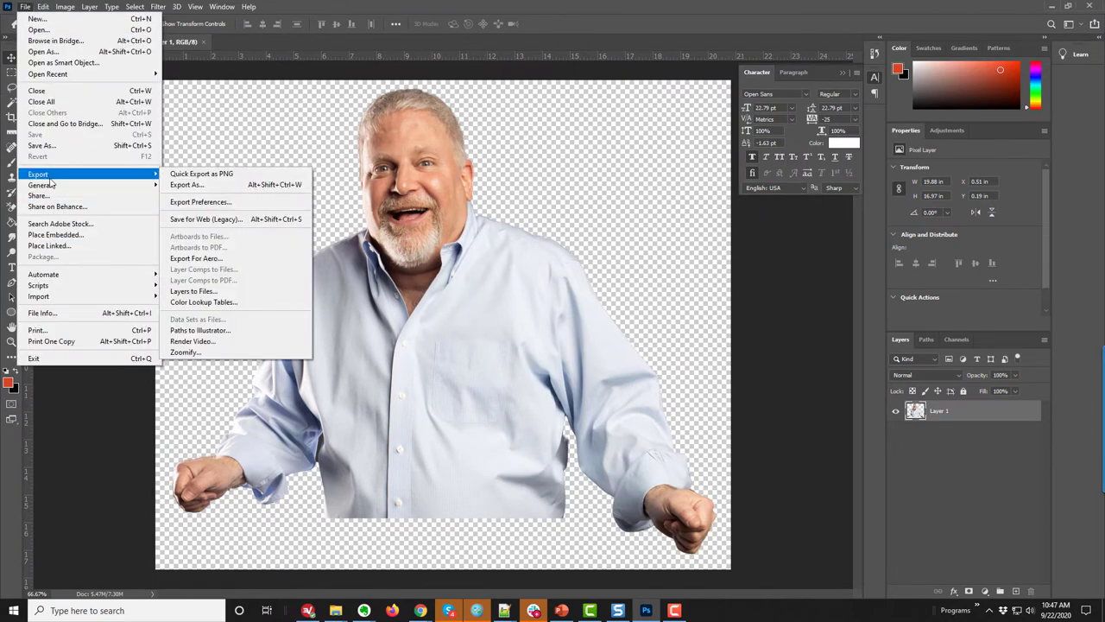
left_click(216, 176)
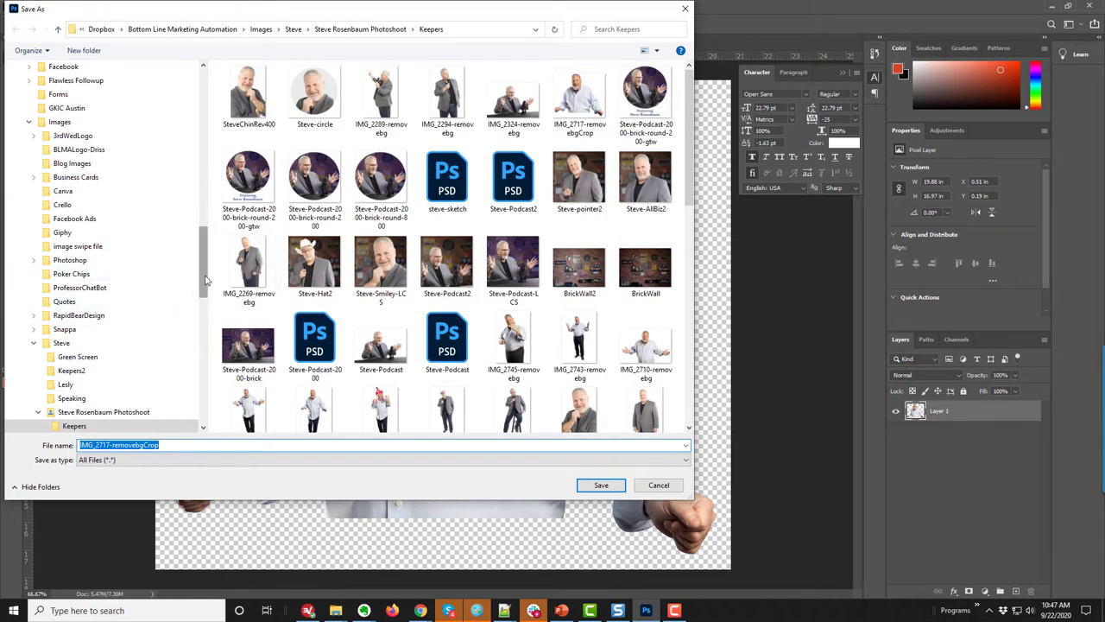
left_click_drag(204, 276, 204, 98)
left_click(50, 89)
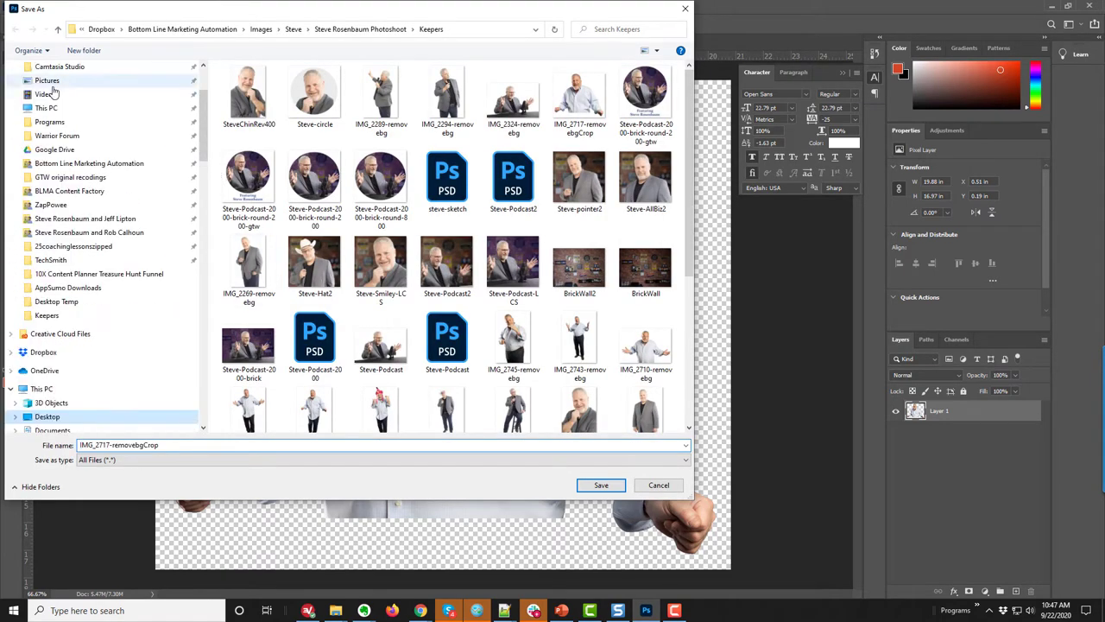
double_click(247, 96)
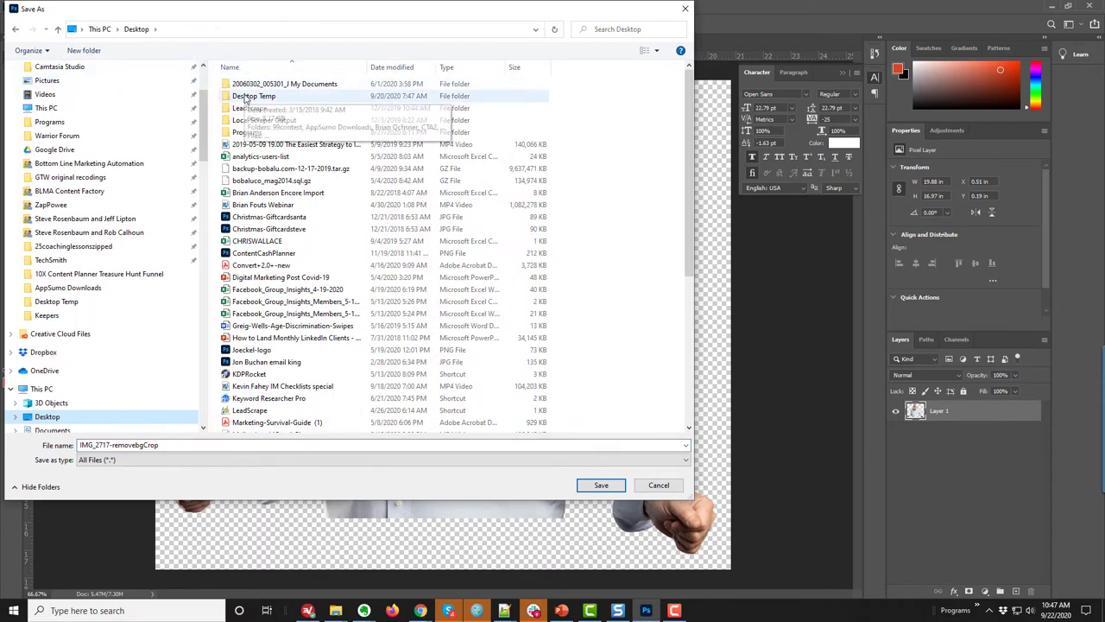
double_click(193, 443)
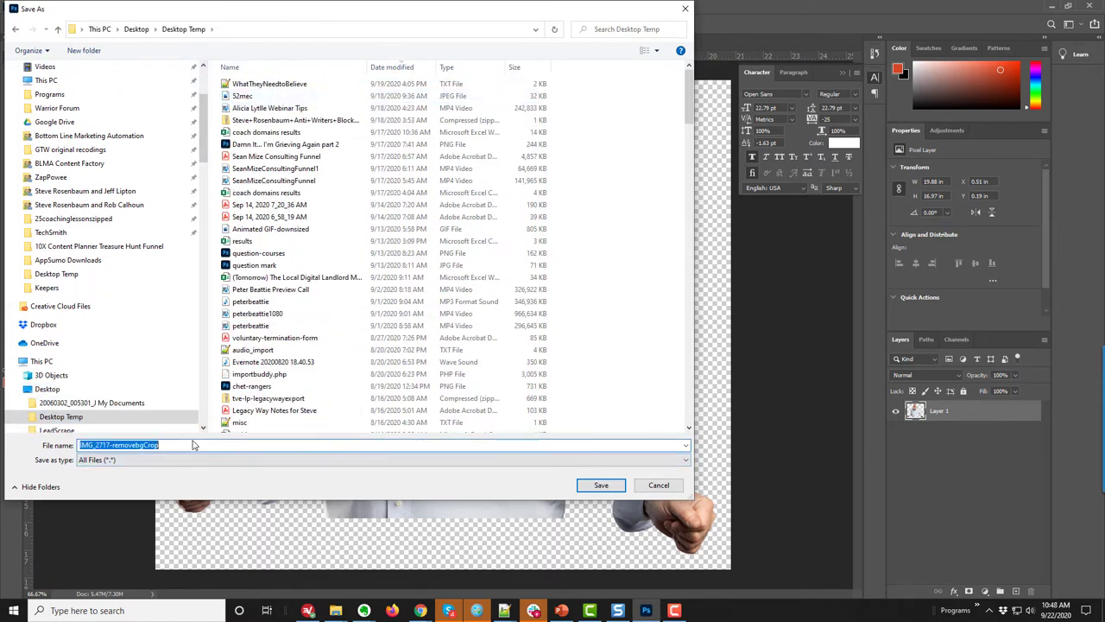
type("goofysteve")
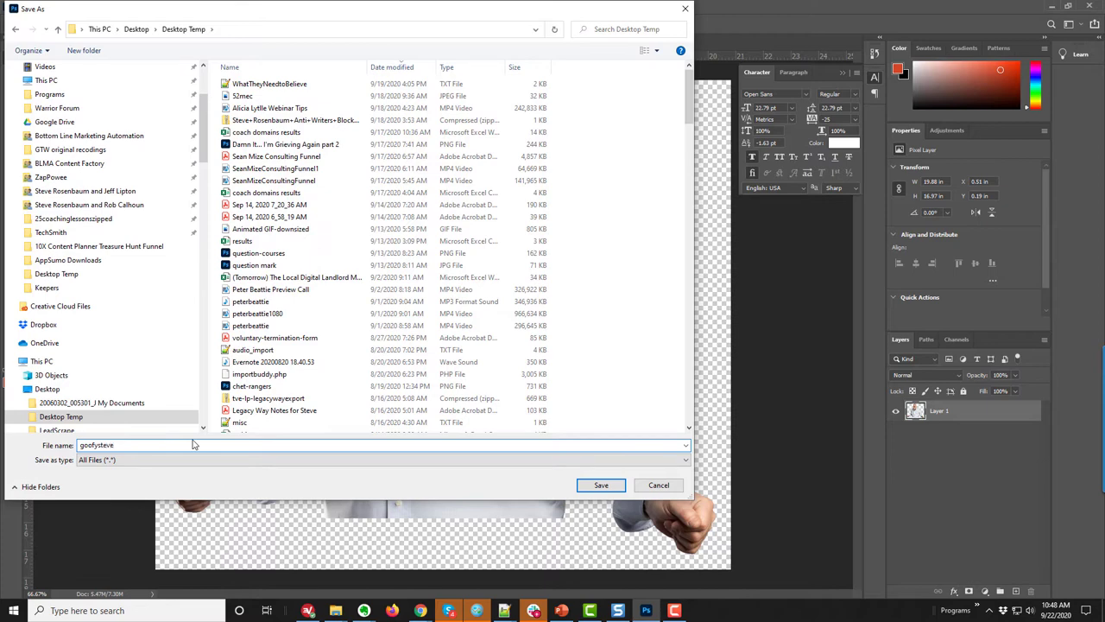
key("Return")
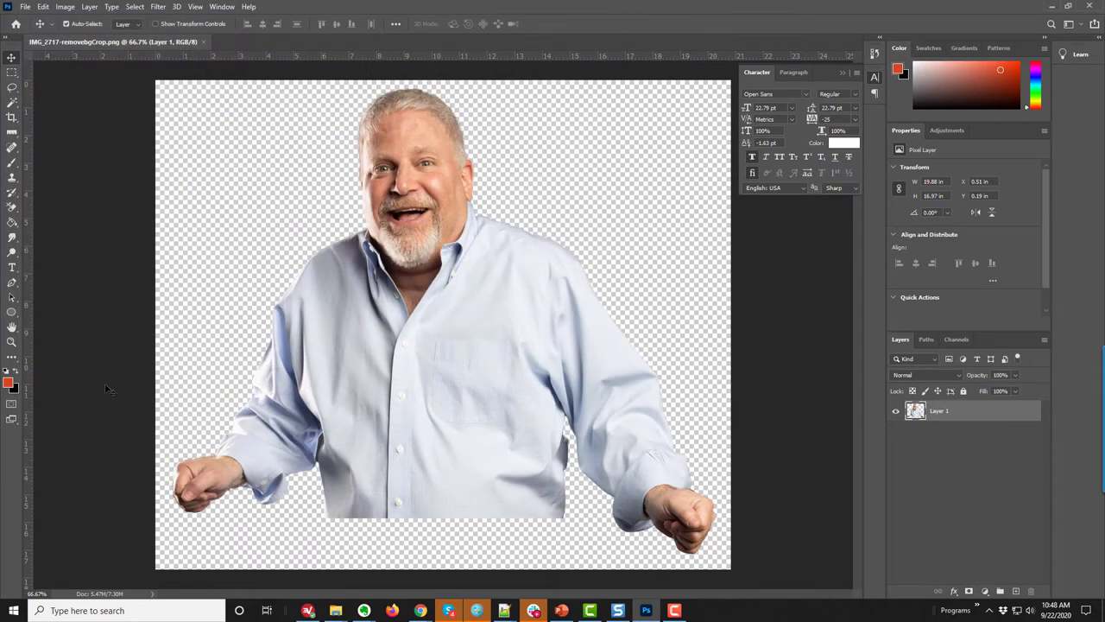
Step: In Canva, start an image upload from this device via the Uploads panel
key("alt+Tab")
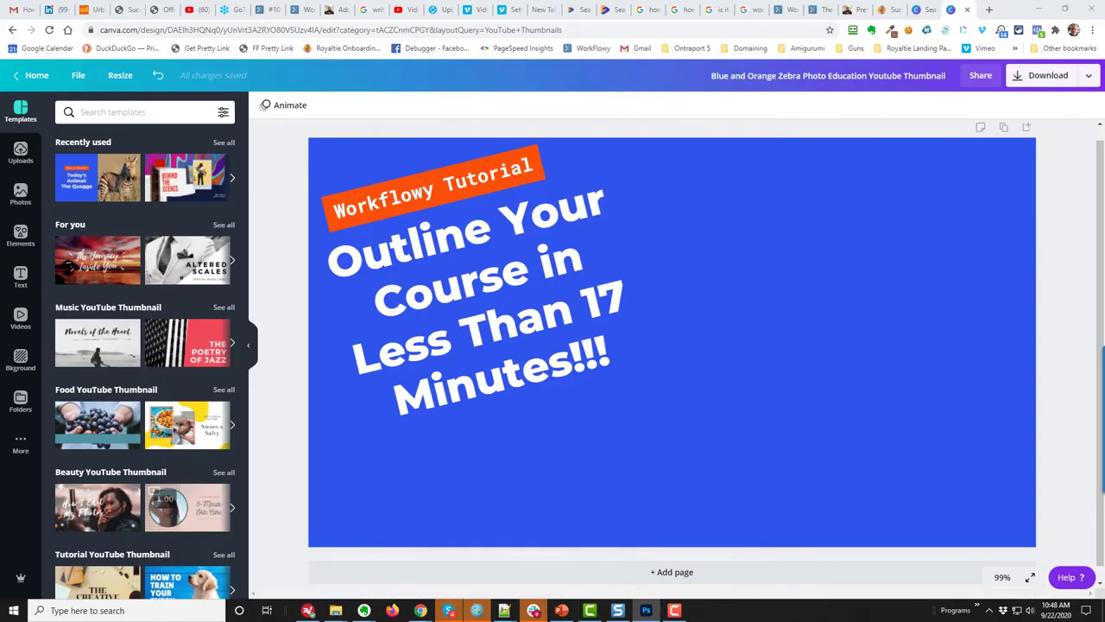
left_click(20, 153)
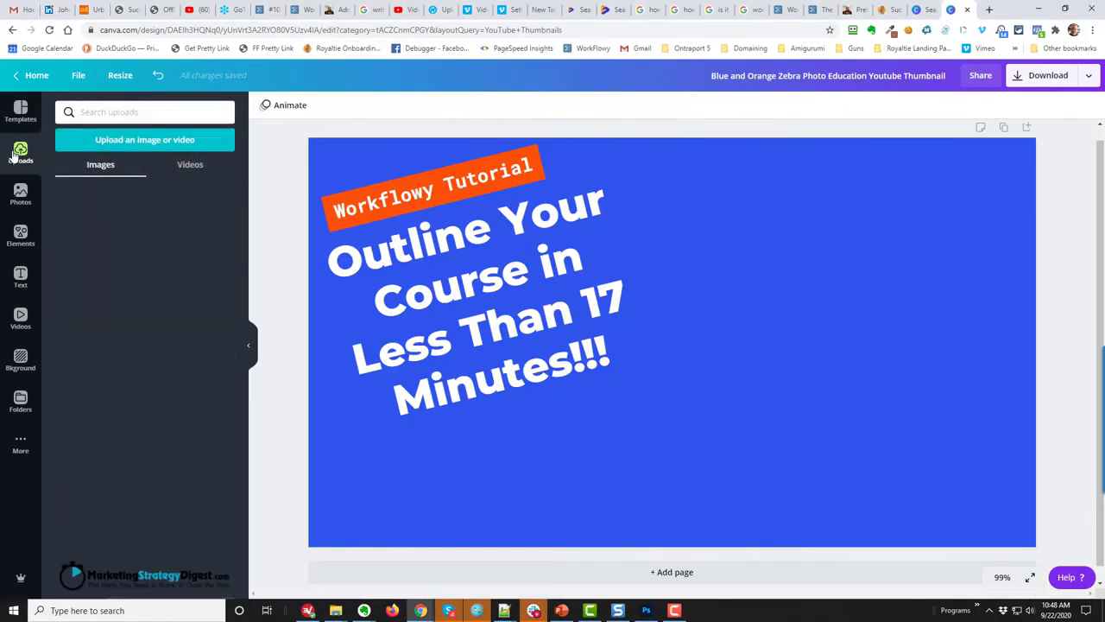
left_click(115, 142)
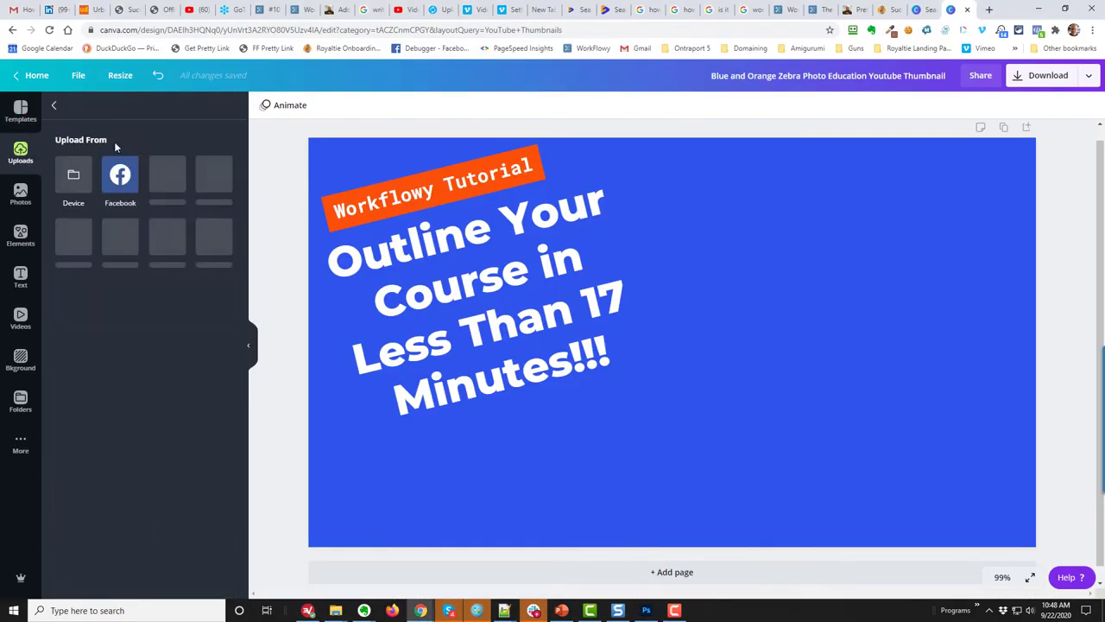
left_click(74, 186)
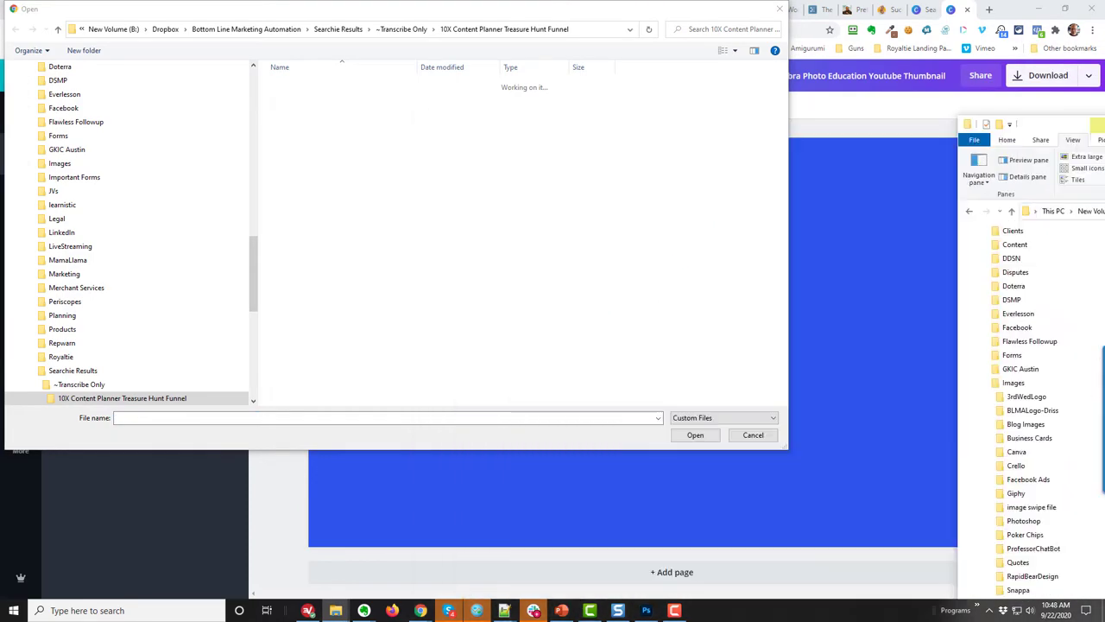
left_click_drag(1036, 51, 459, 5)
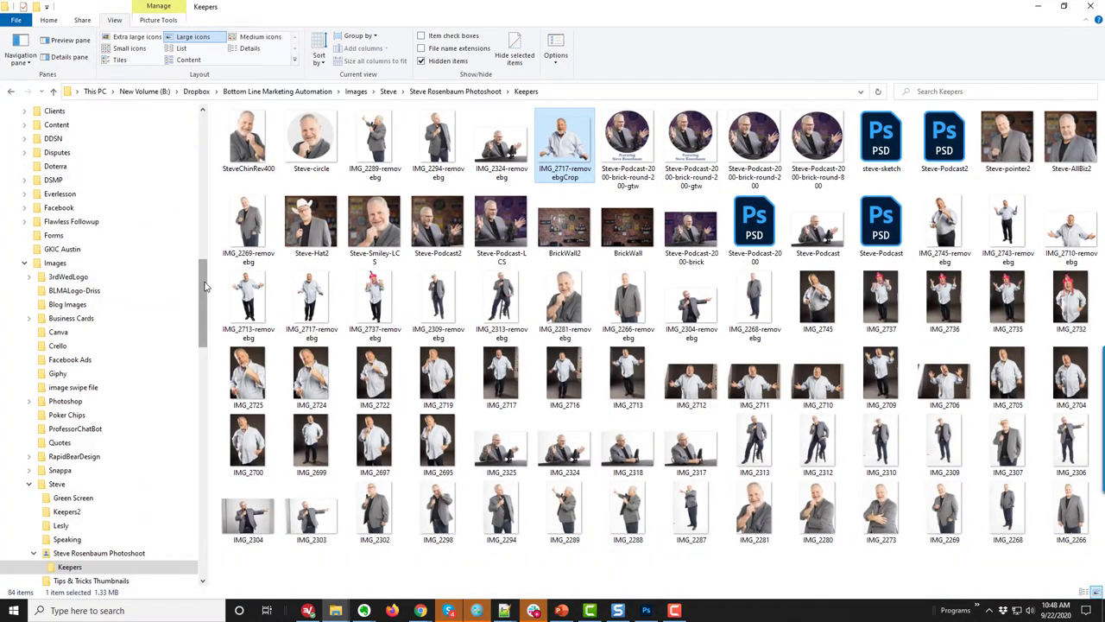
Step: Select the IMG_2737-removebg photo and show it in the large preview pane
left_click_drag(205, 290, 204, 172)
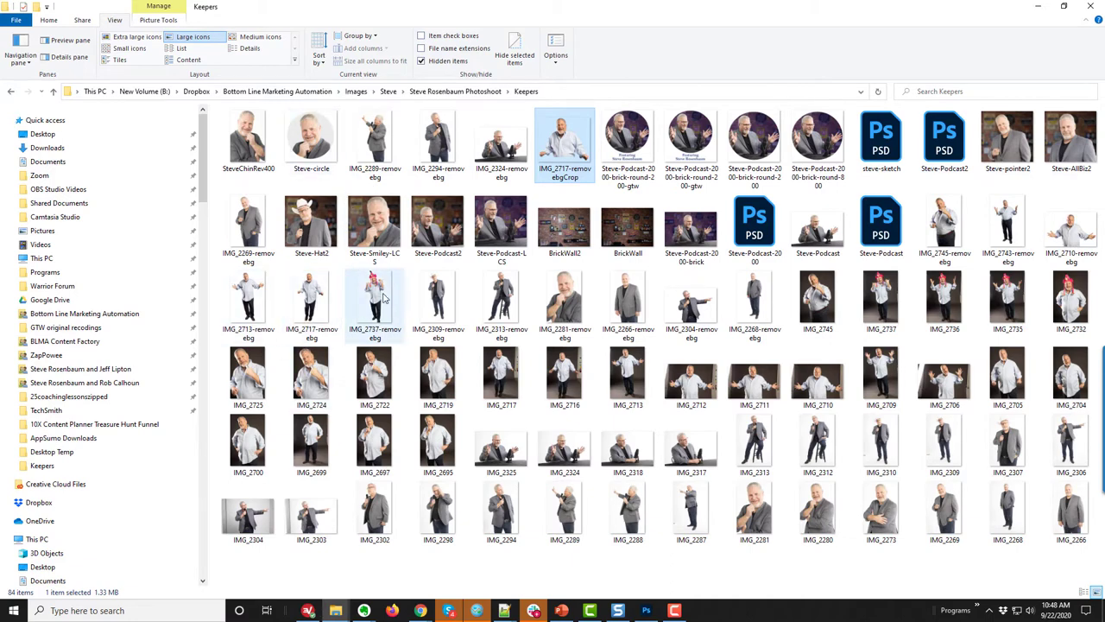
left_click(383, 299)
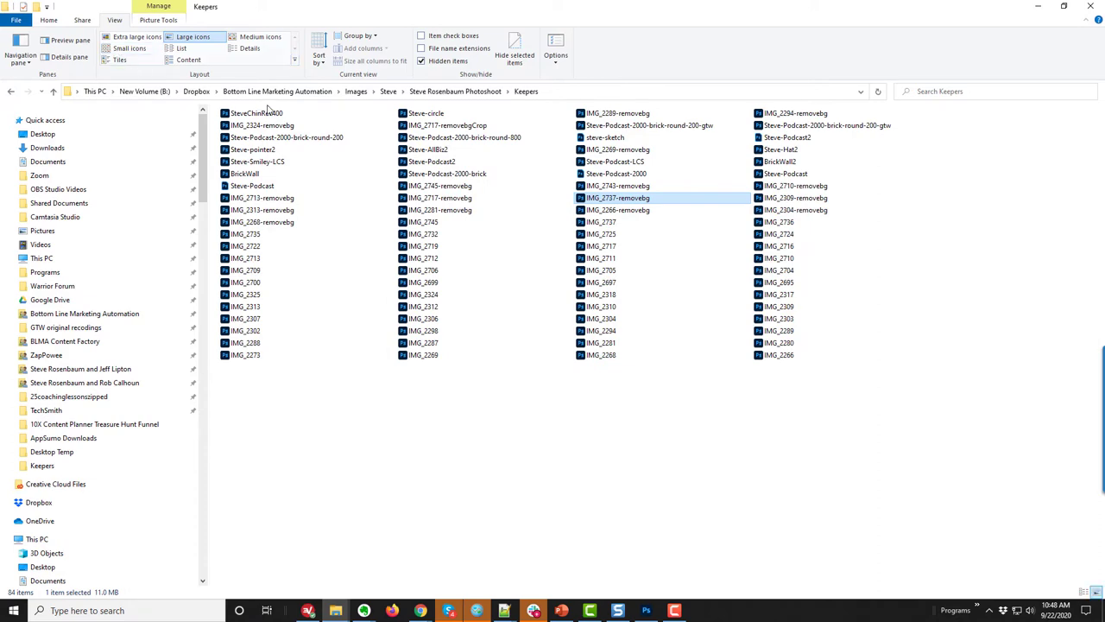
left_click(69, 40)
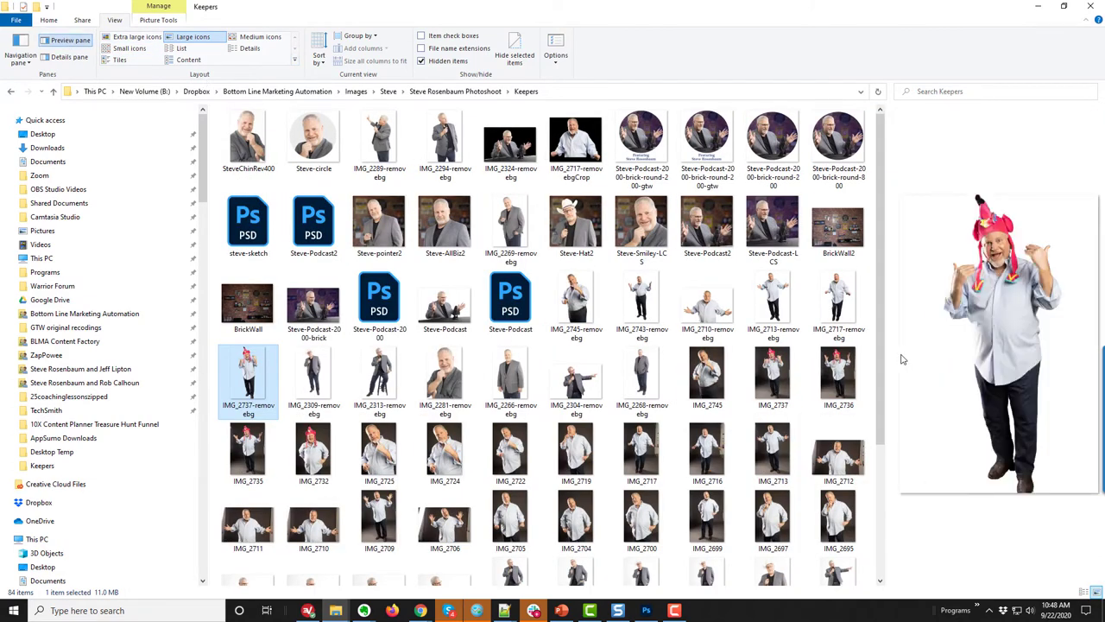
Step: Open goofysteve from Desktop Temp in Photoshop, then minimize File Explorer
left_click(43, 135)
double_click(276, 142)
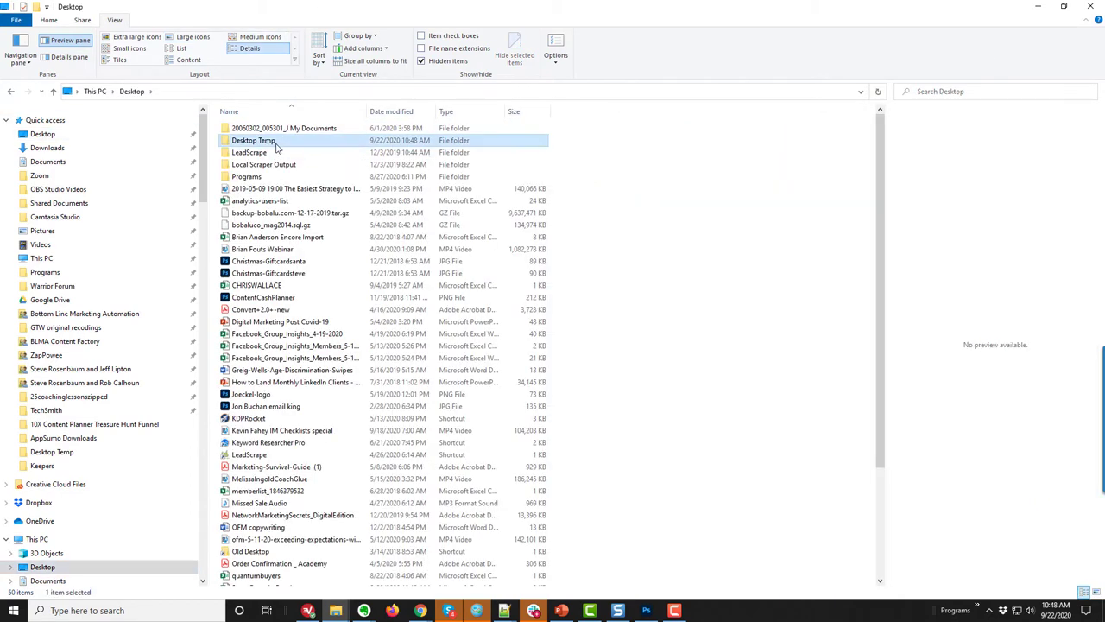
left_click(269, 130)
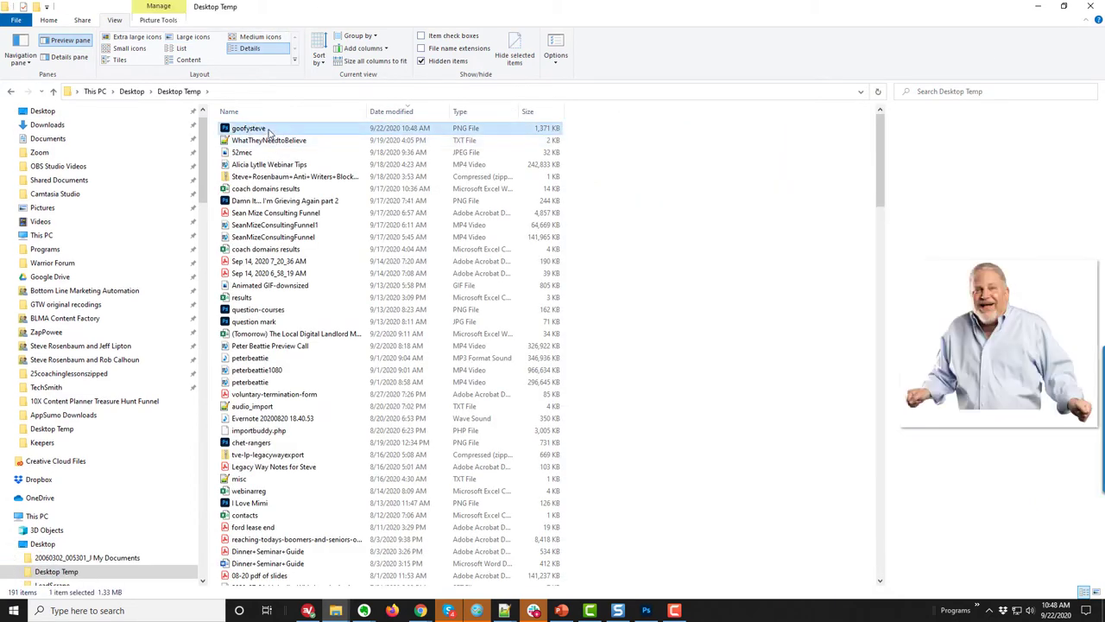
double_click(269, 129)
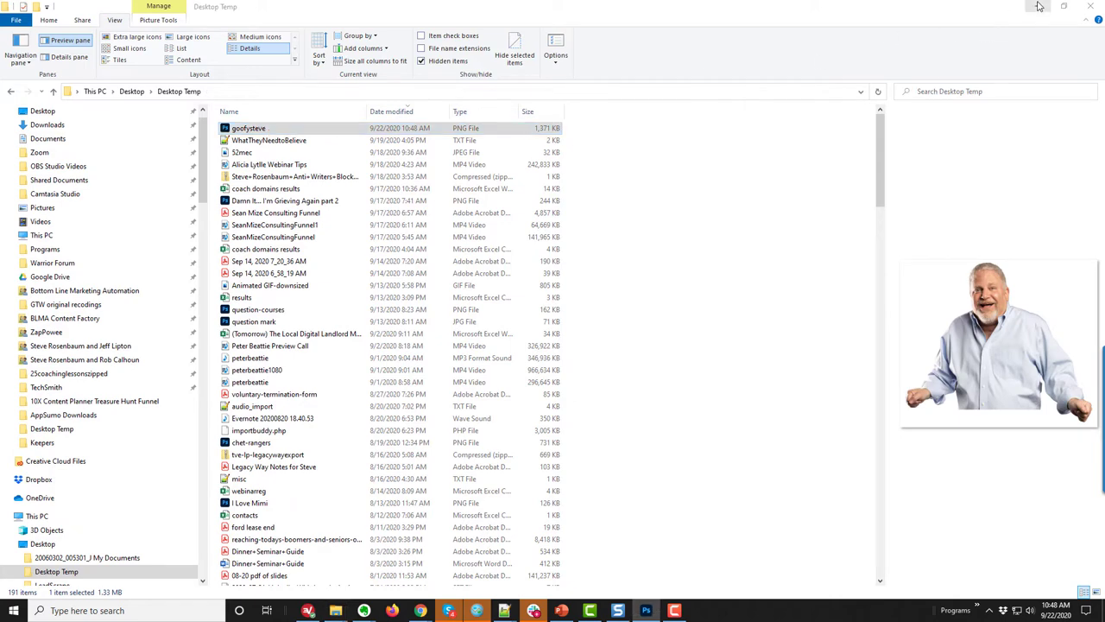
left_click(1033, 8)
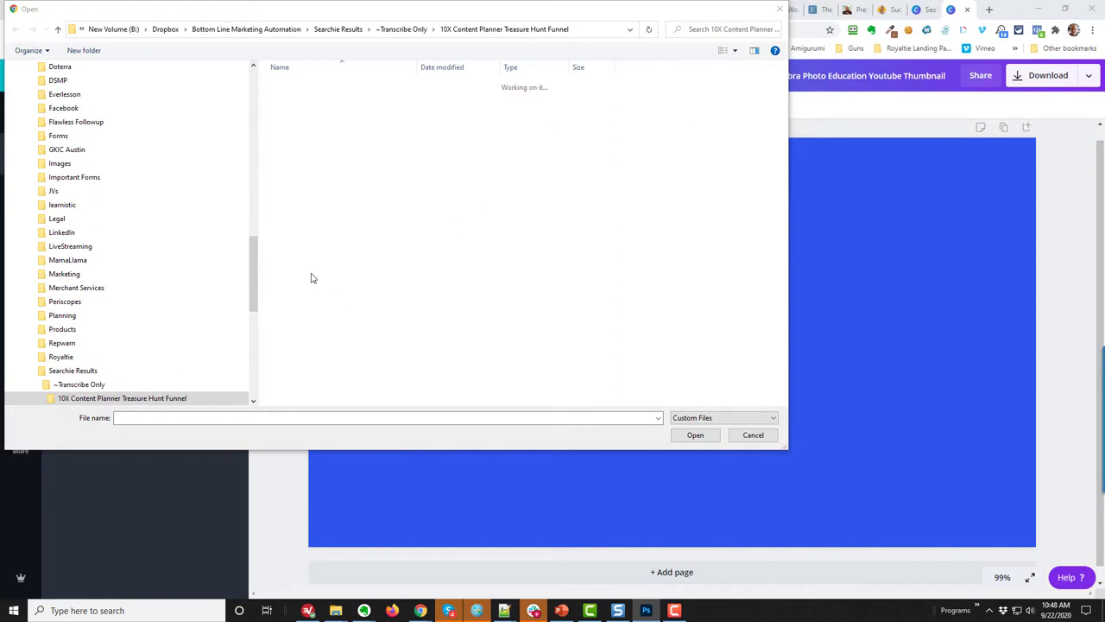
Step: Upload goofysteve from Desktop > Desktop Temp into Canva
scroll(173, 216, "up", 10)
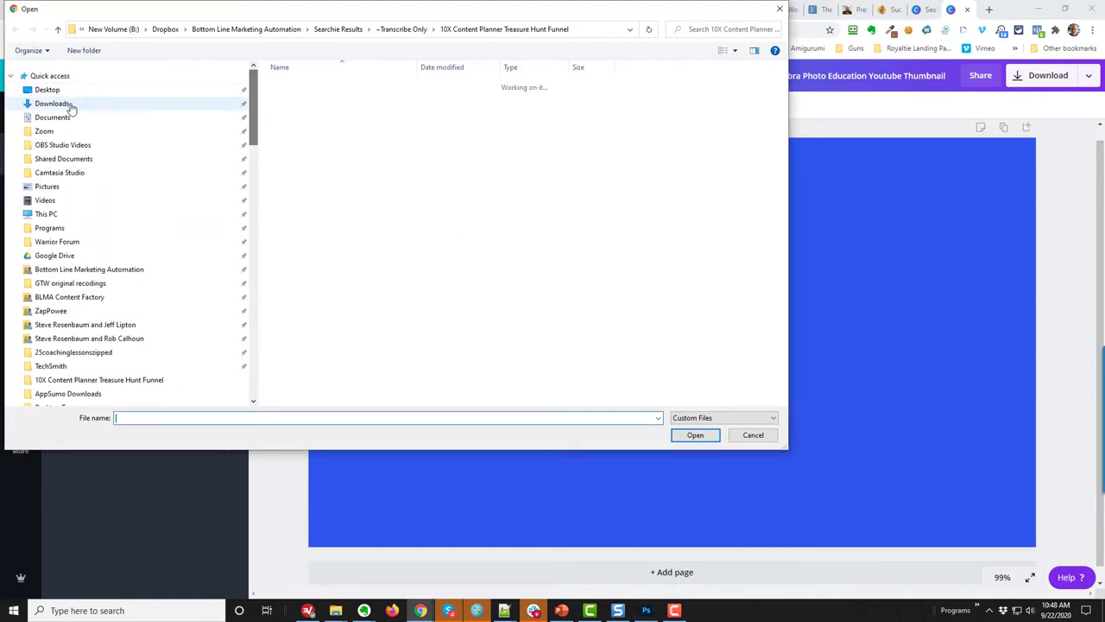
left_click(71, 90)
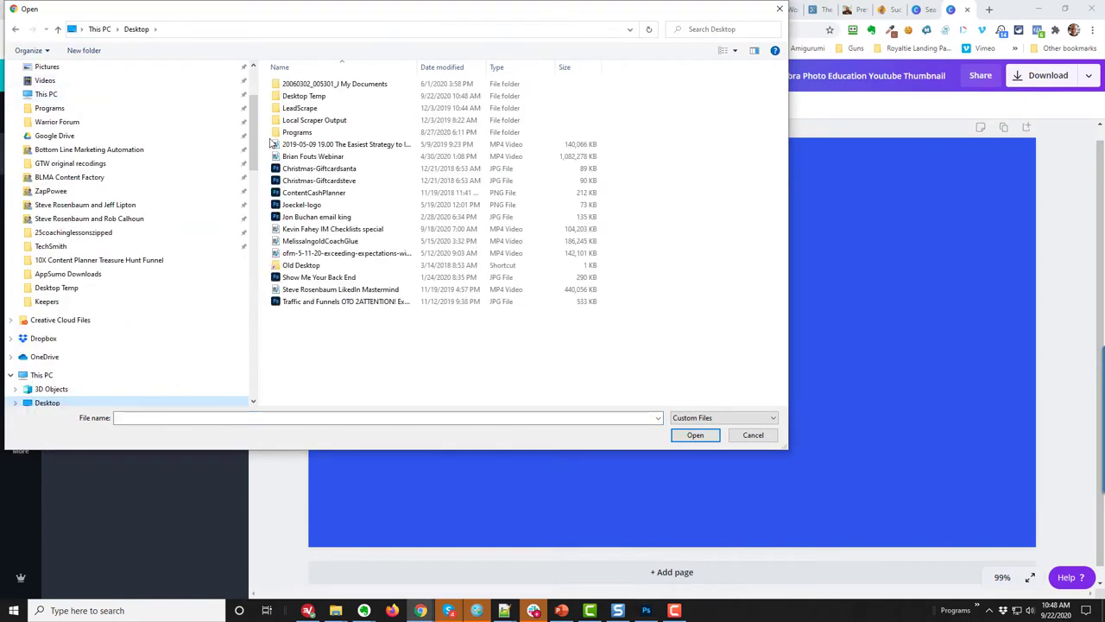
double_click(298, 96)
double_click(297, 87)
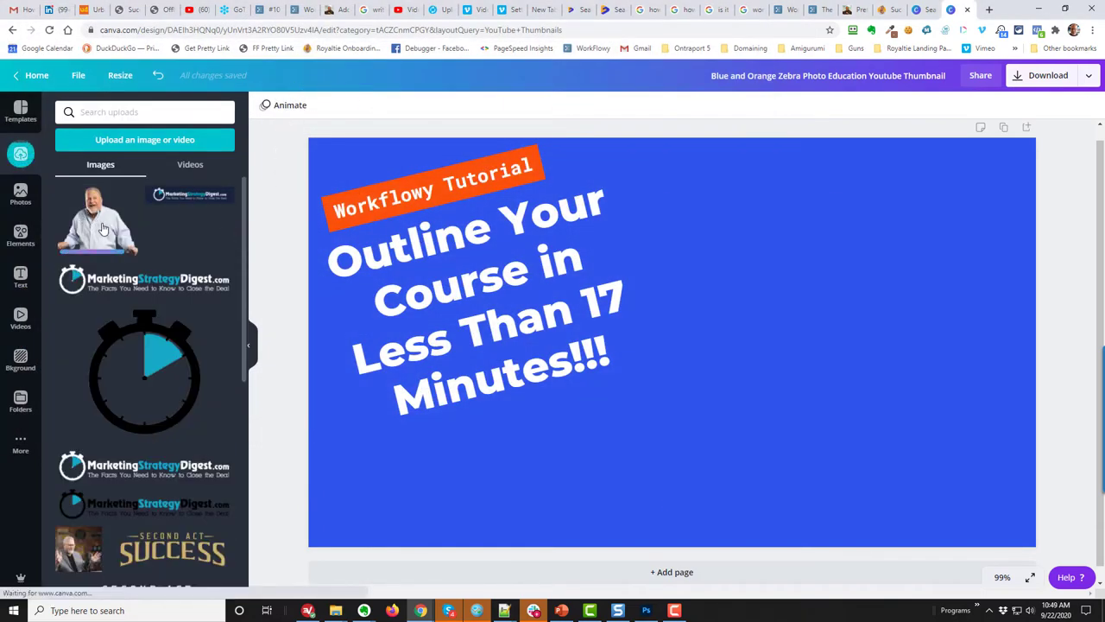
Step: Add the man's photo to the design, enlarge it, and push it against the right edge
left_click(97, 223)
mouse_move(578, 430)
left_mouse_down()
mouse_move(942, 490)
mouse_move(917, 492)
left_mouse_up()
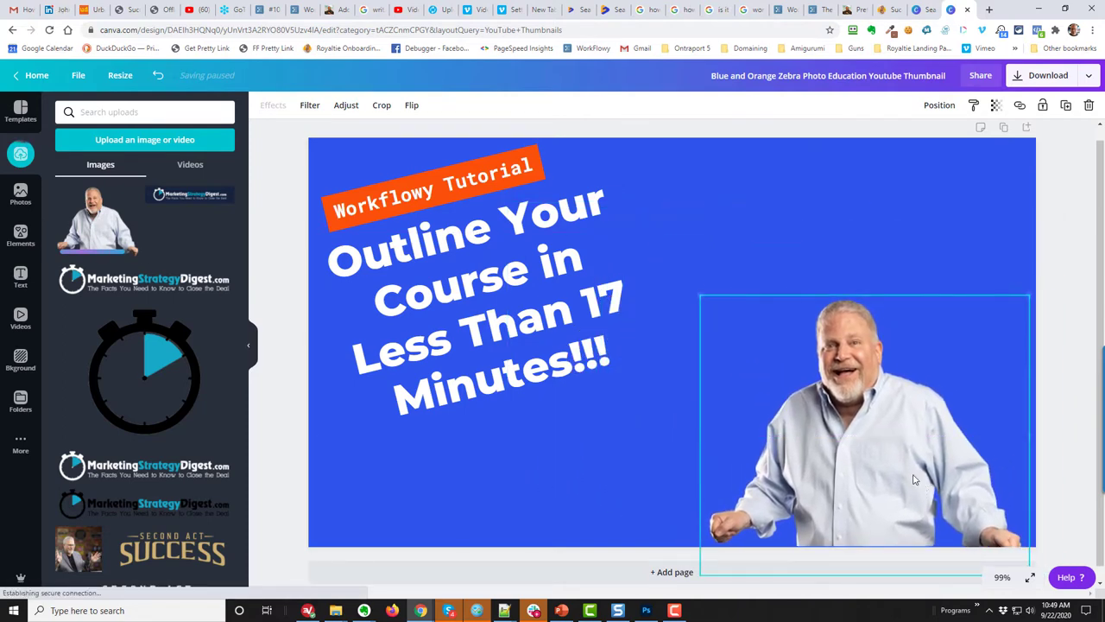
mouse_move(697, 296)
left_mouse_down()
mouse_move(636, 209)
mouse_move(549, 144)
left_mouse_up()
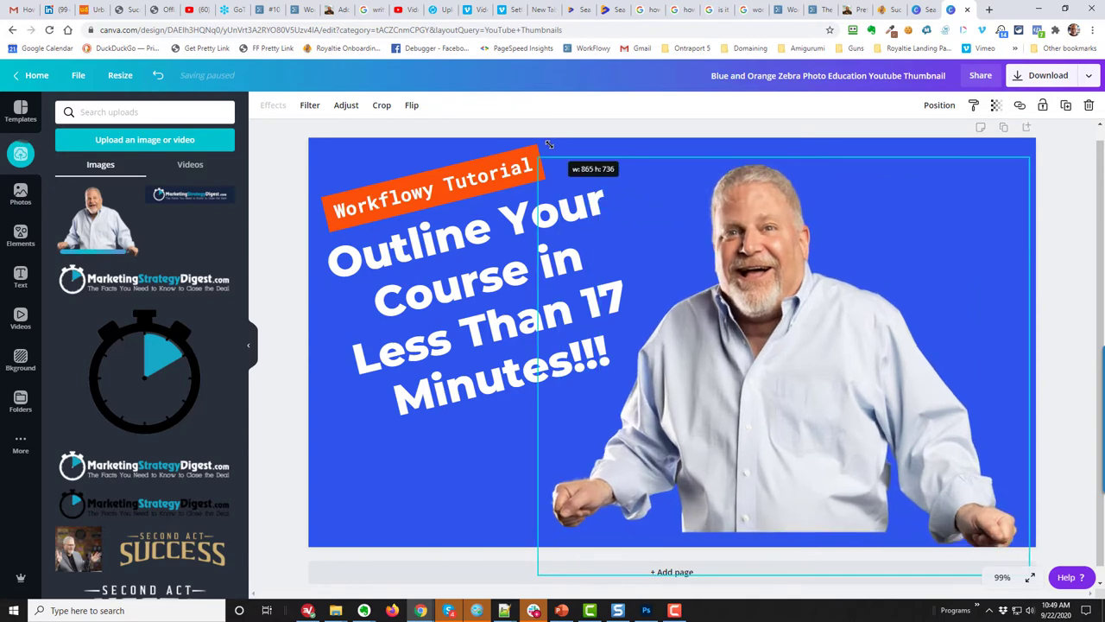
mouse_move(808, 485)
left_mouse_down()
mouse_move(842, 467)
mouse_move(829, 462)
left_mouse_up()
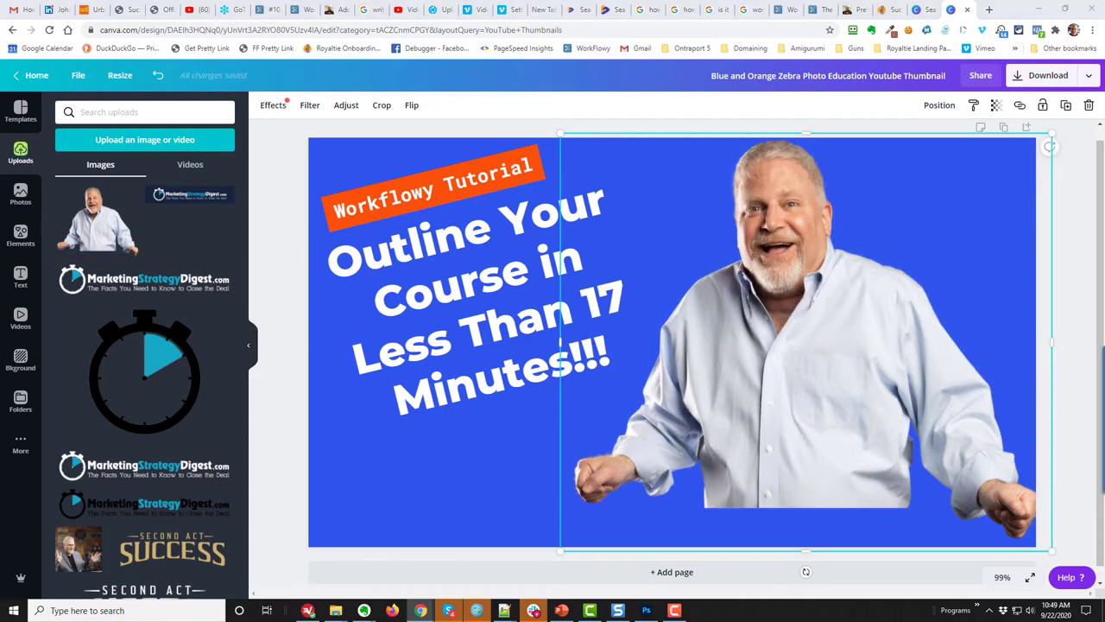
left_click(646, 610)
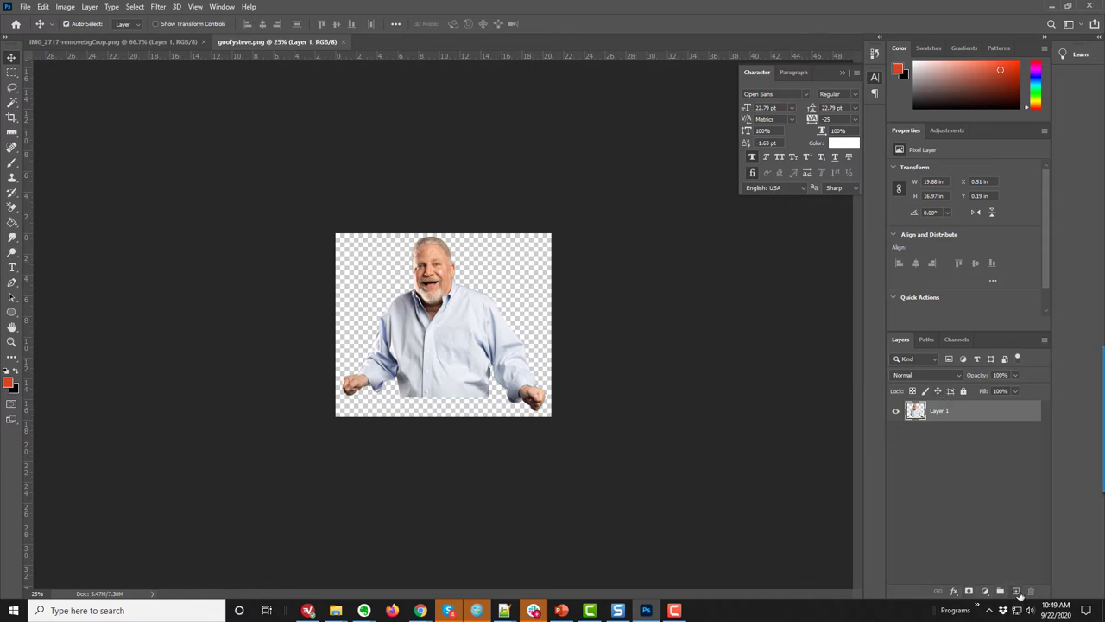
Step: Add Layer 2 beneath the man's layer and set the foreground colour to blue #3b53f3
left_click(1016, 591)
left_click_drag(967, 414, 967, 446)
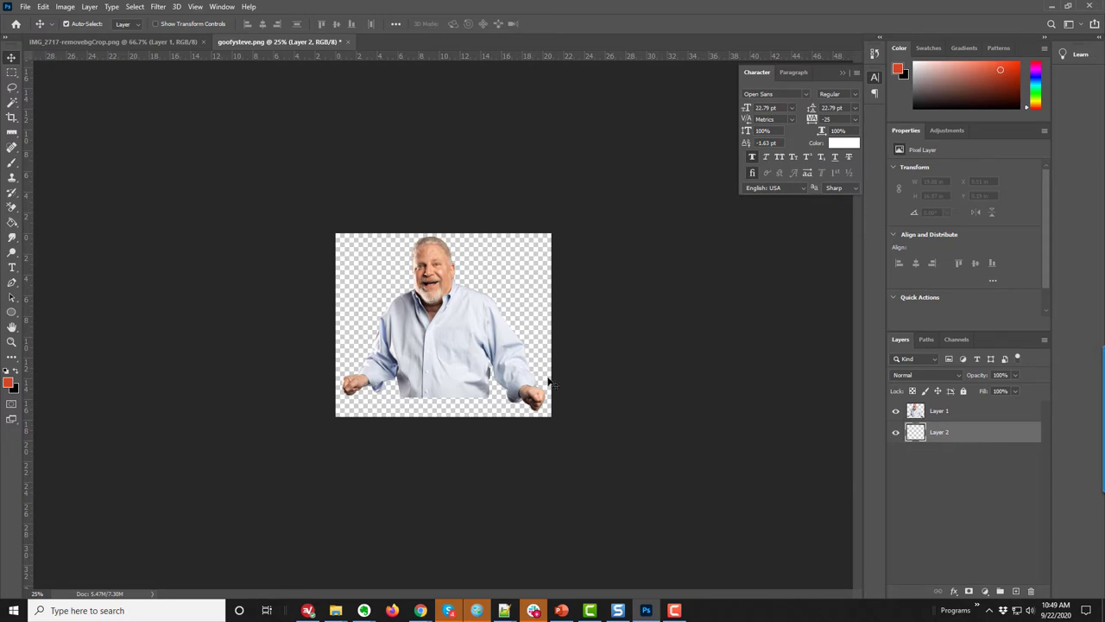
key("shift+F5")
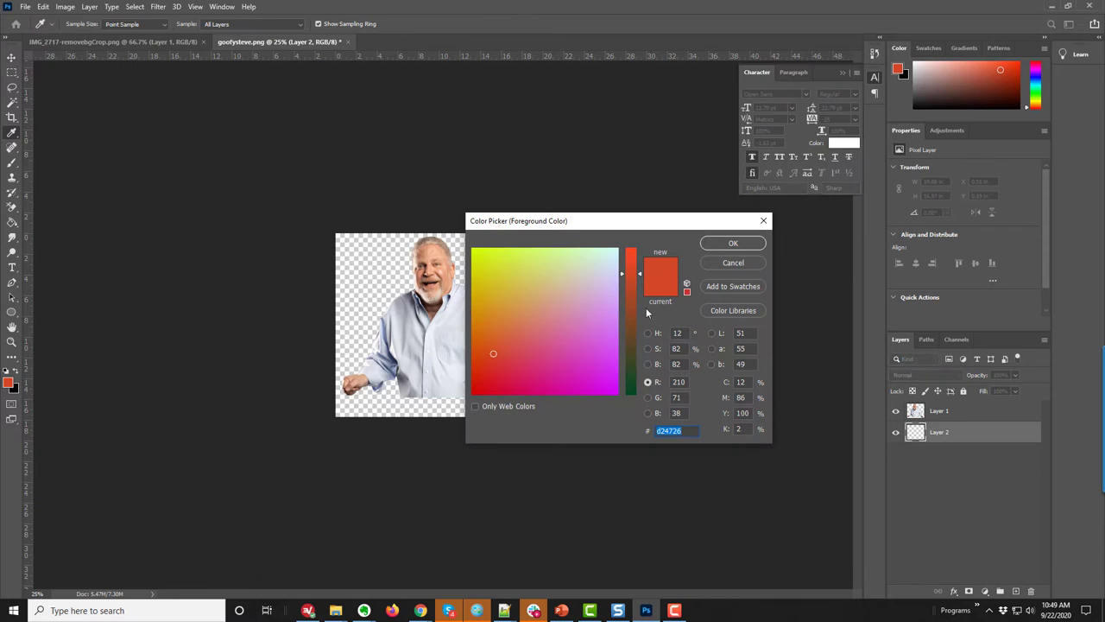
left_click_drag(640, 276, 643, 334)
type("3b23d4")
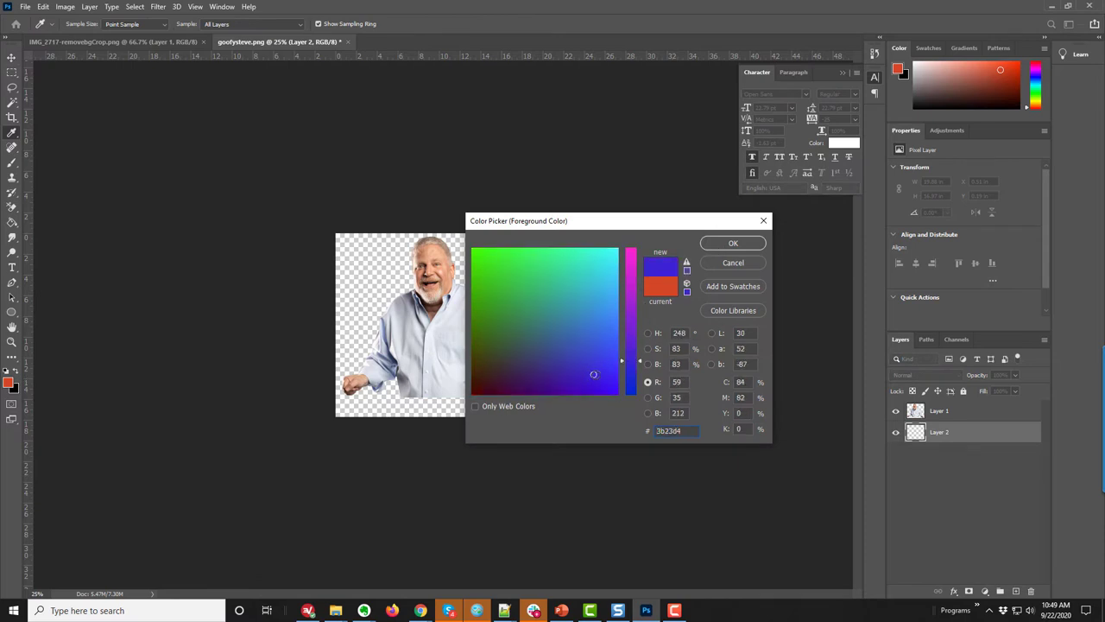
type("3b14d4")
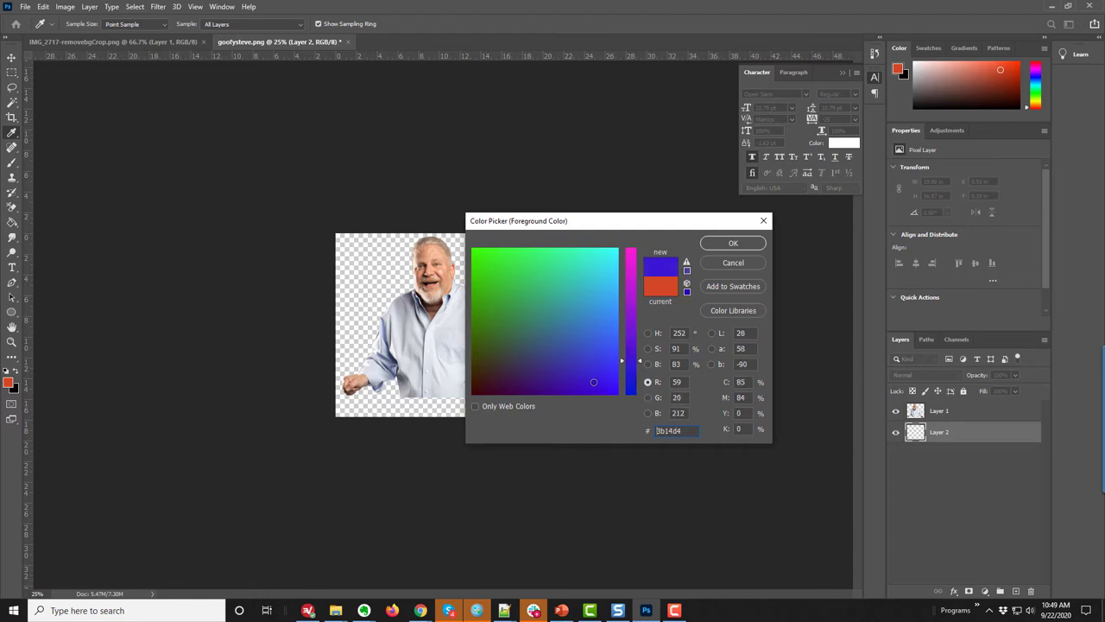
left_click_drag(593, 381, 611, 347)
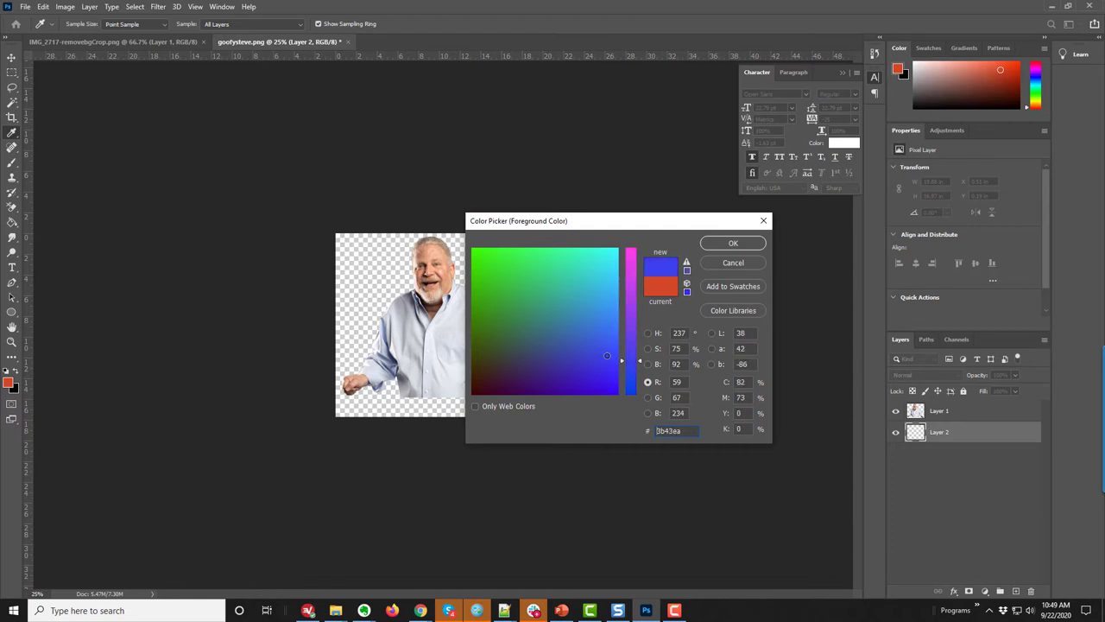
left_click(731, 244)
key("v")
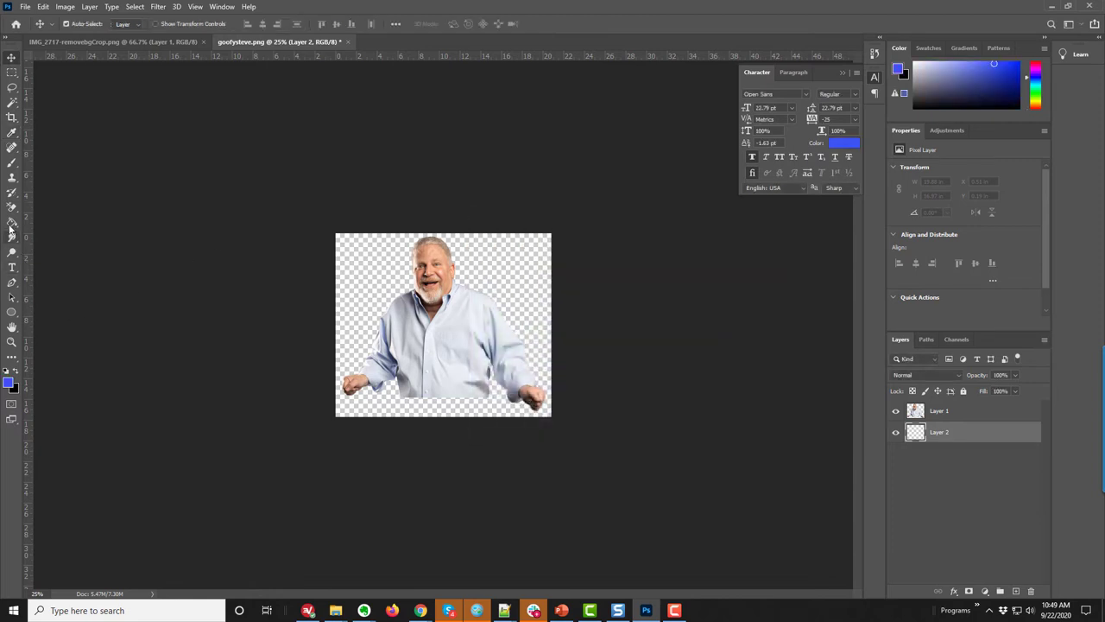
Step: Fill Layer 2 with the blue using the Paint Bucket
left_click(10, 226)
left_click(497, 256)
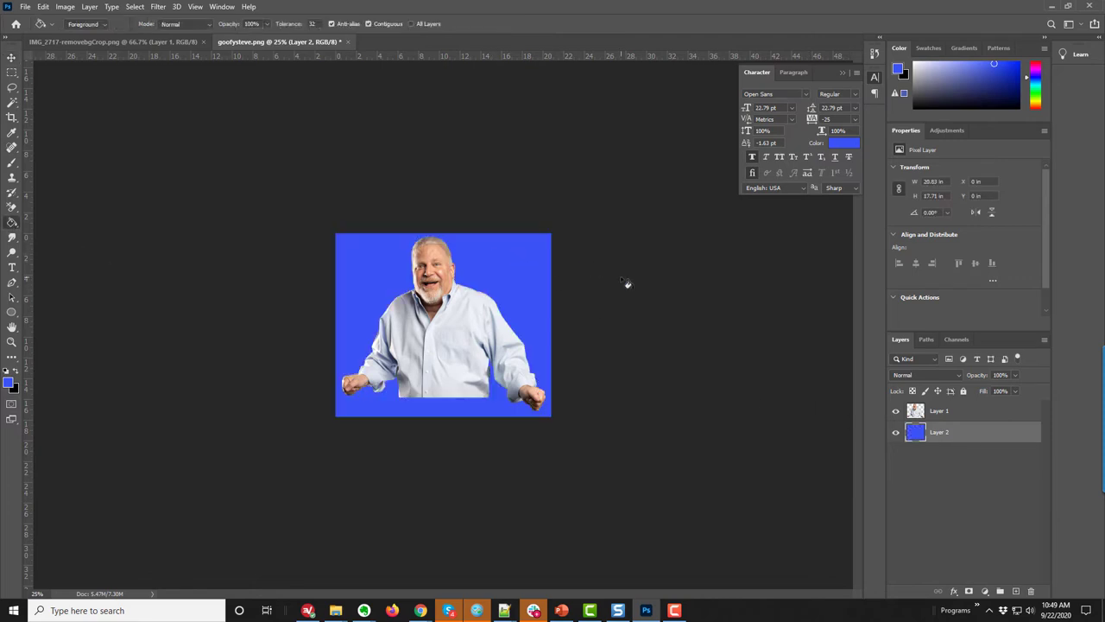
left_click(65, 6)
Step: Enlarge the canvas to 125% width and height and fill the new border blue
left_click(86, 104)
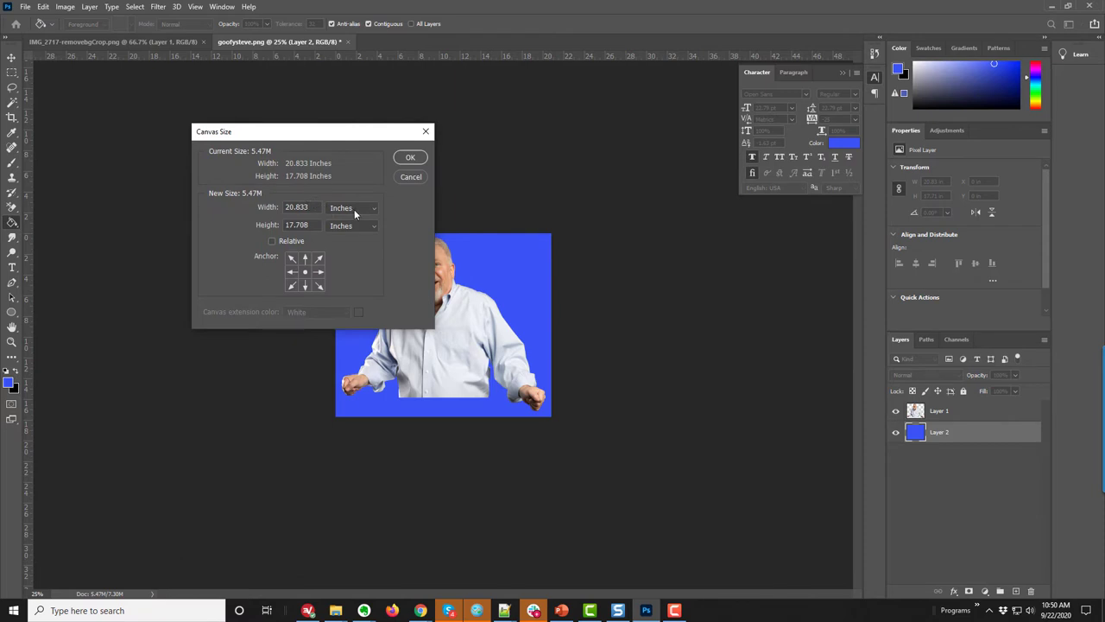
left_click(355, 213)
left_click(340, 209)
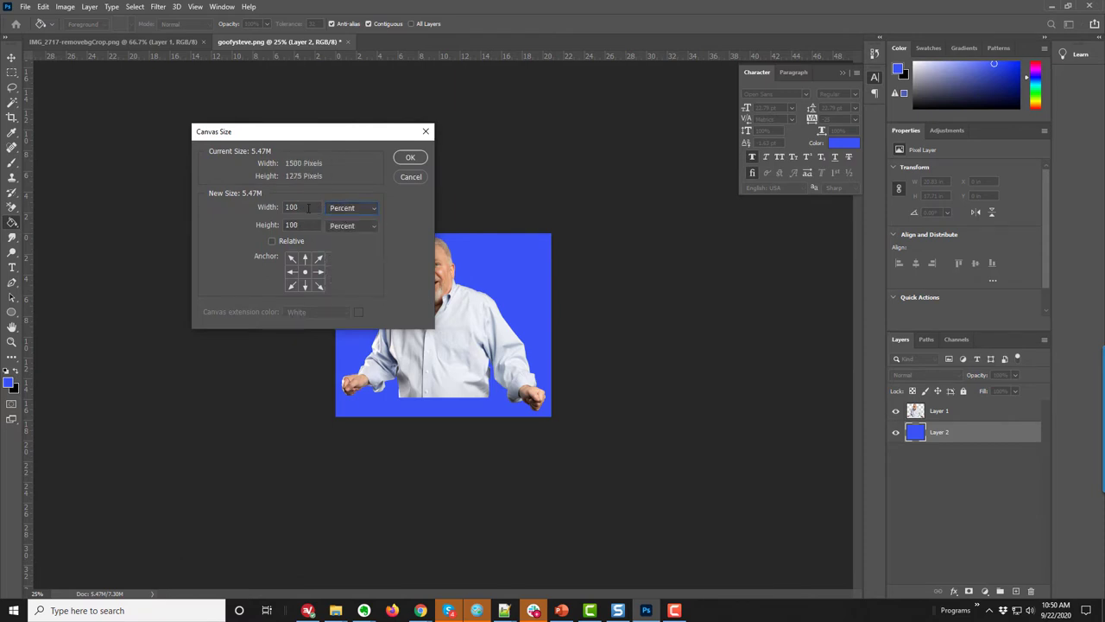
type("125")
type("125")
left_click(410, 157)
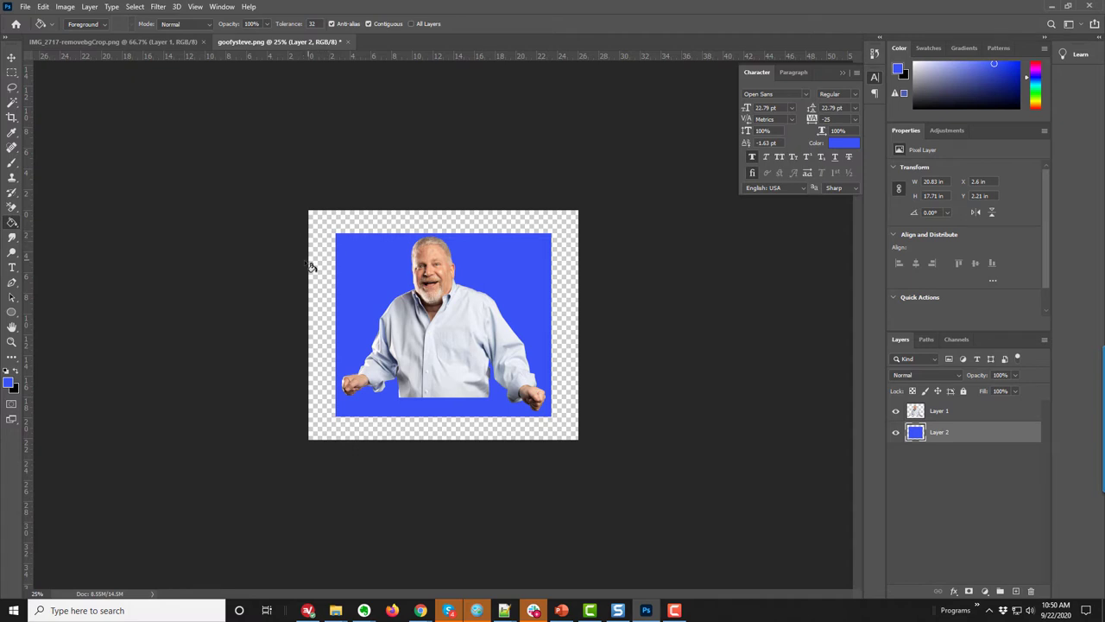
left_click(315, 223)
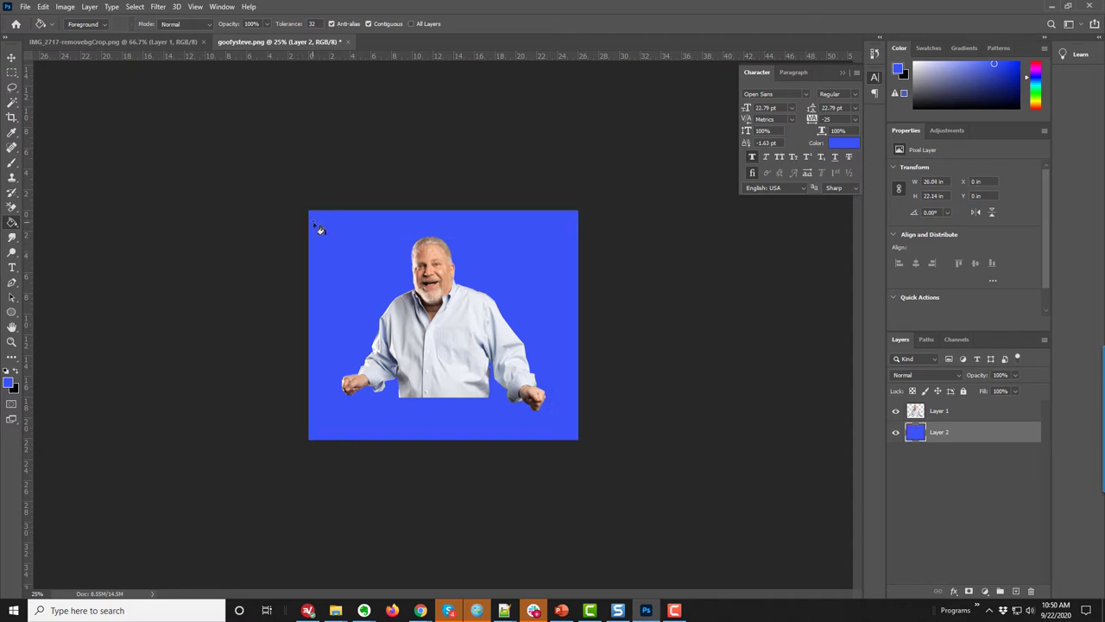
left_click(952, 414)
Step: Give Layer 1 a yellow Outside Stroke layer style of about 35 px
left_click(954, 592)
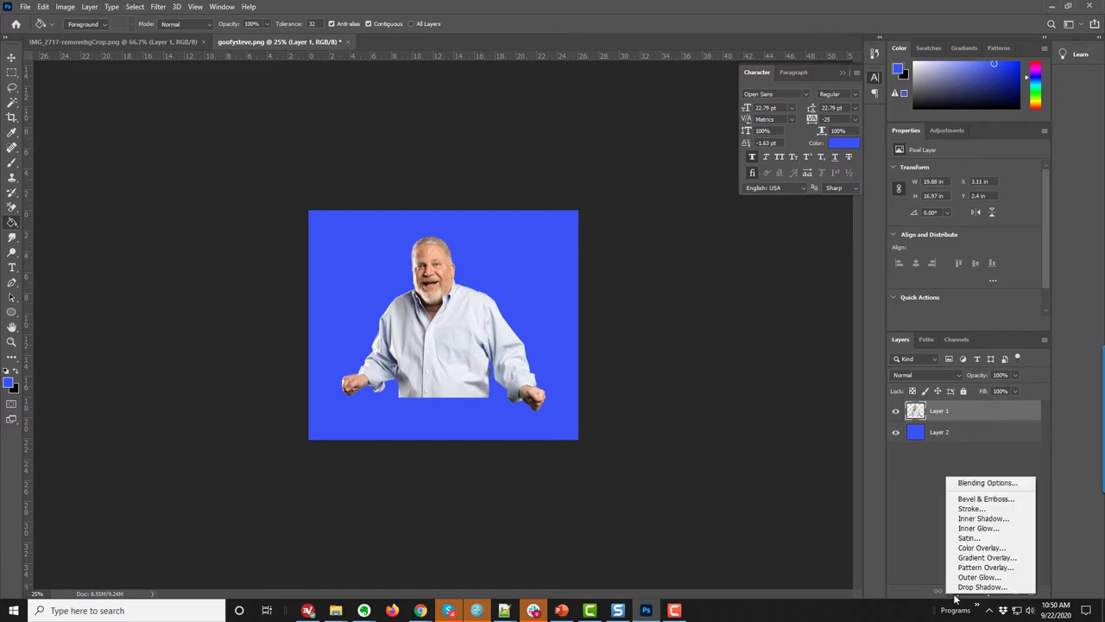
left_click(979, 509)
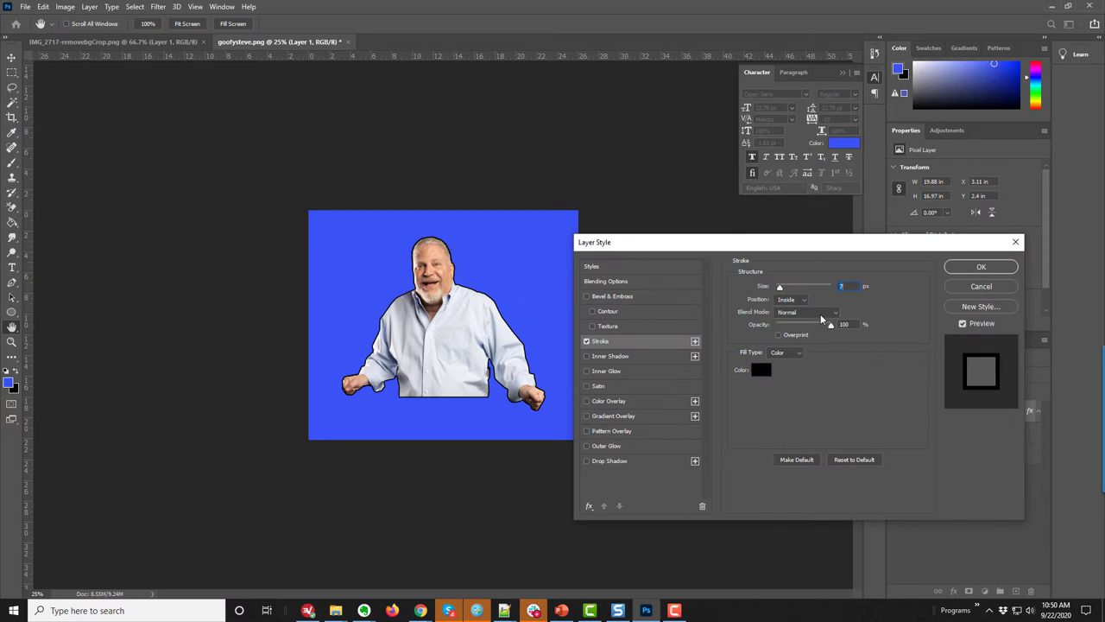
left_click_drag(781, 290, 790, 288)
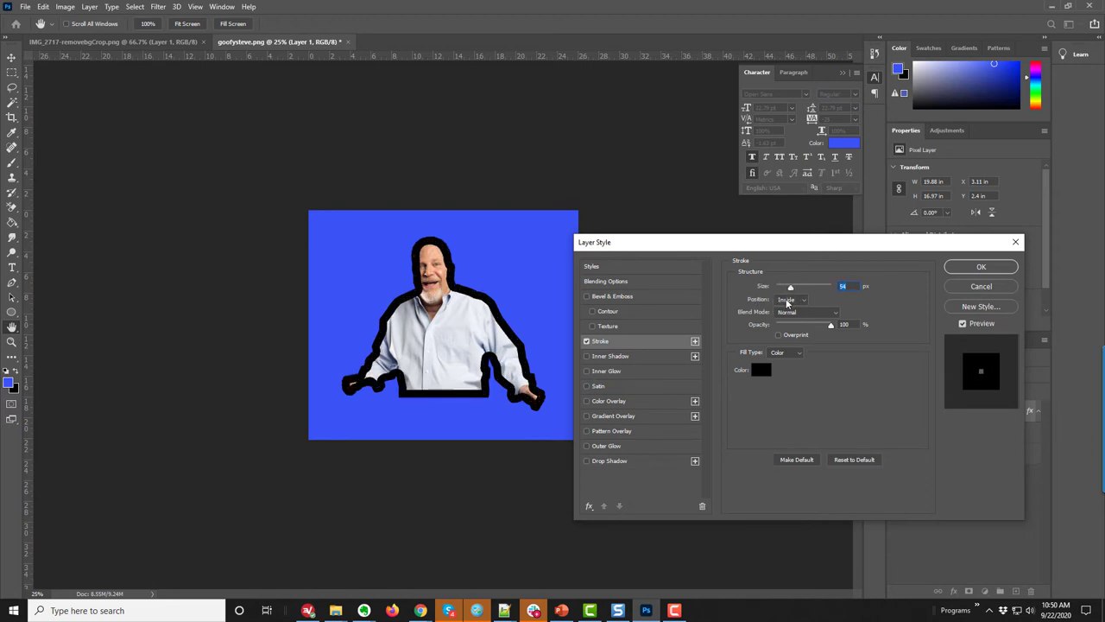
left_click(787, 301)
left_click(786, 307)
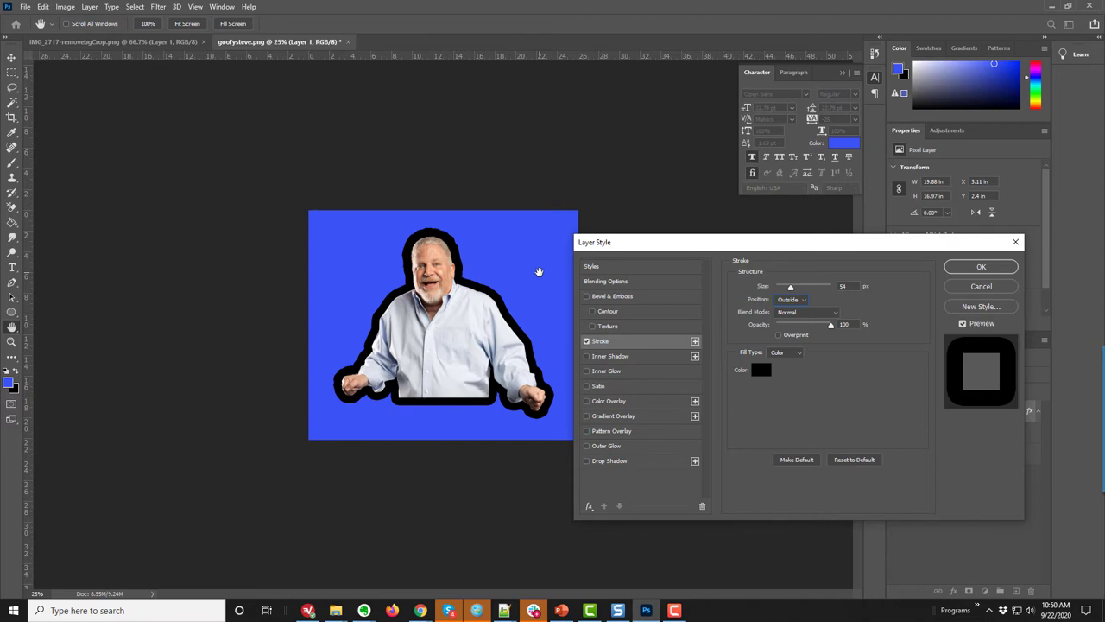
left_click(757, 371)
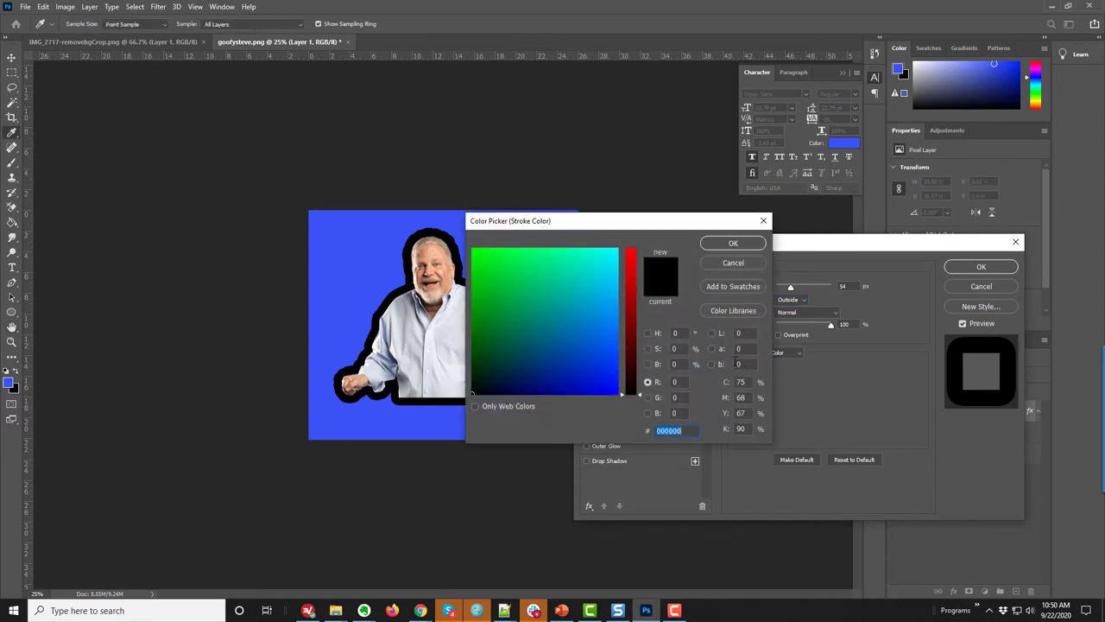
left_click_drag(641, 396, 640, 257)
left_click(479, 252)
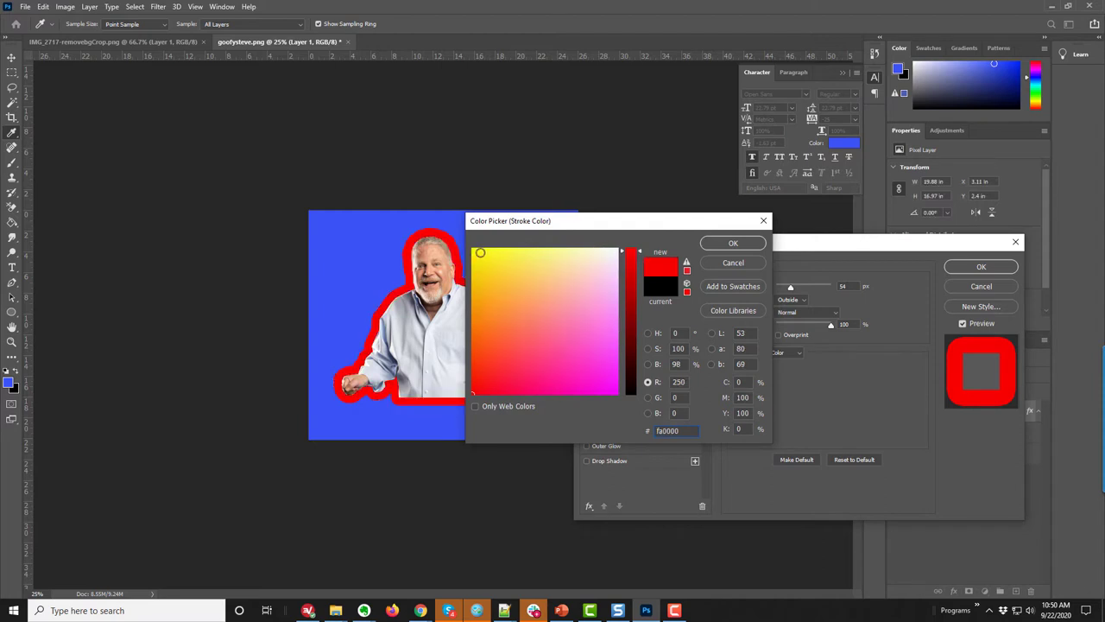
left_click(733, 243)
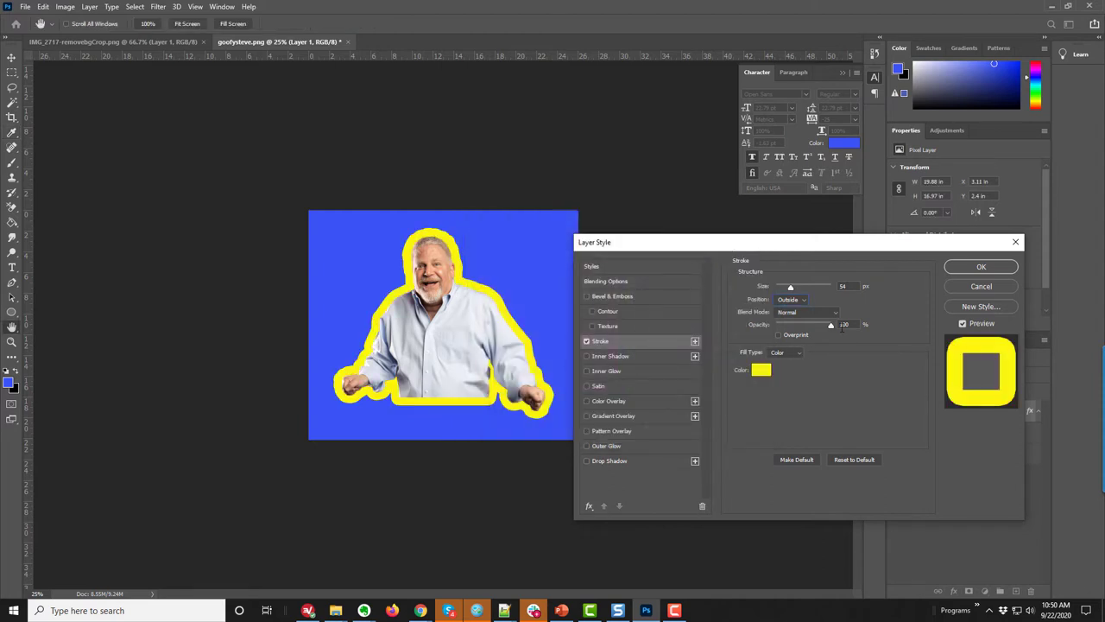
left_click_drag(792, 291, 788, 292)
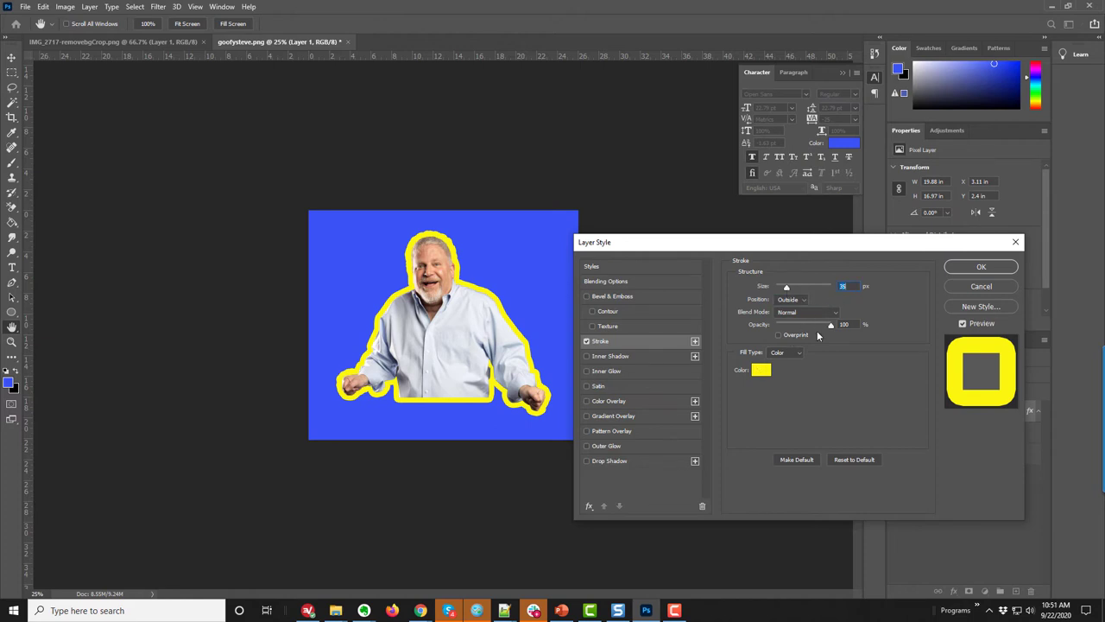
left_click(985, 269)
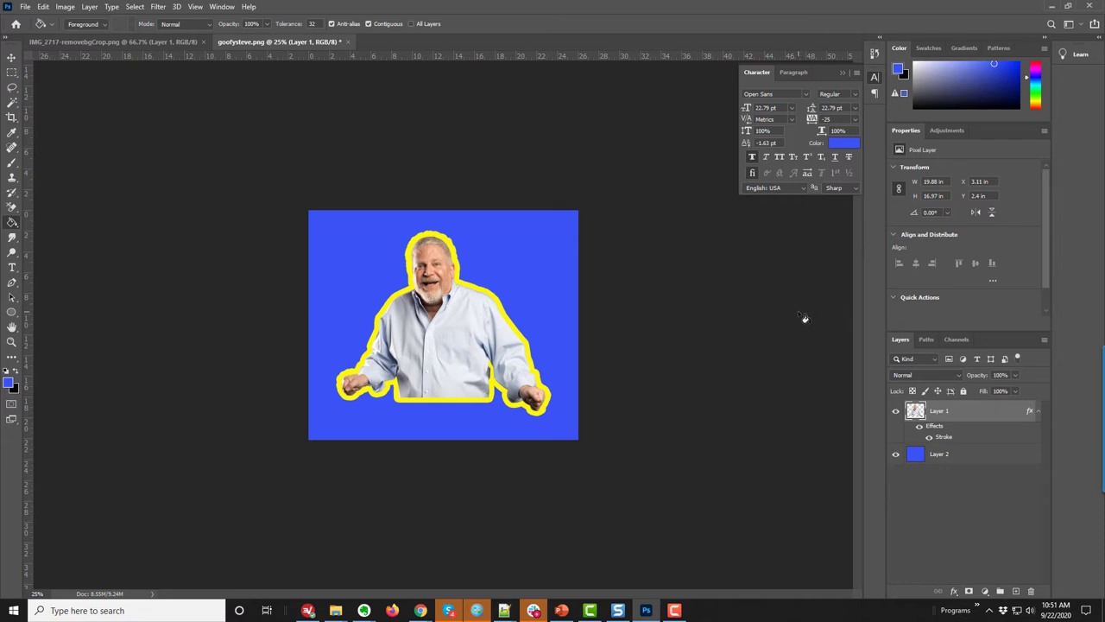
Step: Duplicate Layer 1 as 'Layer 1 copy', hide the copy, and reselect Layer 1
right_click(941, 412)
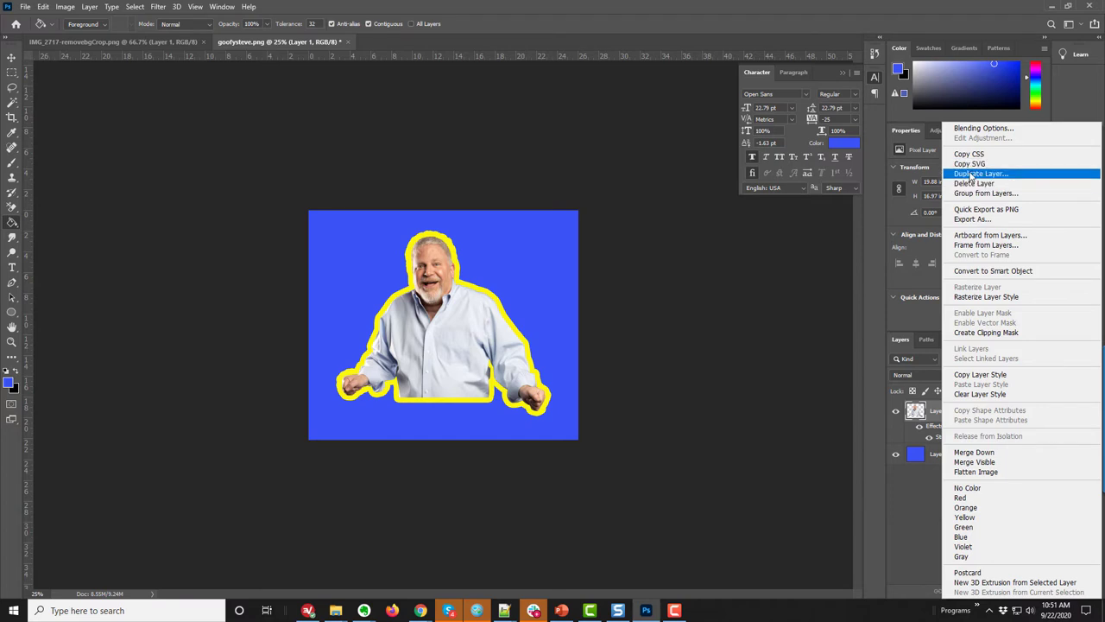
left_click(979, 173)
left_click(647, 170)
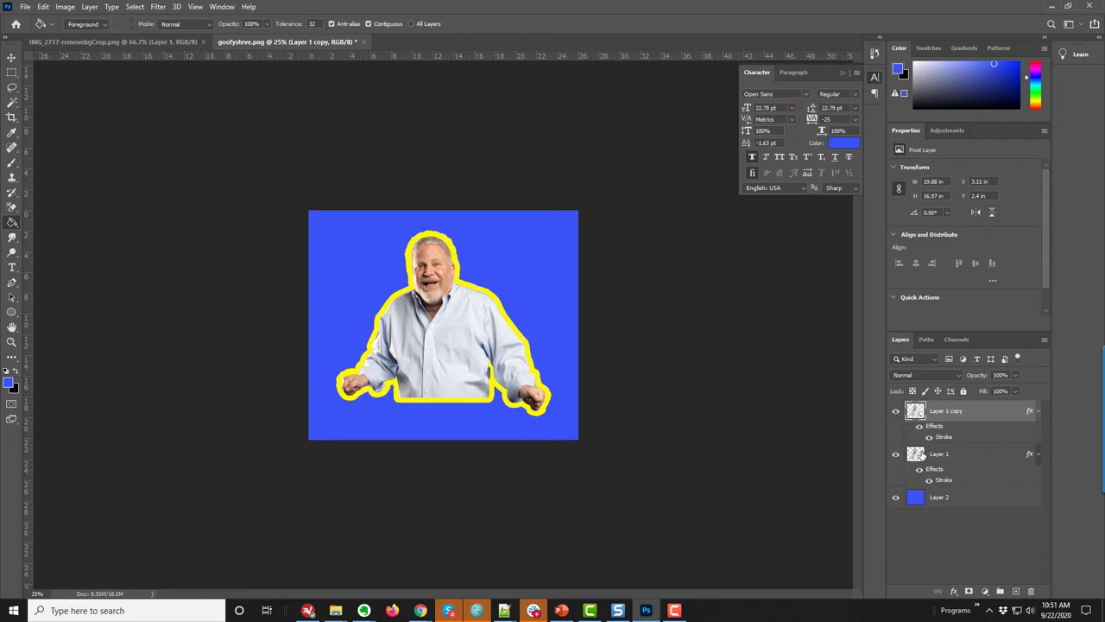
left_click(896, 413)
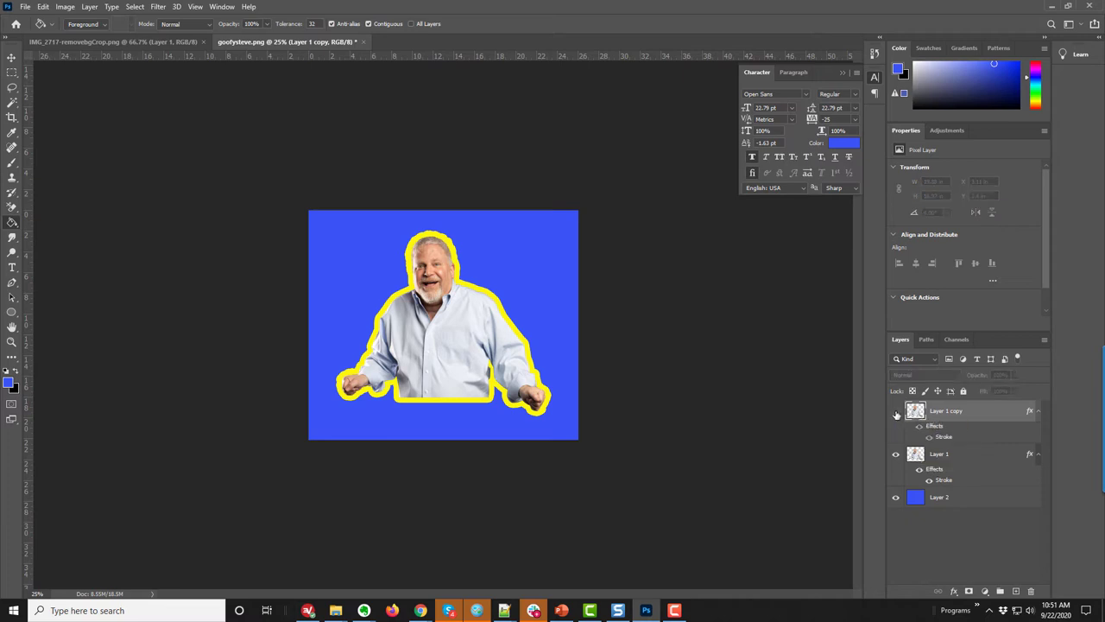
left_click(939, 457)
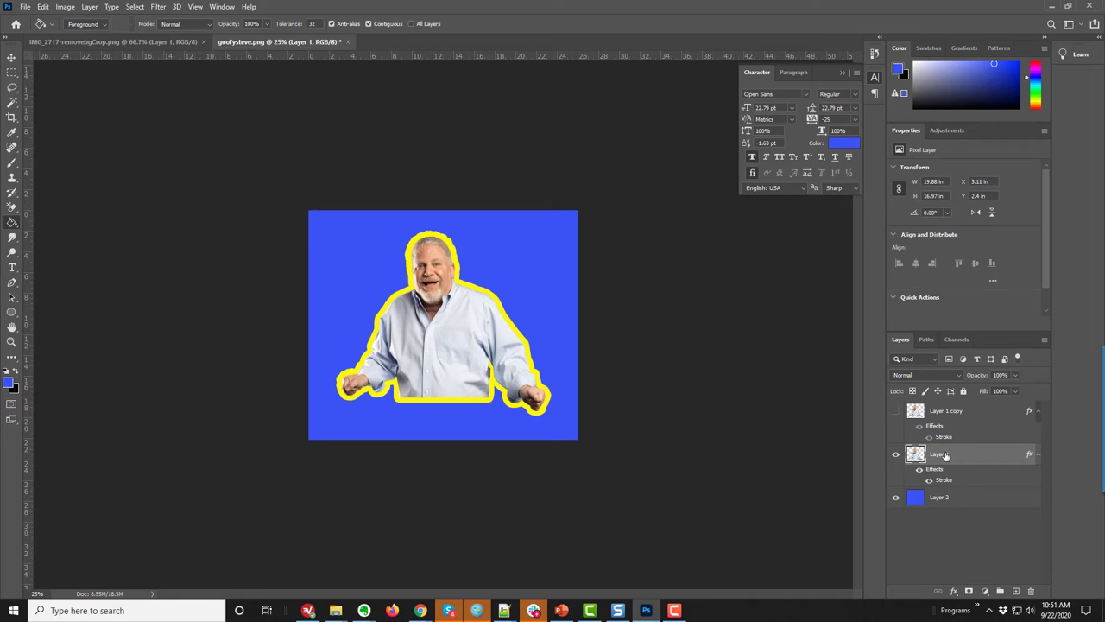
Step: Try merging Layer 1 down with Ctrl+E twice, undoing each merge
right_click(944, 456)
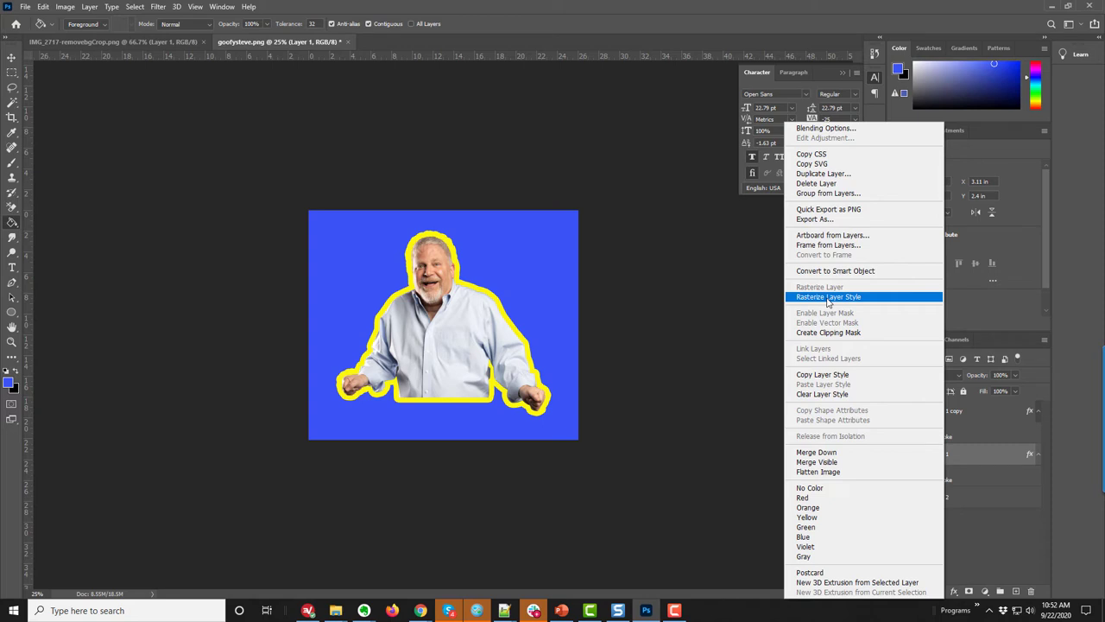
left_click(971, 450)
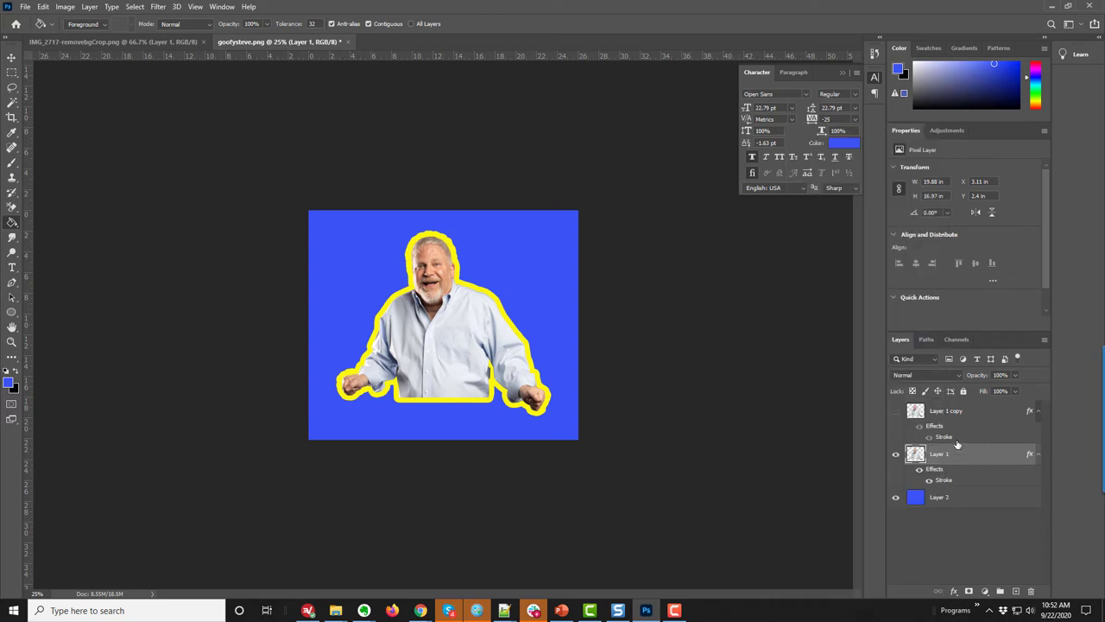
key("ctrl+e")
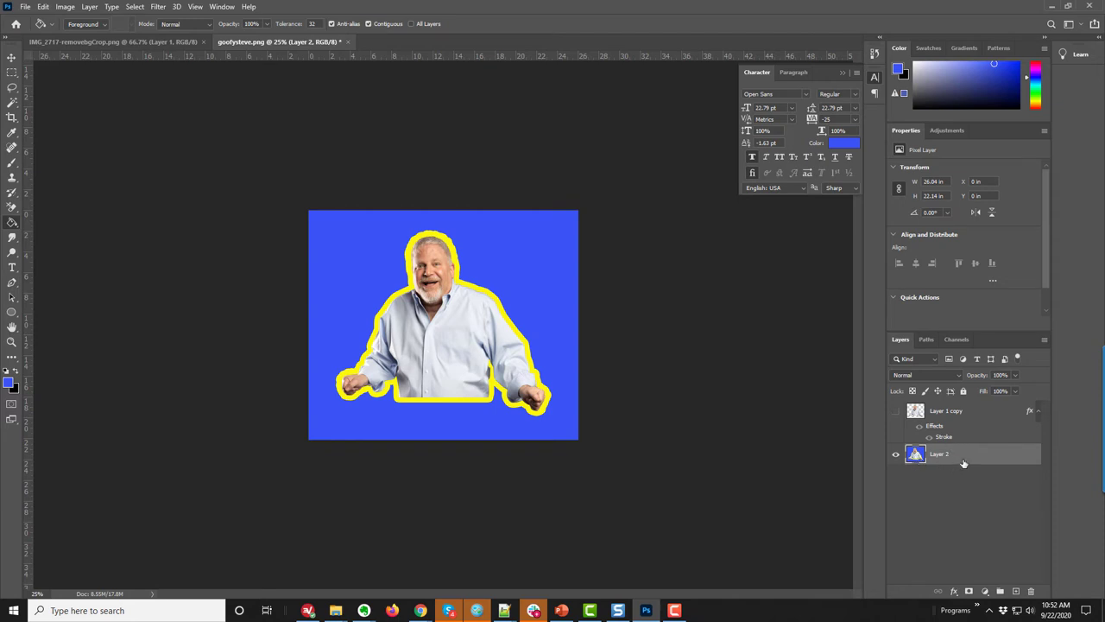
key("ctrl+z")
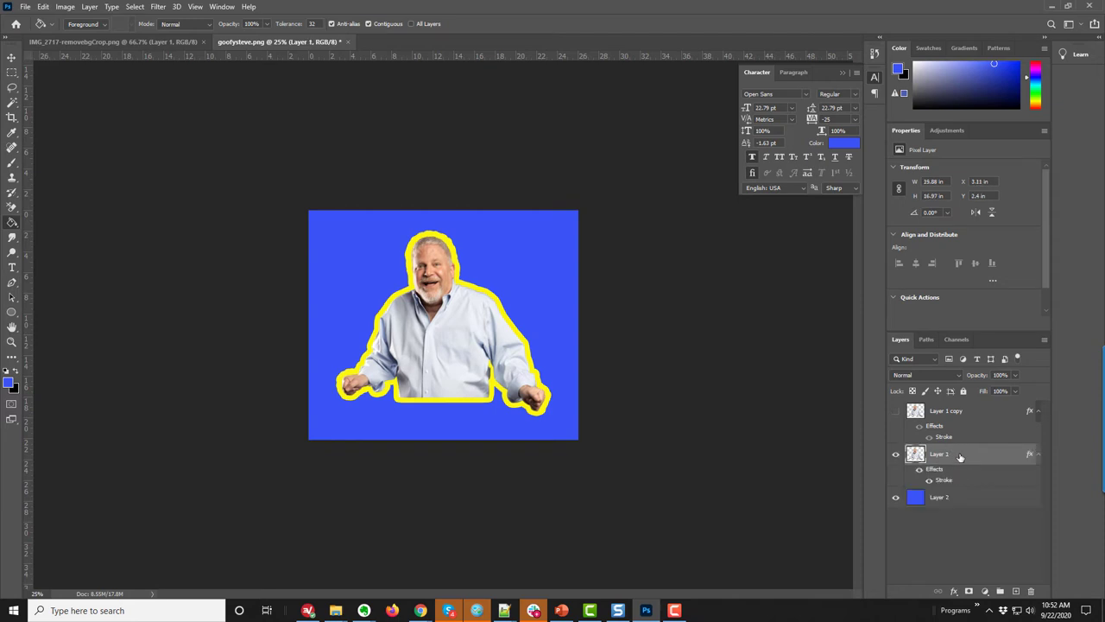
key("ctrl+e")
key("ctrl+z")
Step: Rasterize Layer 1's layer style to bake in the yellow stroke
left_click(953, 499)
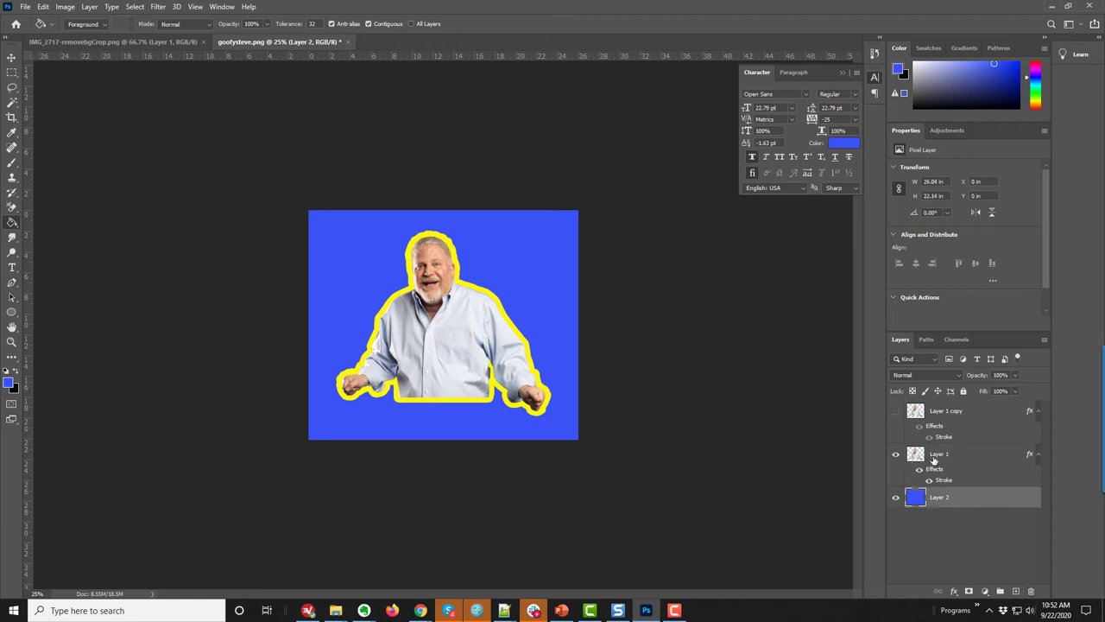
left_click(935, 457)
right_click(935, 458)
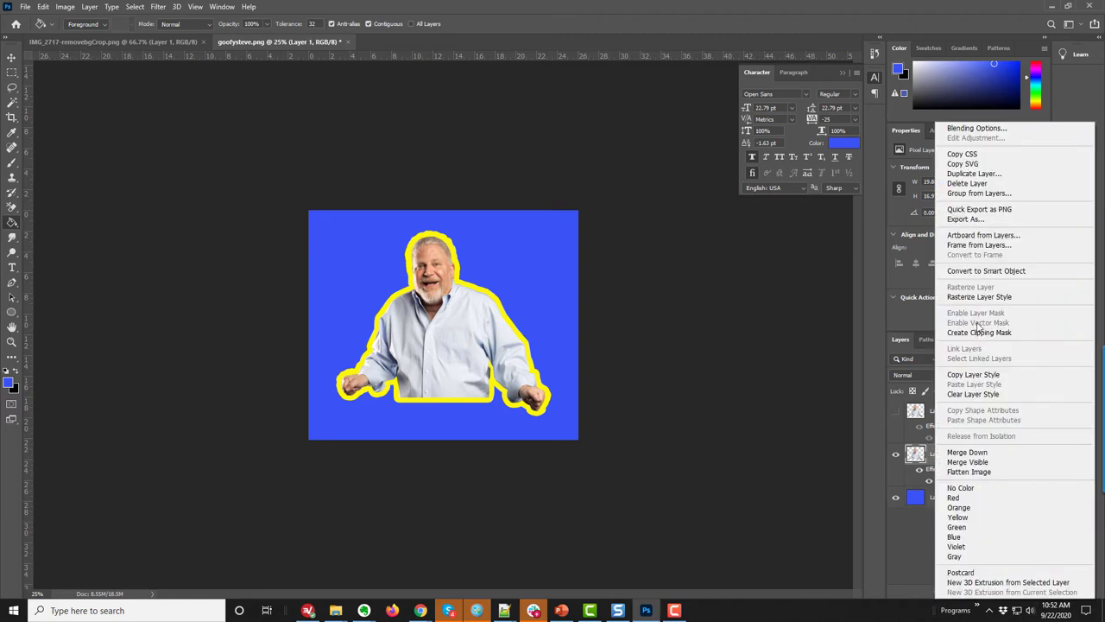
left_click(970, 297)
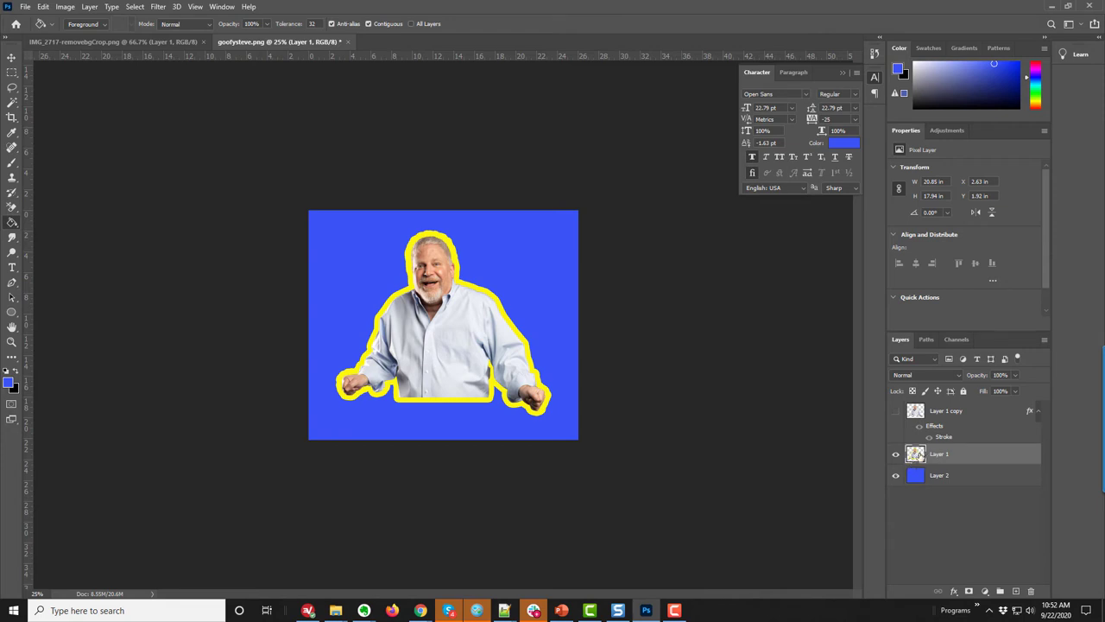
Step: Delete the hidden Layer 1 copy, confirming the prompt
left_click(950, 412)
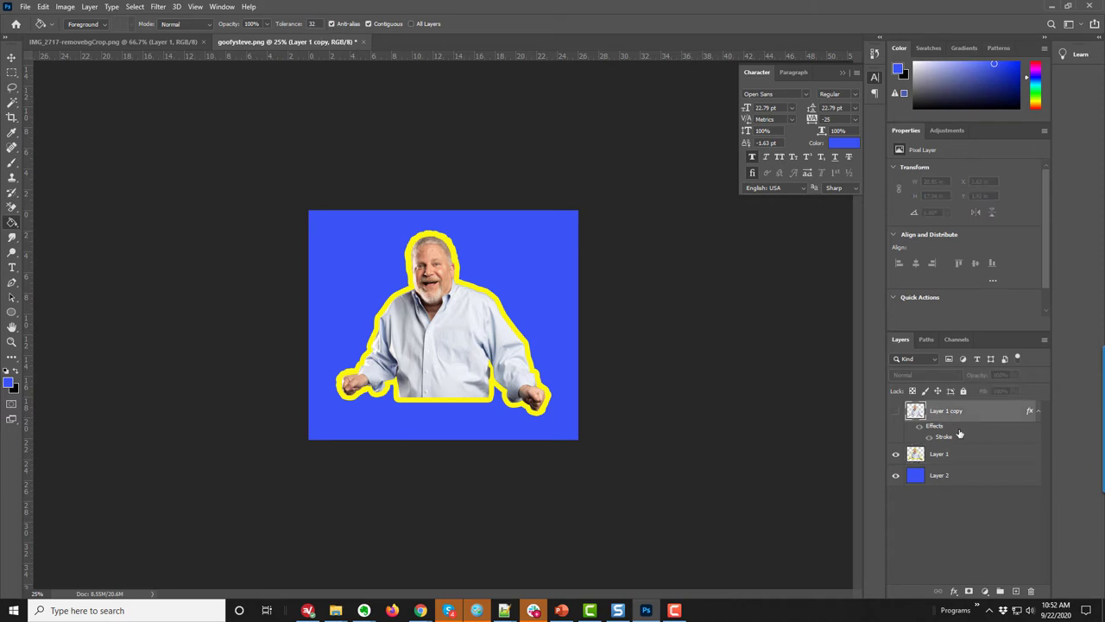
left_click(1029, 590)
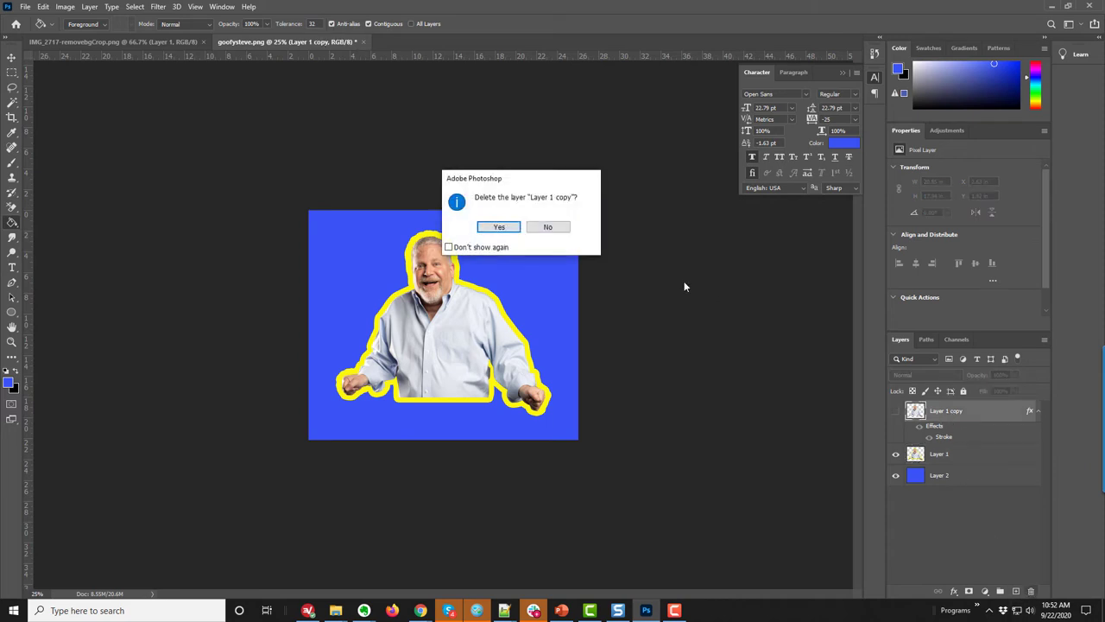
left_click(498, 226)
right_click(948, 415)
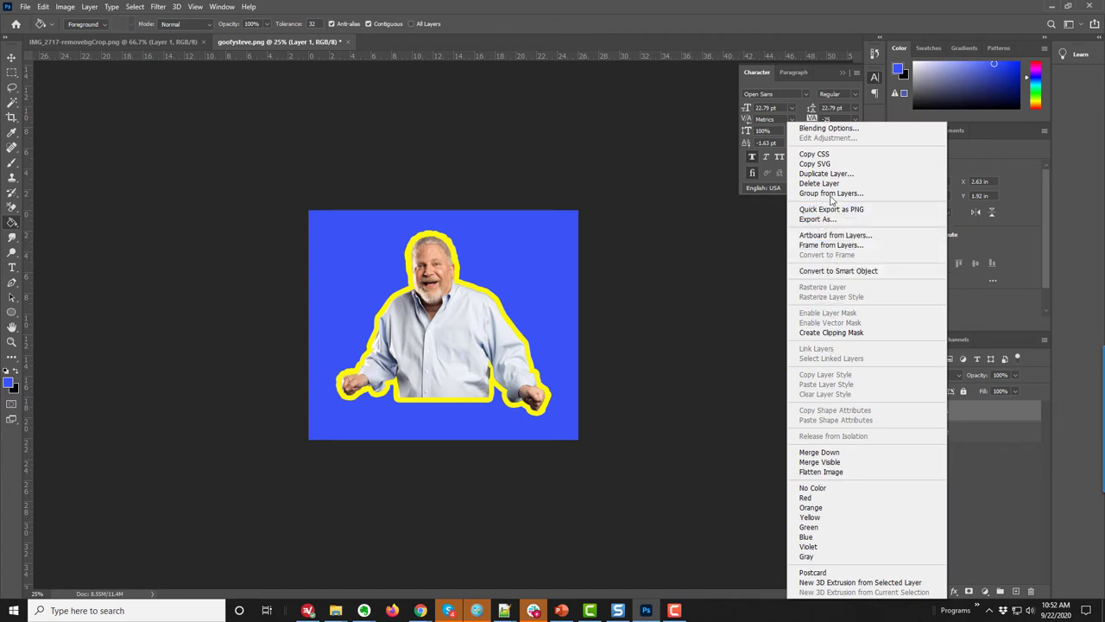
Step: Duplicate Layer 1 into a new Layer 1 copy and hide the original
left_click(832, 176)
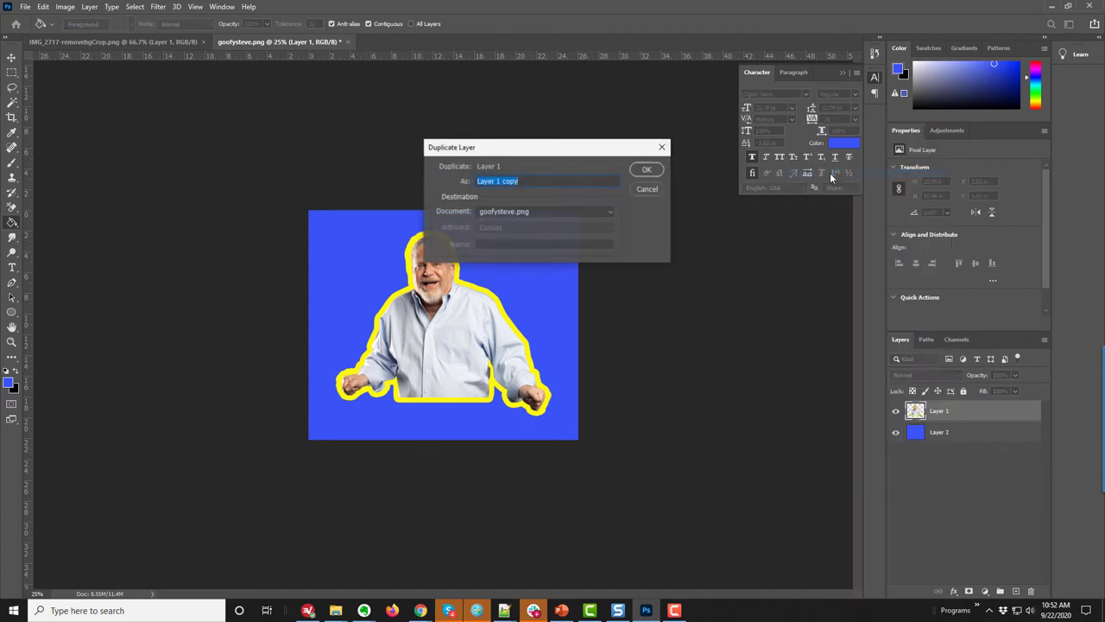
left_click(649, 170)
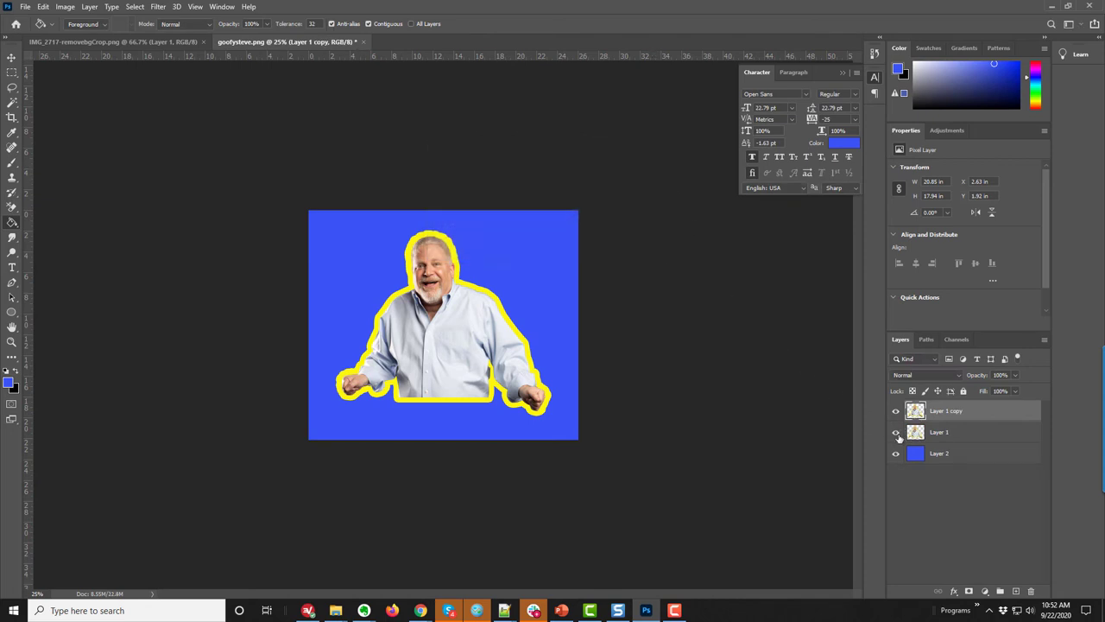
left_click(897, 433)
Step: Add a red 51 px Outside Stroke to Layer 1 copy
left_click(955, 592)
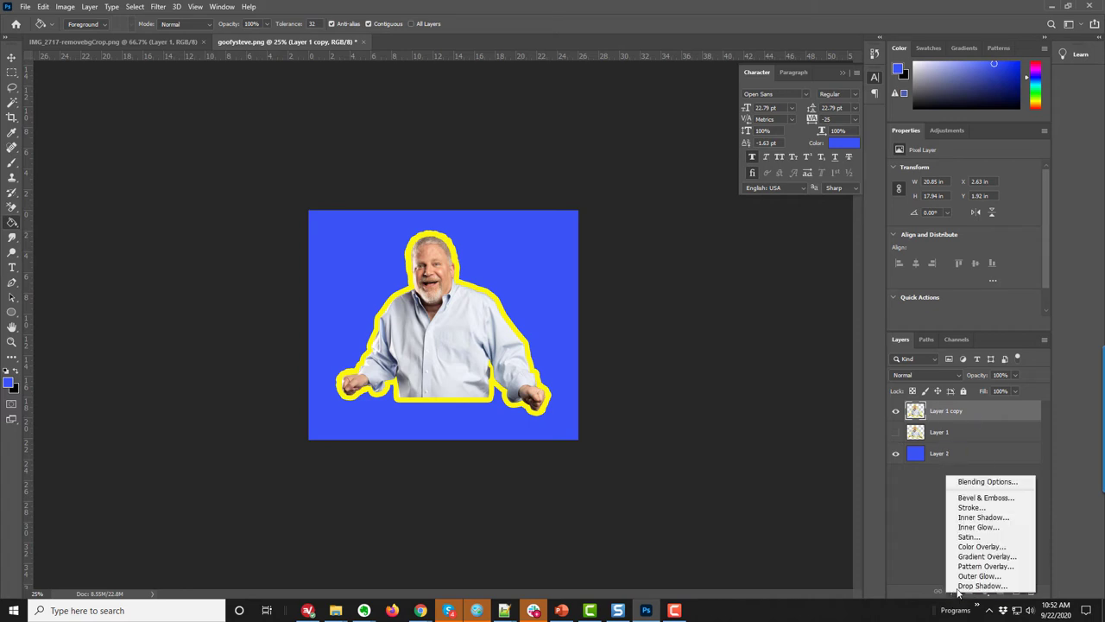
left_click(968, 508)
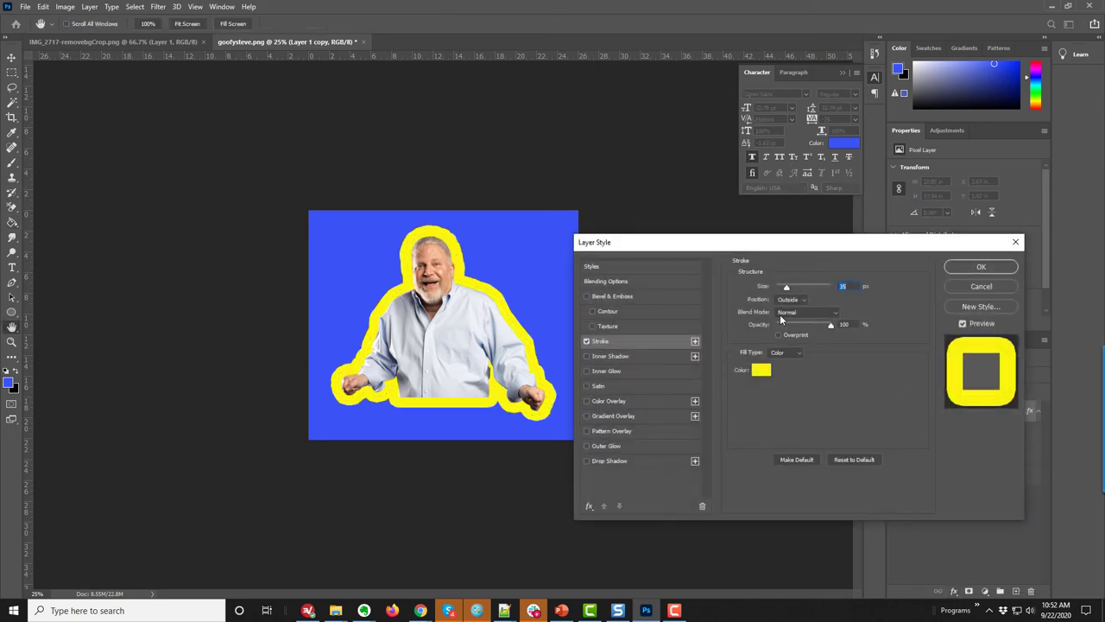
left_click(760, 370)
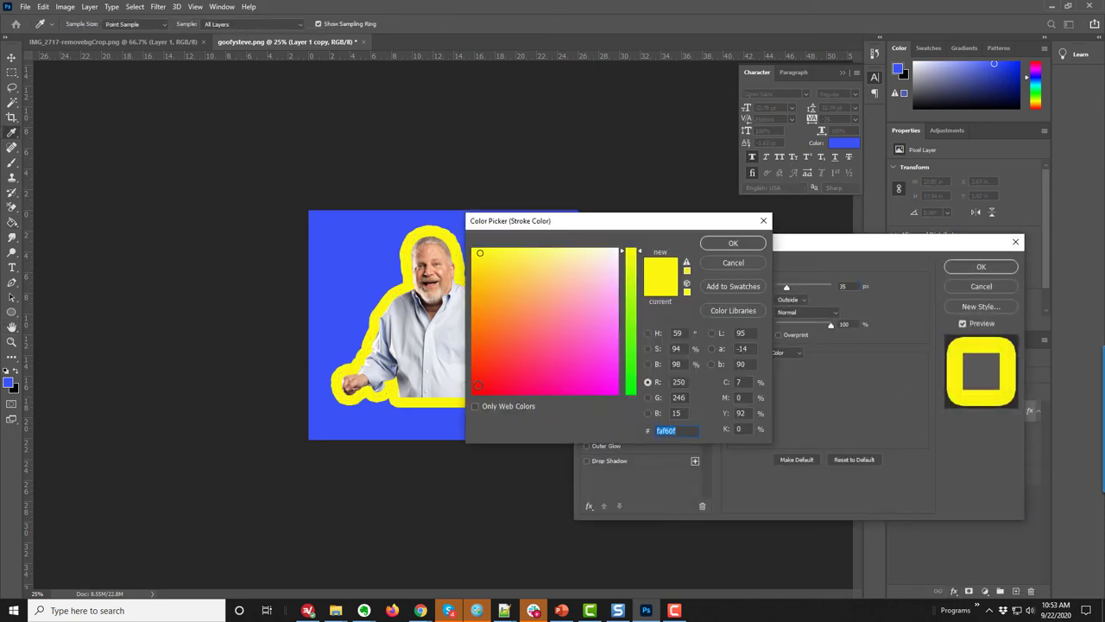
left_click(479, 386)
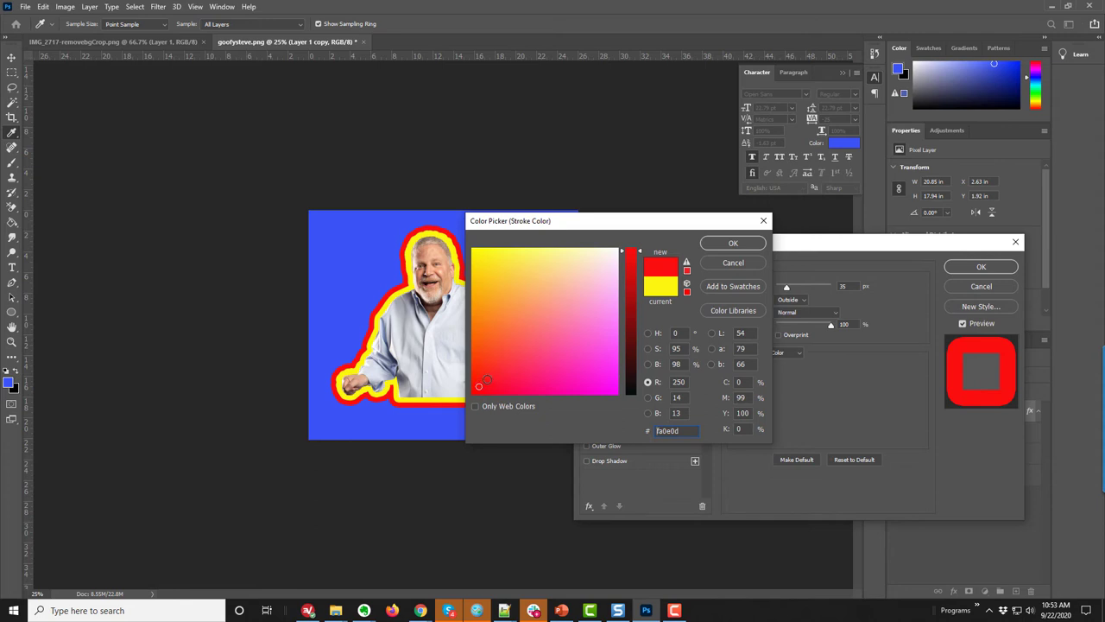
mouse_move(478, 389)
left_mouse_down()
mouse_move(477, 377)
mouse_move(475, 388)
left_mouse_up()
left_click_drag(639, 255, 637, 271)
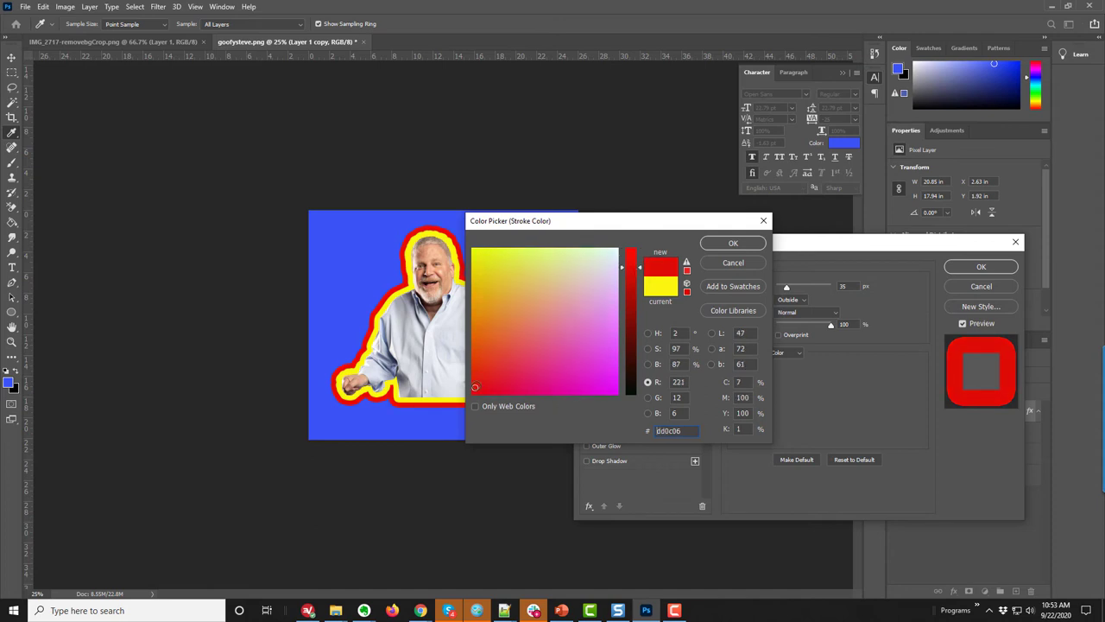
mouse_move(475, 388)
left_mouse_down()
mouse_move(489, 319)
mouse_move(492, 369)
mouse_move(467, 395)
left_mouse_up()
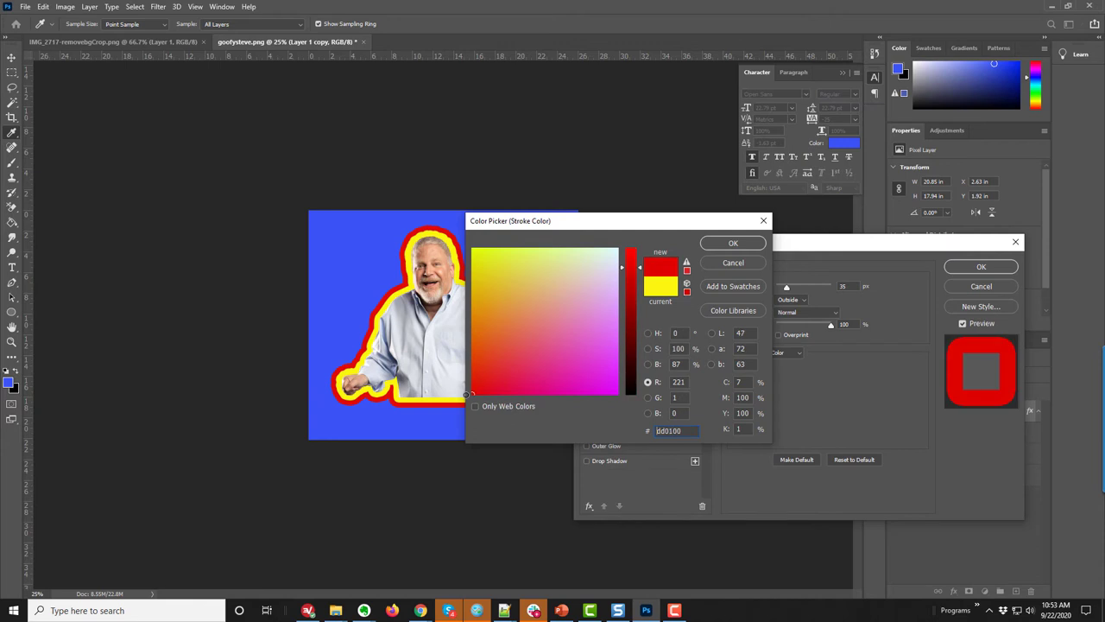
left_click(733, 244)
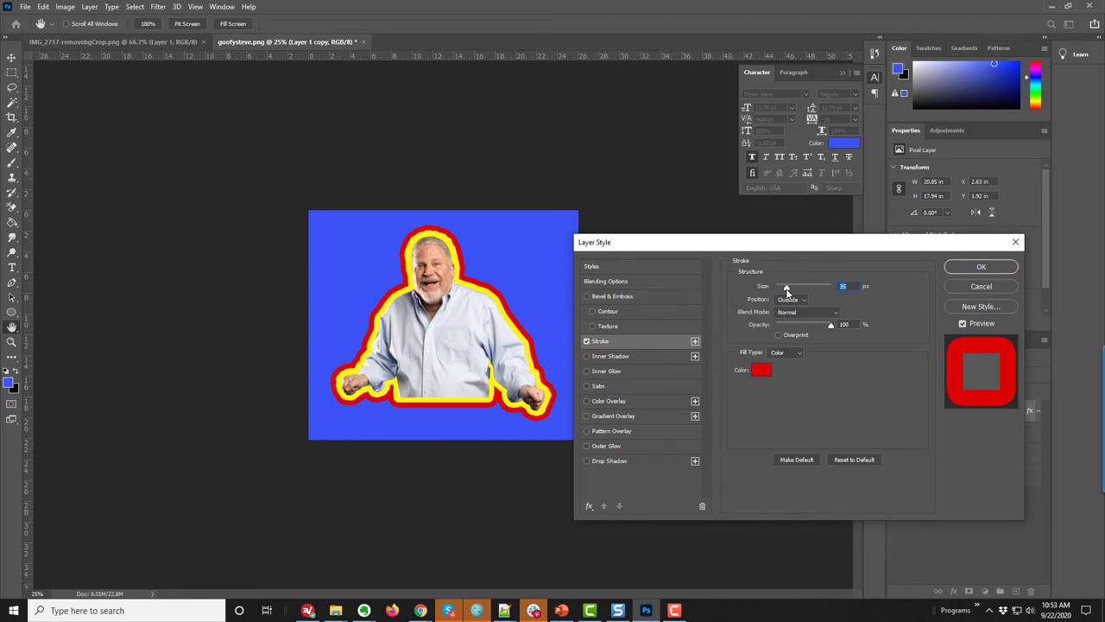
left_click_drag(786, 287, 791, 290)
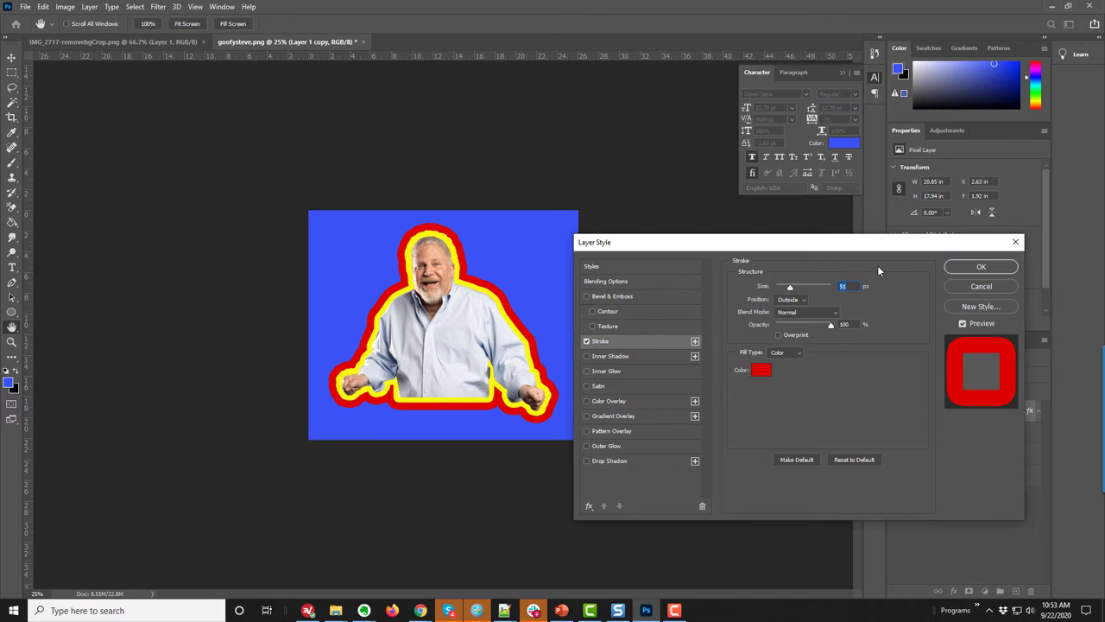
left_click(978, 267)
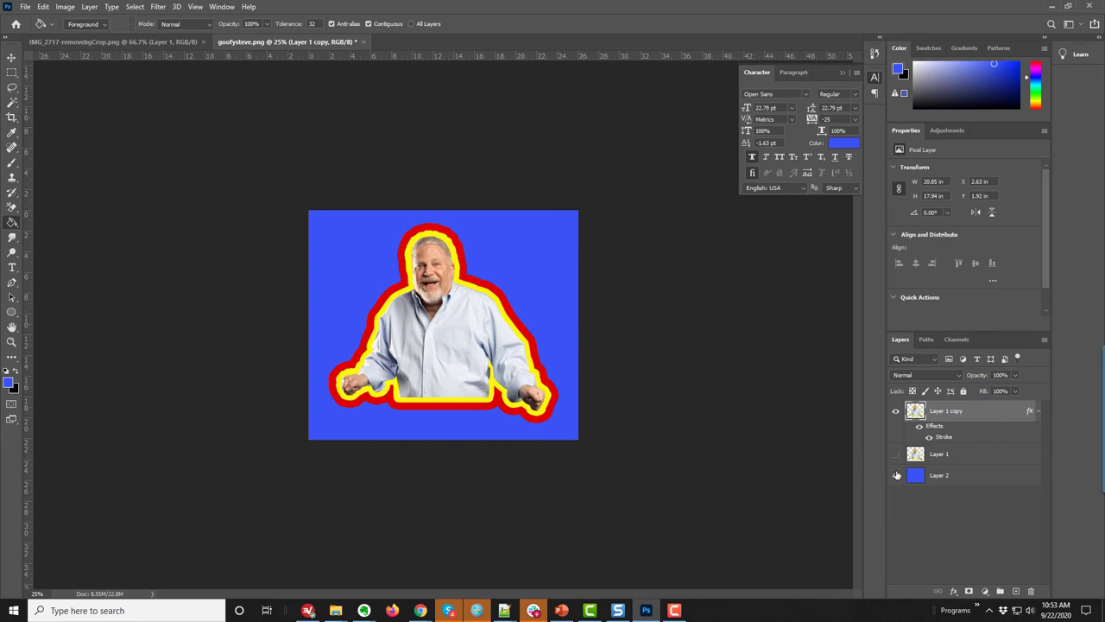
Step: Hide the blue background and Quick Export the outlined cutout as goofysteveoutlines PNG
left_click(897, 475)
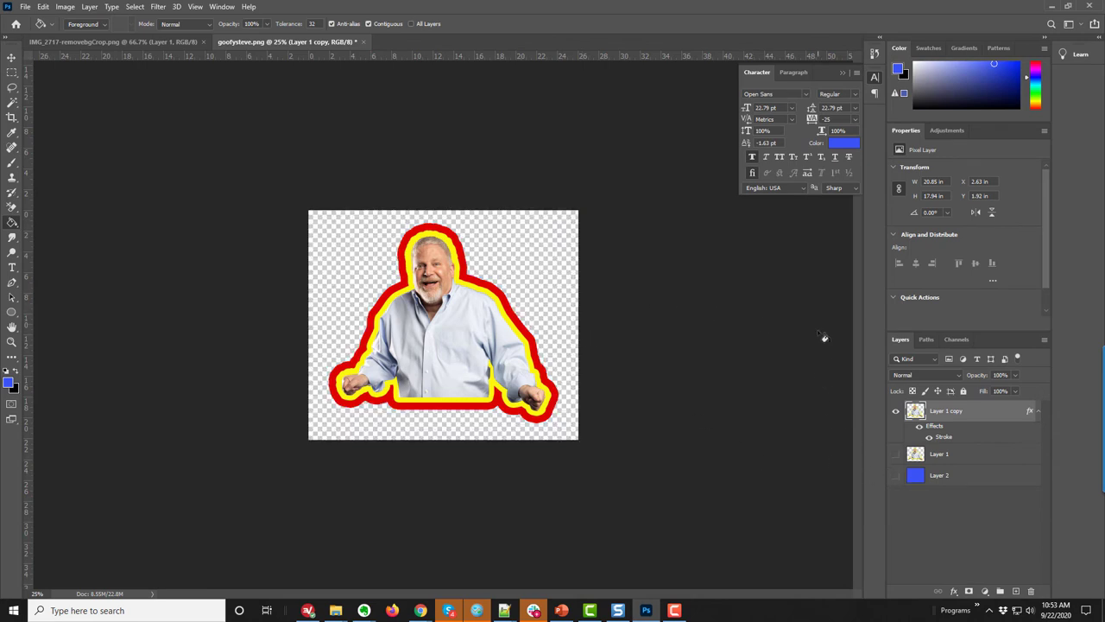
left_click(25, 6)
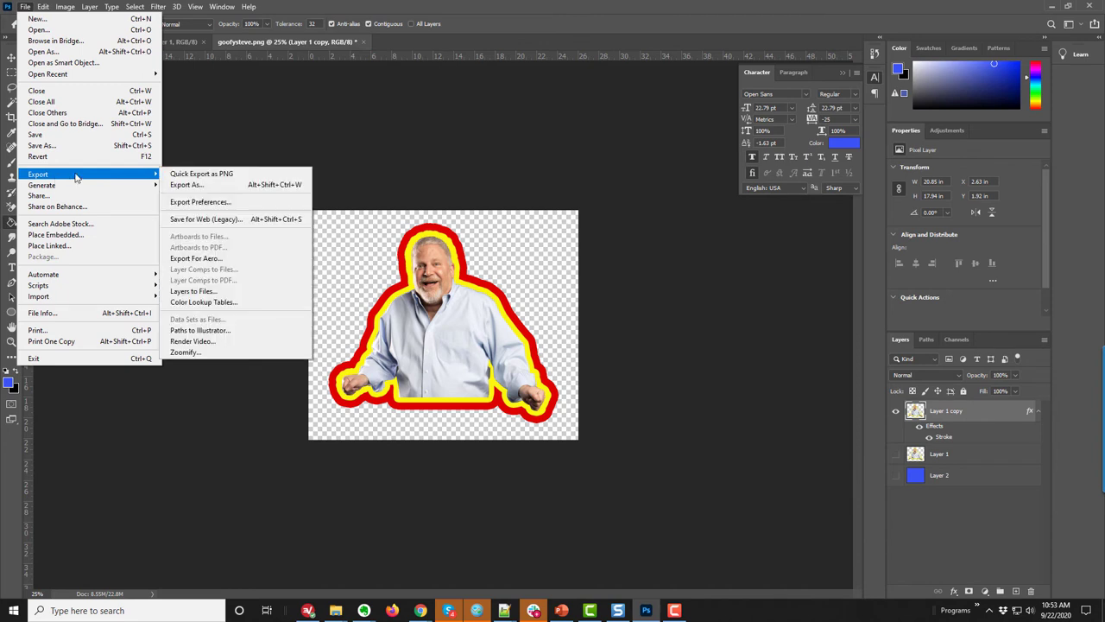
mouse_move(38, 173)
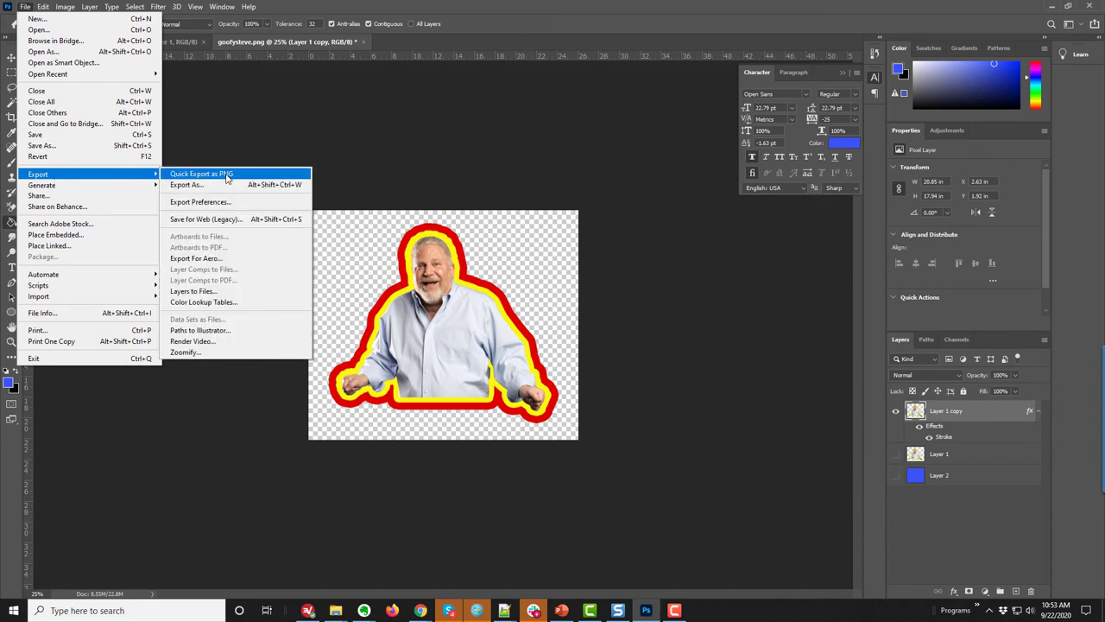
left_click(227, 175)
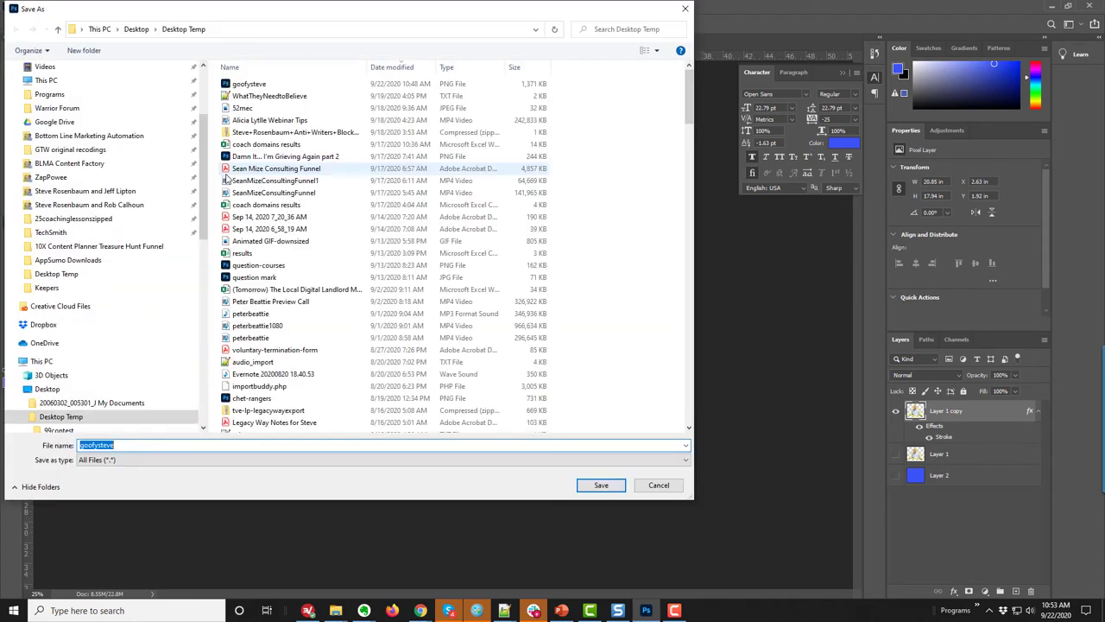
left_click(247, 84)
double_click(177, 446)
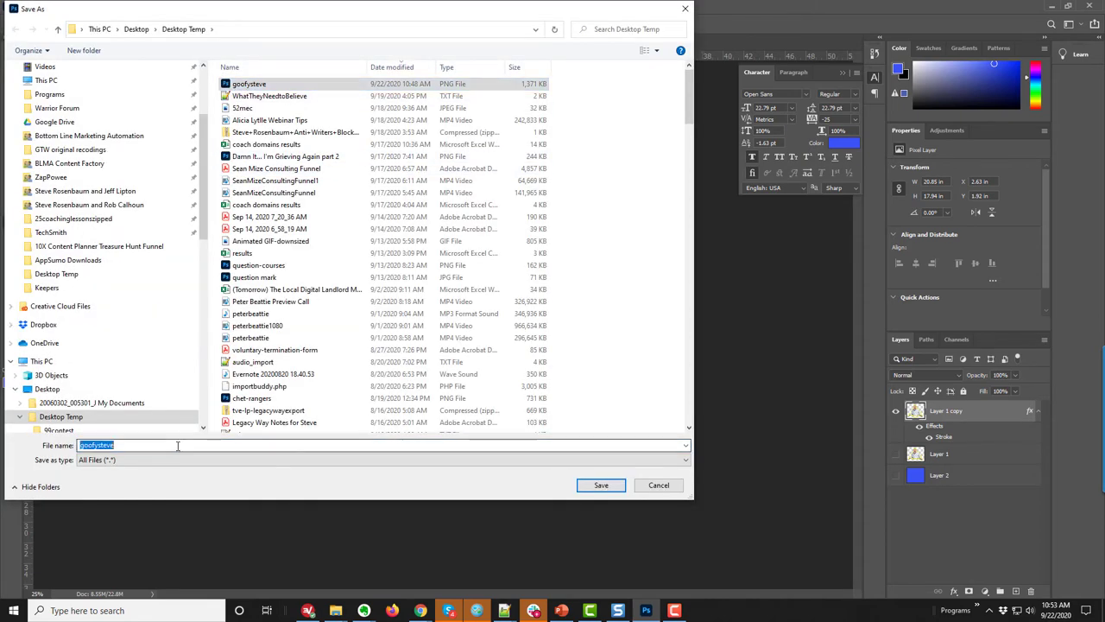
left_click(176, 446)
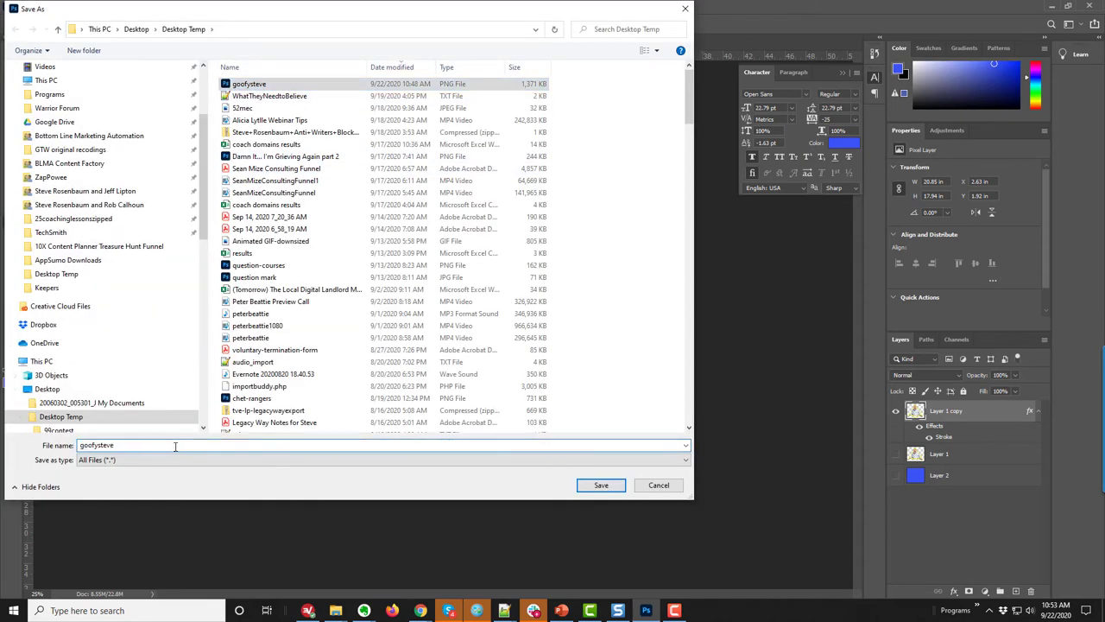
type("c")
key("Return")
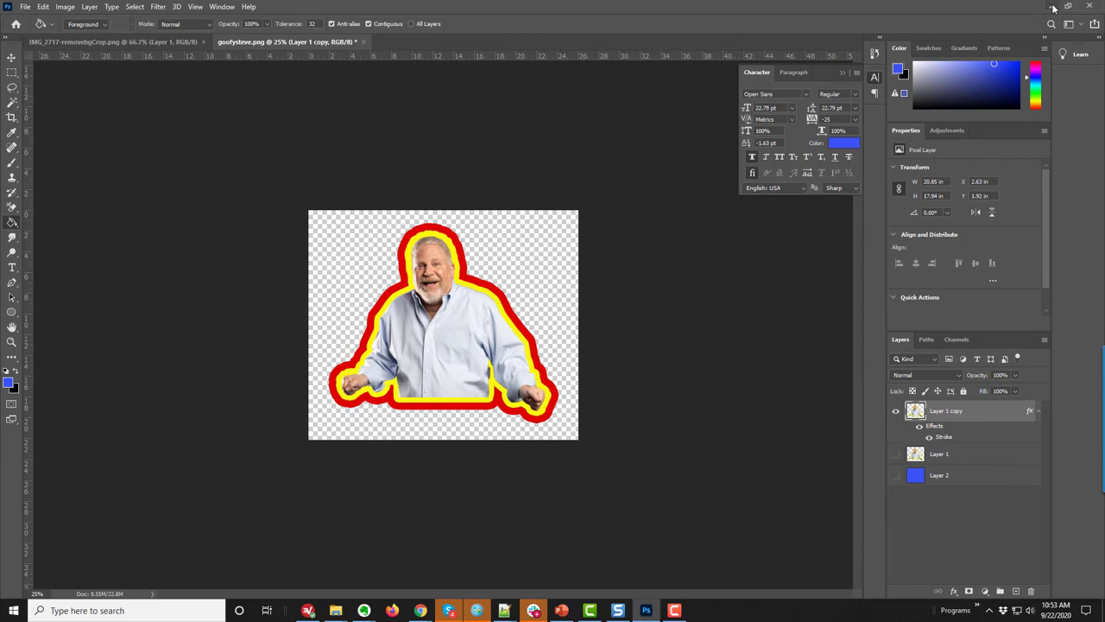
left_click(1052, 6)
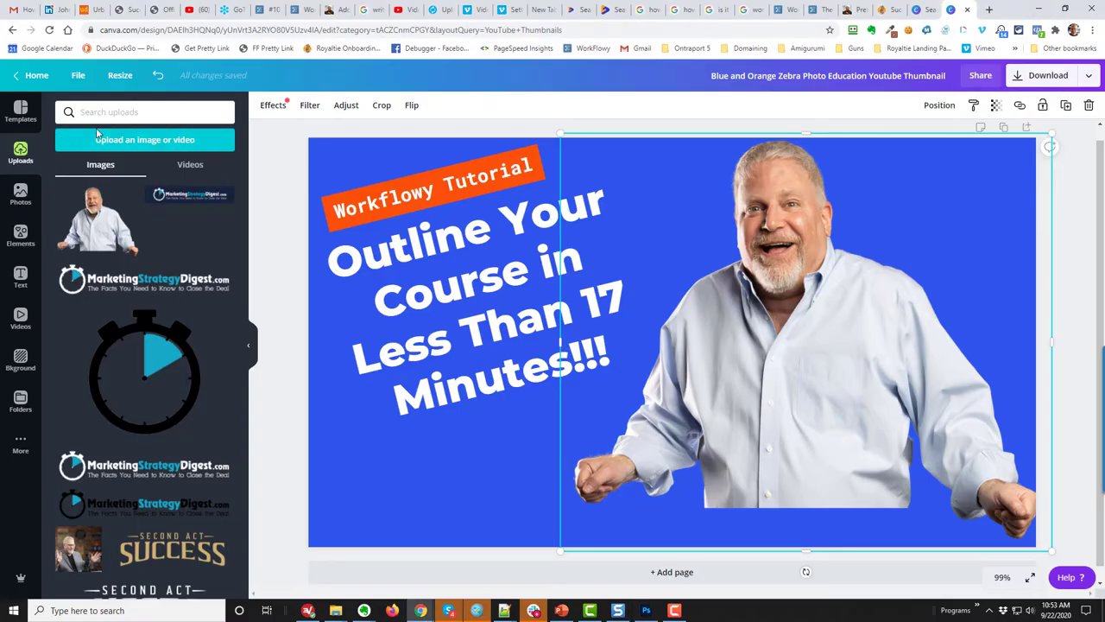
Step: Upload goofysteveoutlines from this computer into Canva's Uploads panel
left_click(106, 143)
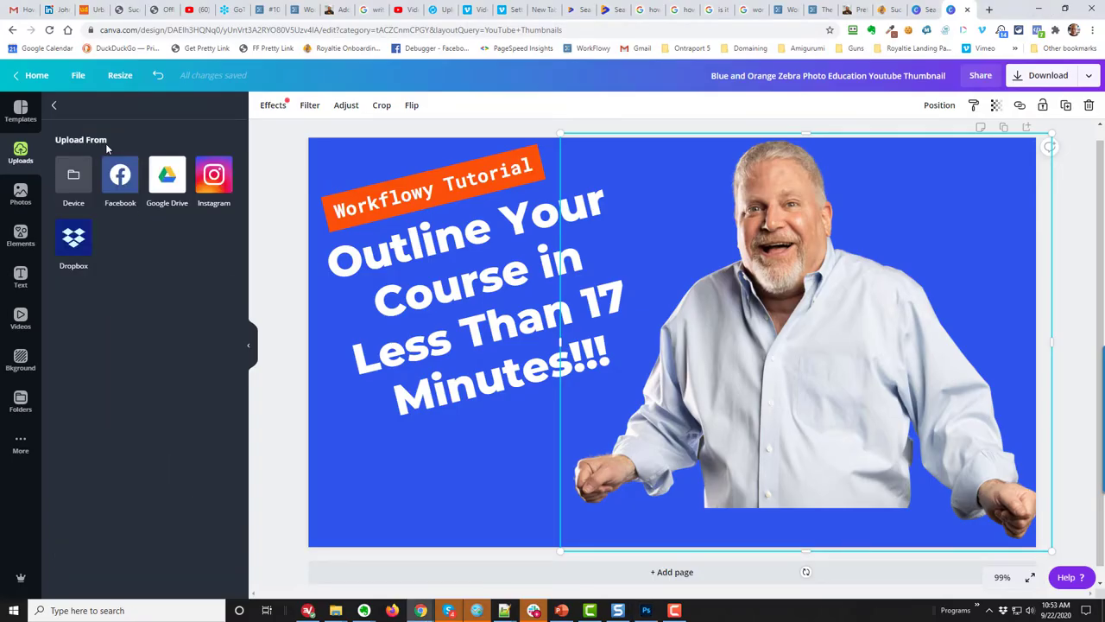
left_click(77, 178)
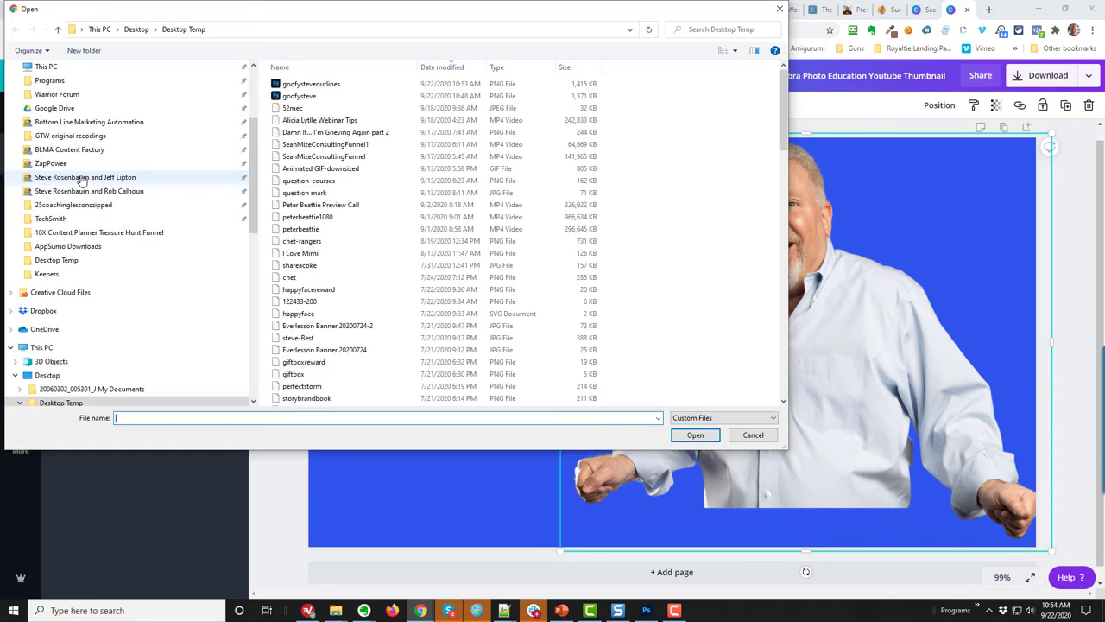
double_click(291, 89)
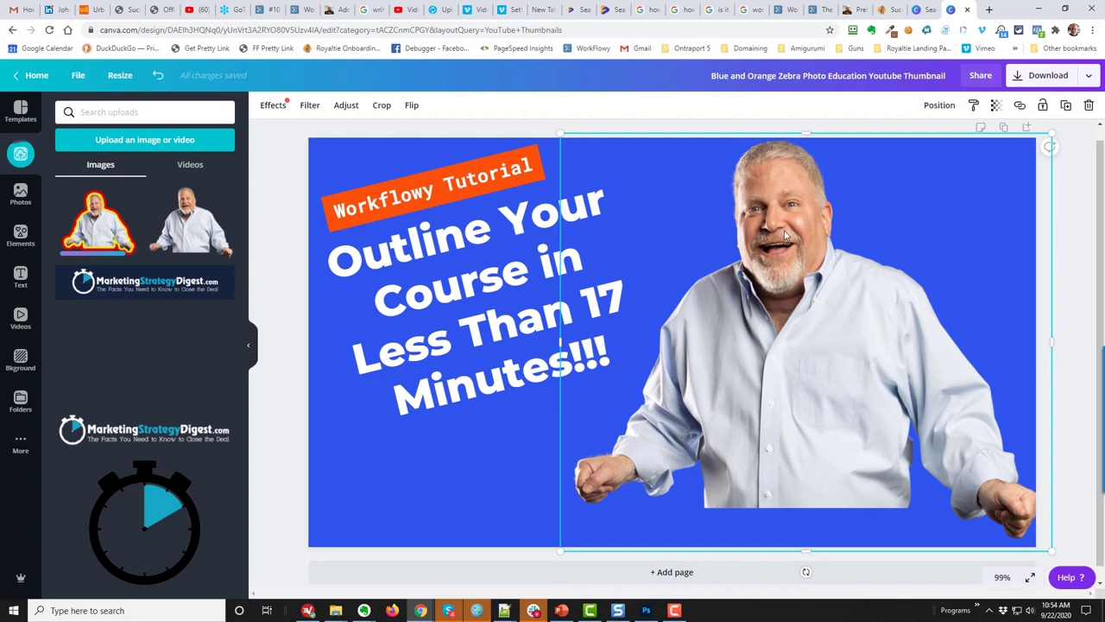
mouse_move(98, 221)
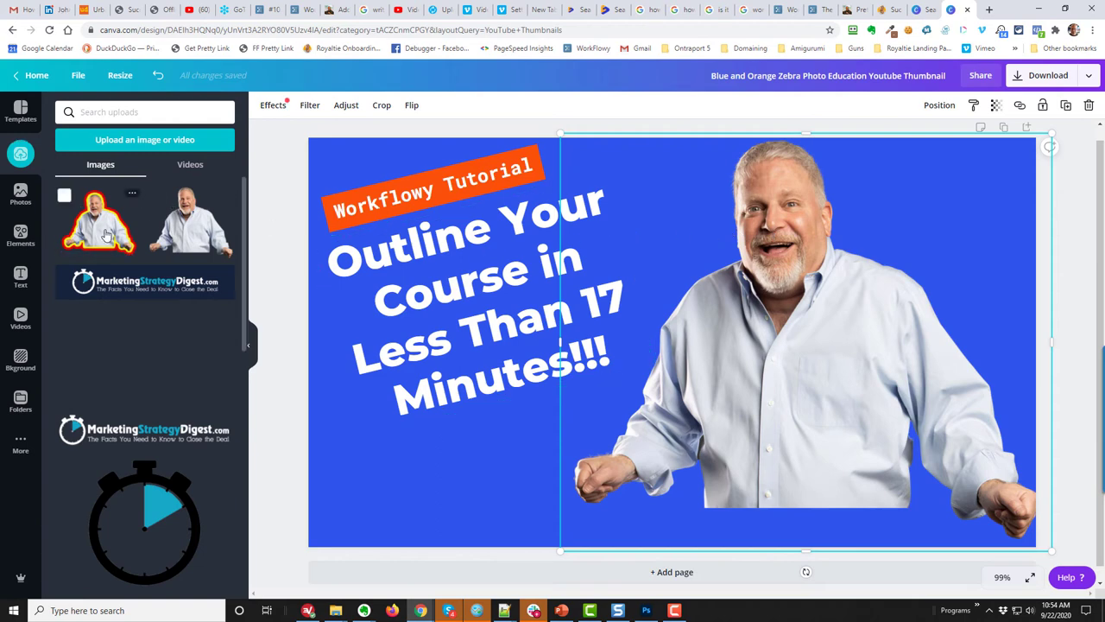
Step: Drop the outlined cutout onto the thumbnail and delete the old plain photo
left_click(105, 234)
left_click_drag(686, 399, 536, 411)
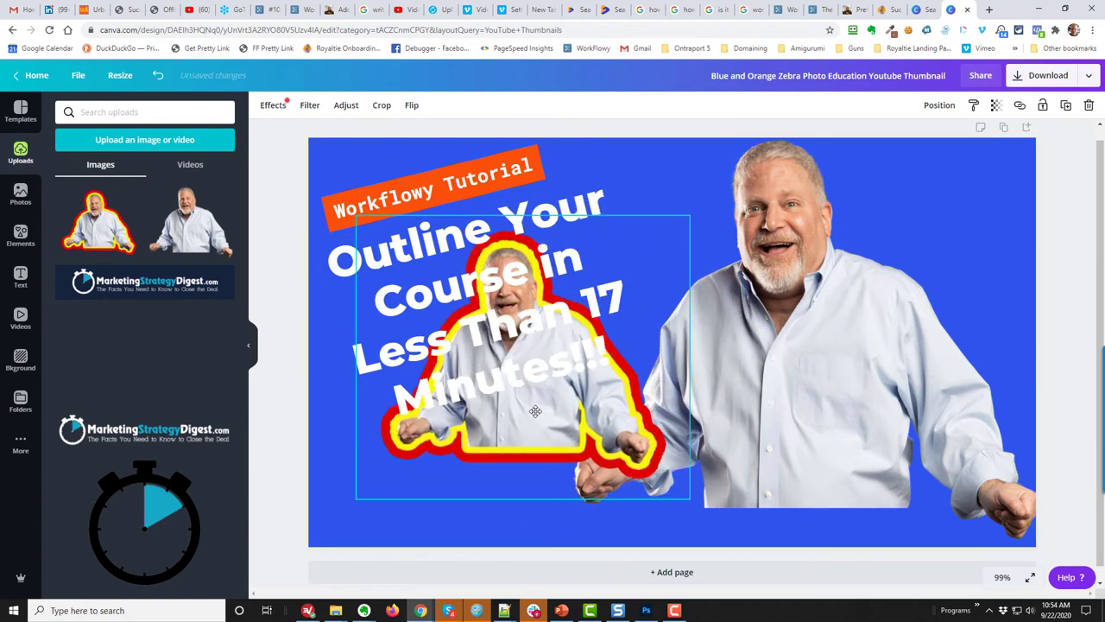
left_click(605, 405)
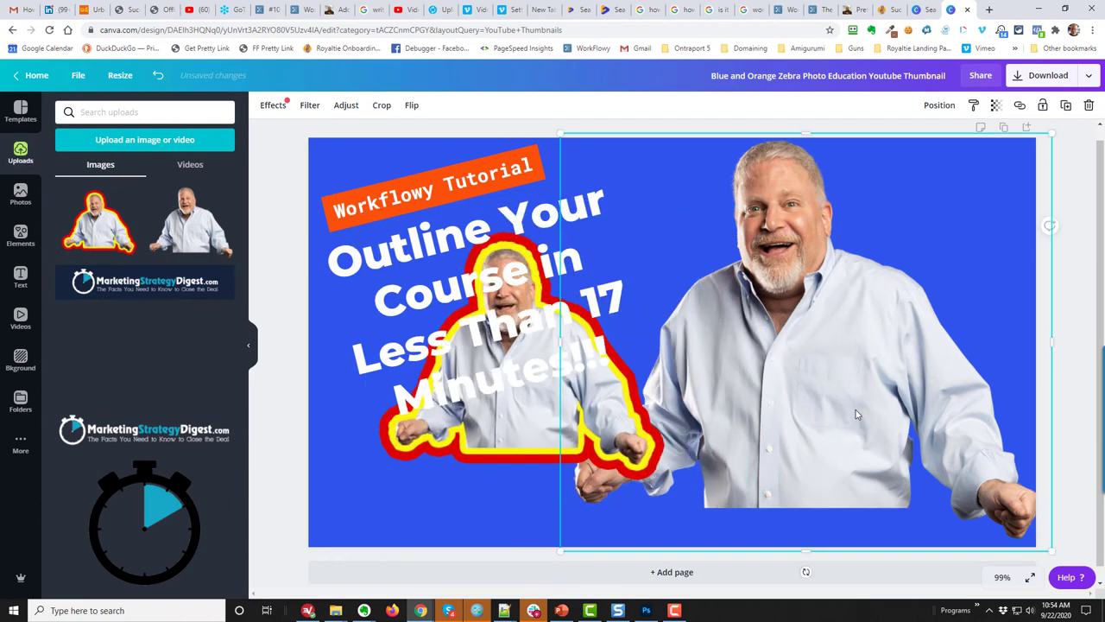
left_click(1088, 106)
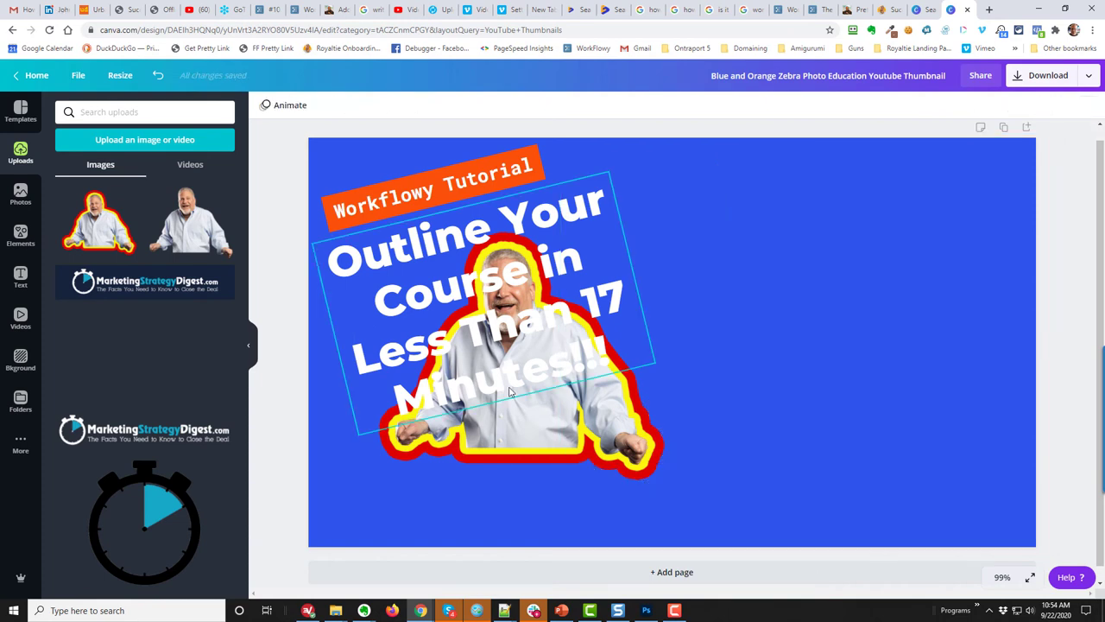
Step: Enlarge the outlined cutout and position it filling the thumbnail's right side
left_click(529, 440)
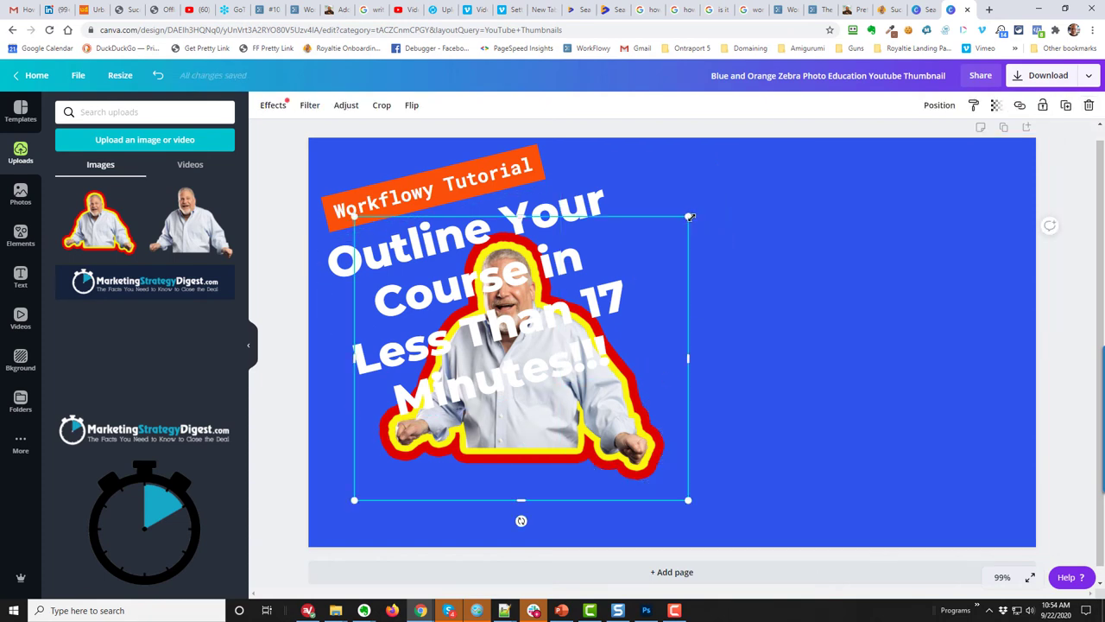
left_click_drag(688, 216, 852, 188)
left_click_drag(689, 339, 933, 399)
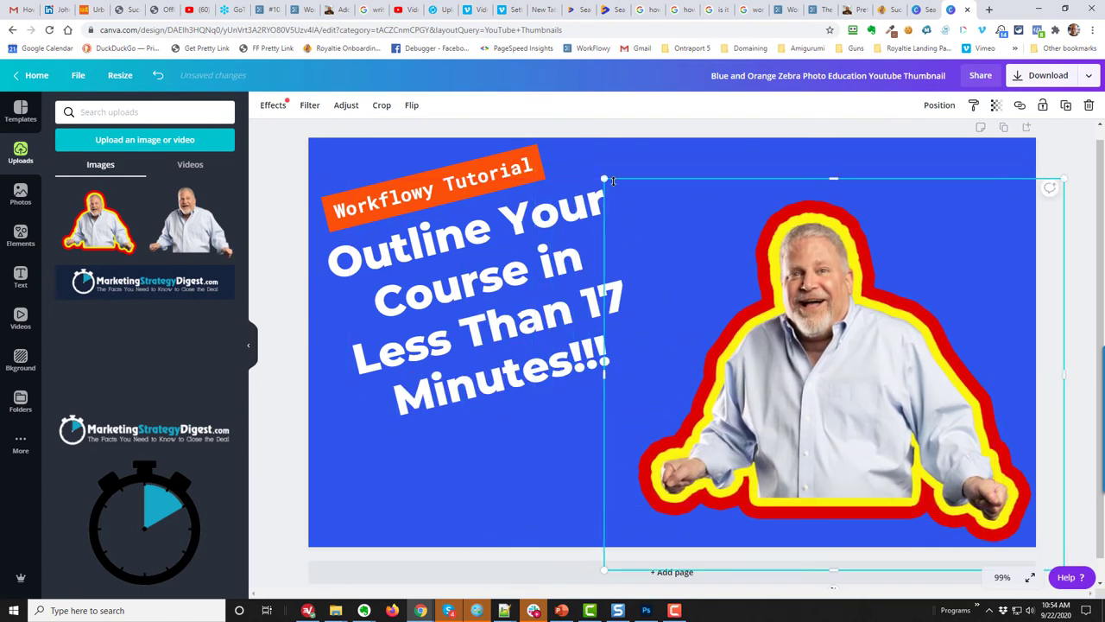
mouse_move(600, 178)
left_mouse_down()
mouse_move(508, 143)
mouse_move(515, 129)
left_mouse_up()
left_click_drag(513, 570, 423, 584)
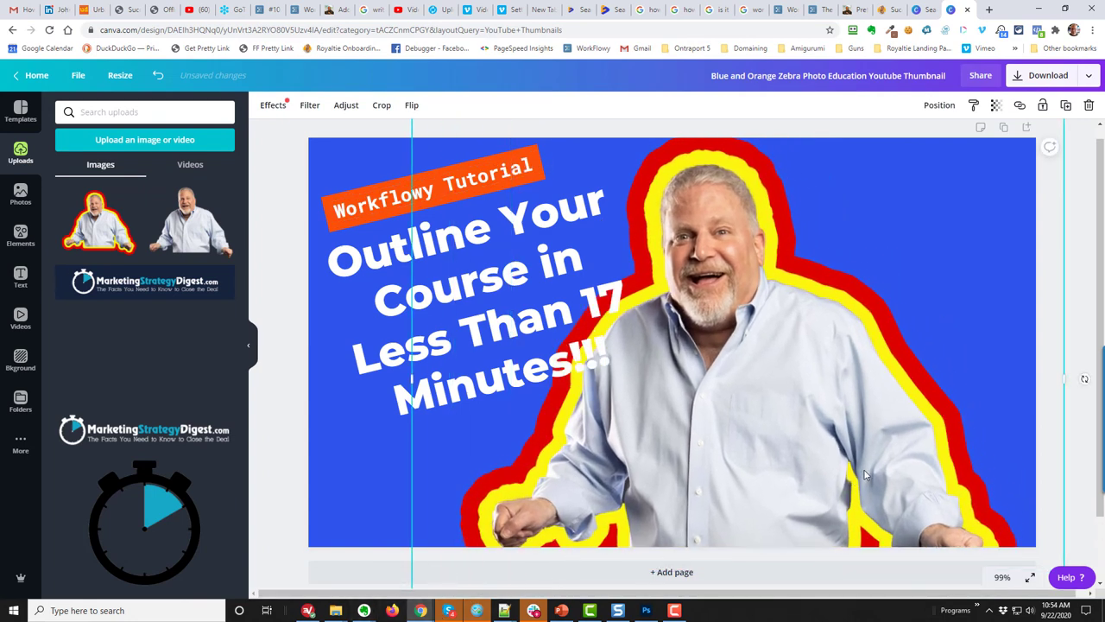
mouse_move(863, 473)
left_mouse_down()
mouse_move(999, 466)
mouse_move(941, 477)
mouse_move(903, 428)
mouse_move(938, 457)
left_mouse_up()
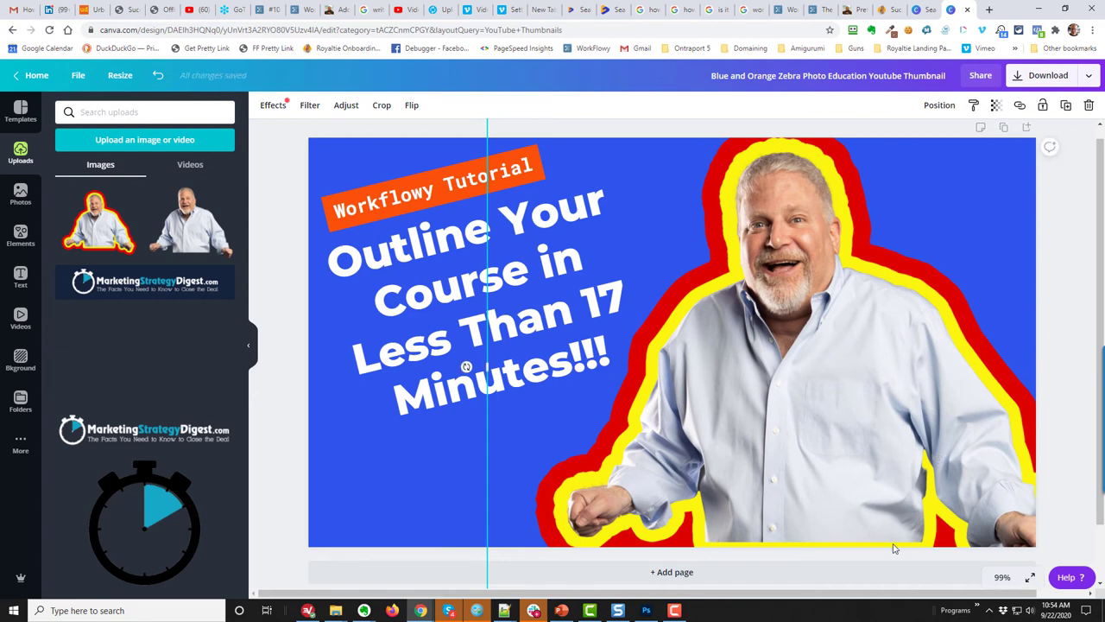
scroll(786, 354, "down", 1)
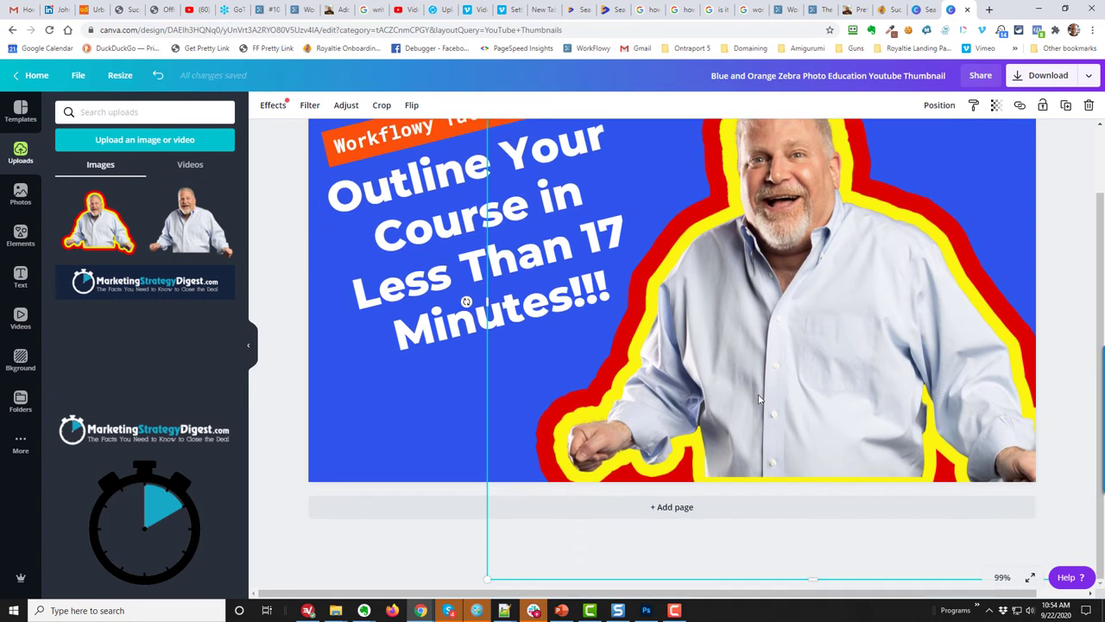
mouse_move(486, 579)
left_mouse_down()
mouse_move(499, 554)
mouse_move(484, 561)
left_mouse_up()
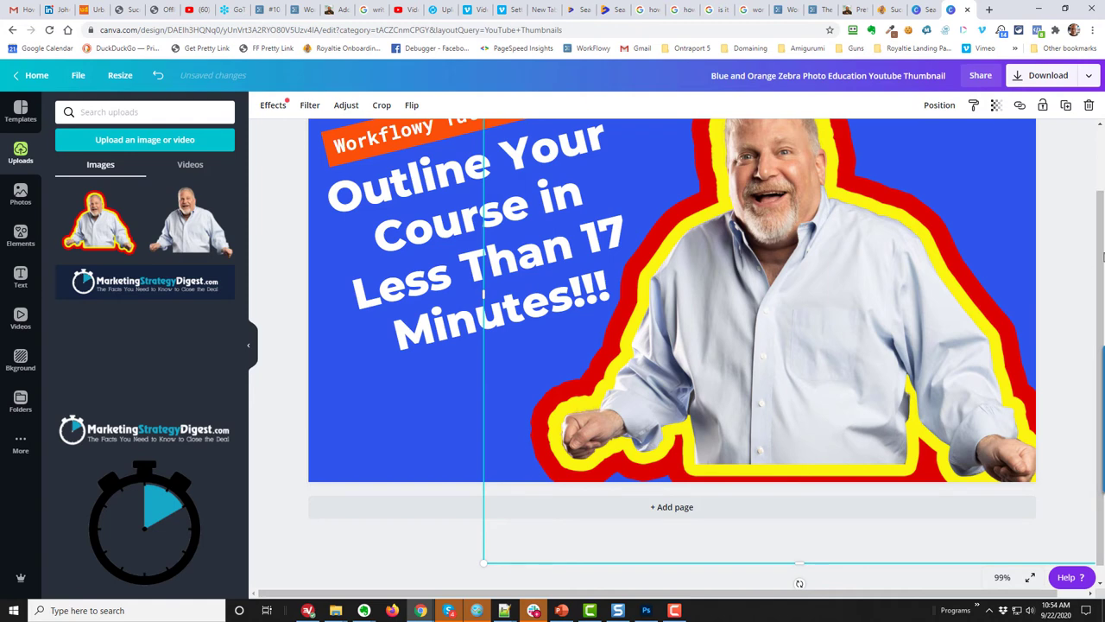
scroll(1102, 245, "up", 1)
scroll(1102, 244, "up", 3)
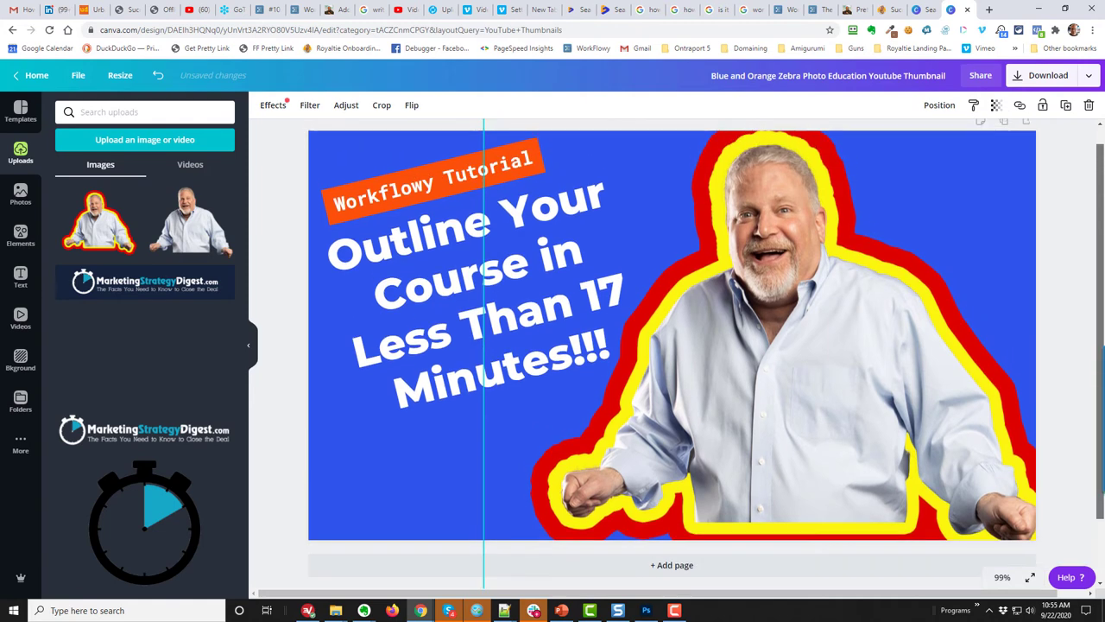
Step: Nudge the headline slightly down and left and the Workflowy Tutorial label slightly down
left_click(523, 269)
left_click_drag(523, 269, 522, 283)
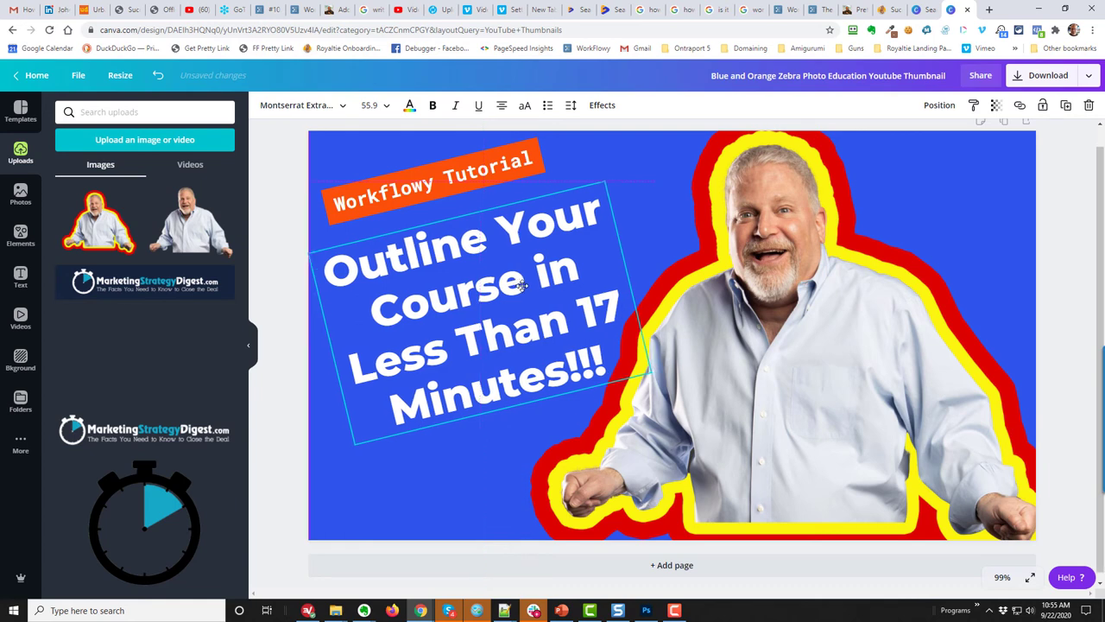
left_click_drag(524, 283, 515, 283)
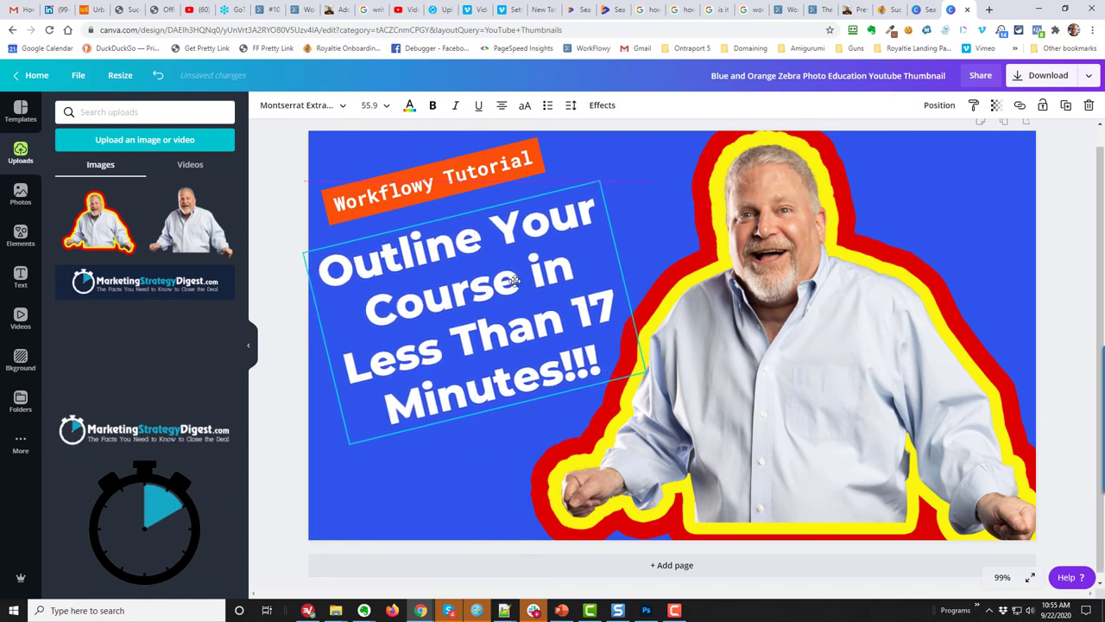
left_click(406, 188)
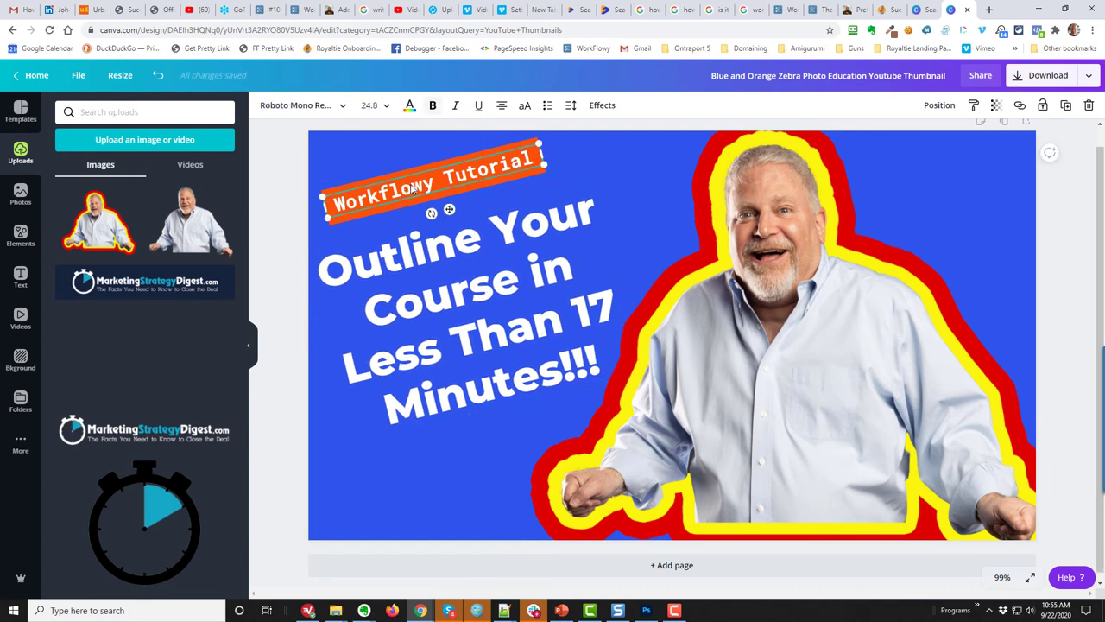
left_click(418, 171)
left_click_drag(418, 171, 414, 185)
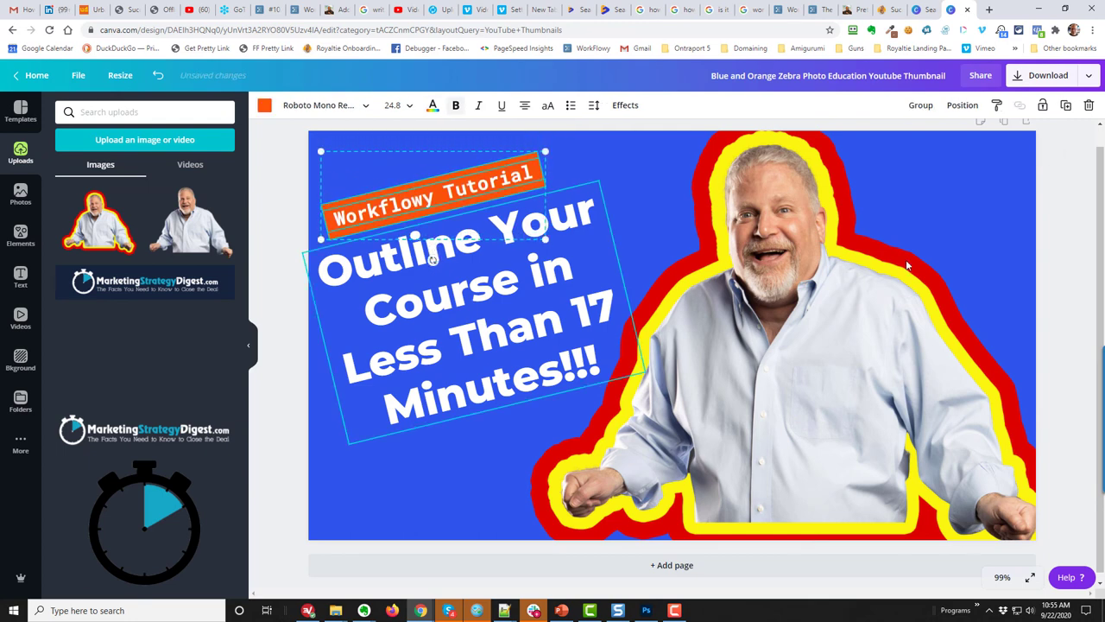
left_click(1066, 283)
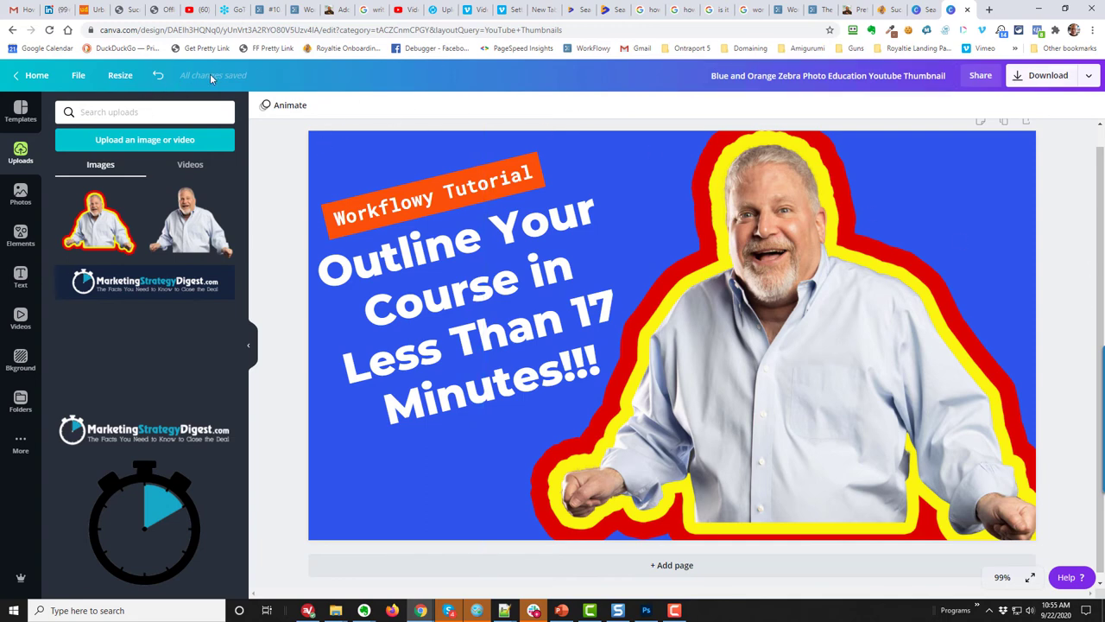
Step: Retitle the Canva design 'YT Thumb Course Outline' and go to YouTube Studio's video details
double_click(780, 75)
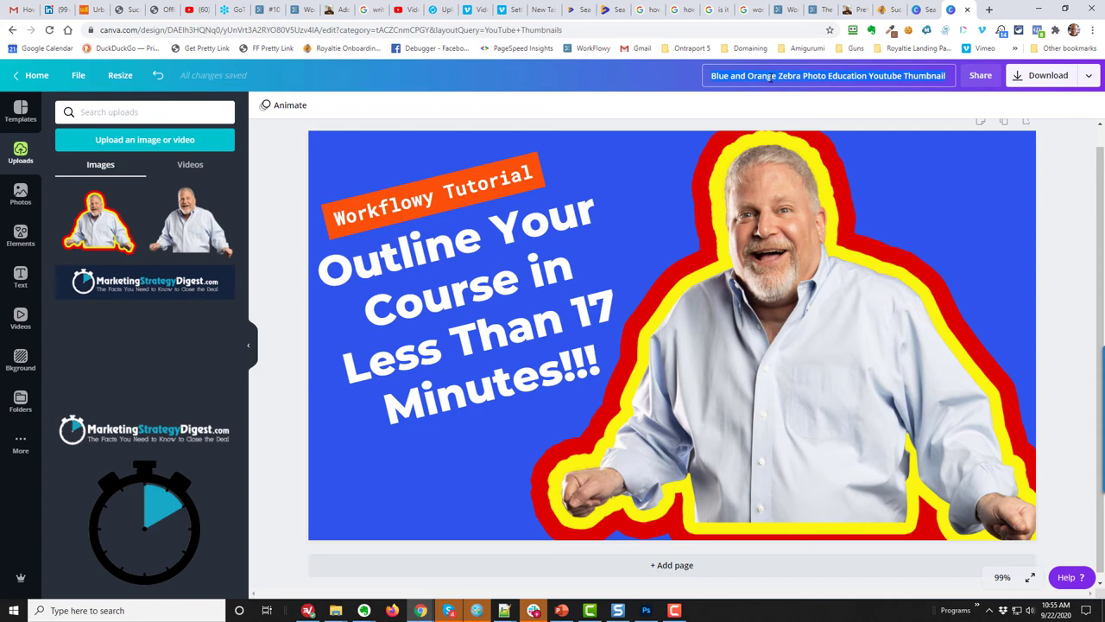
type("10")
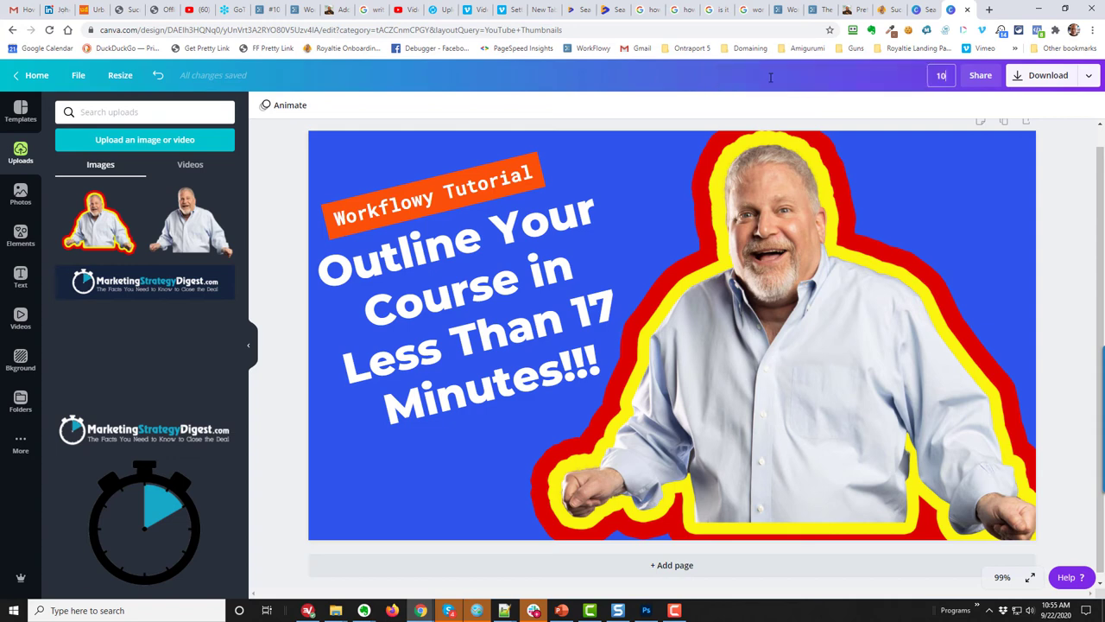
key("BackSpace")
key("BackSpace")
type("Cool")
key("BackSpace")
key("BackSpace")
key("BackSpace")
key("BackSpace")
type("YT Thum")
type("b")
type(" Course")
type(" Outline")
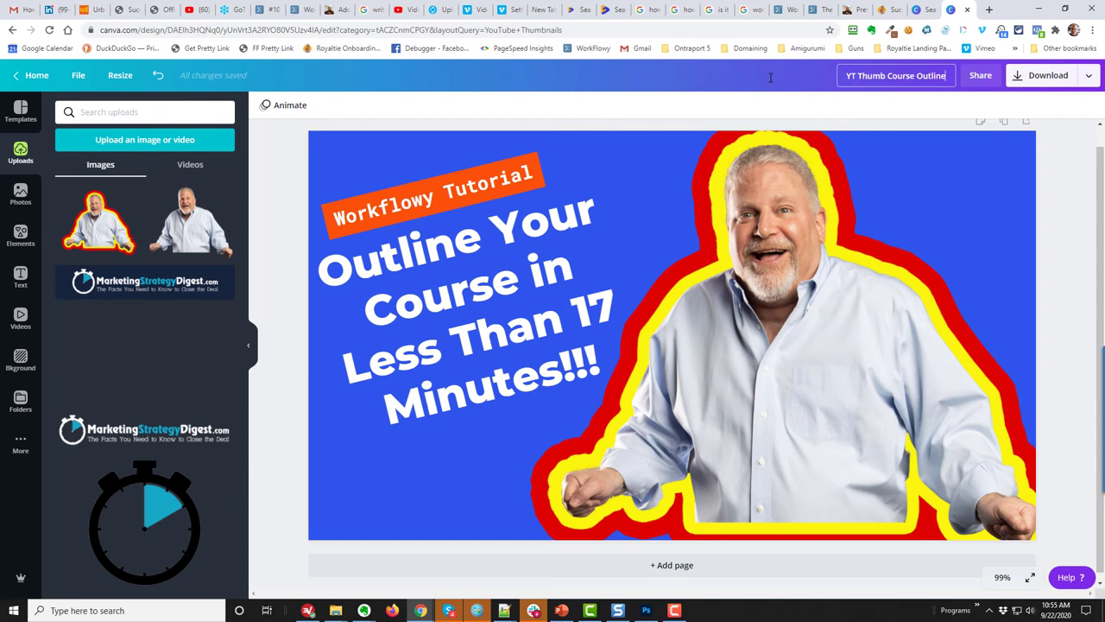
left_click(406, 10)
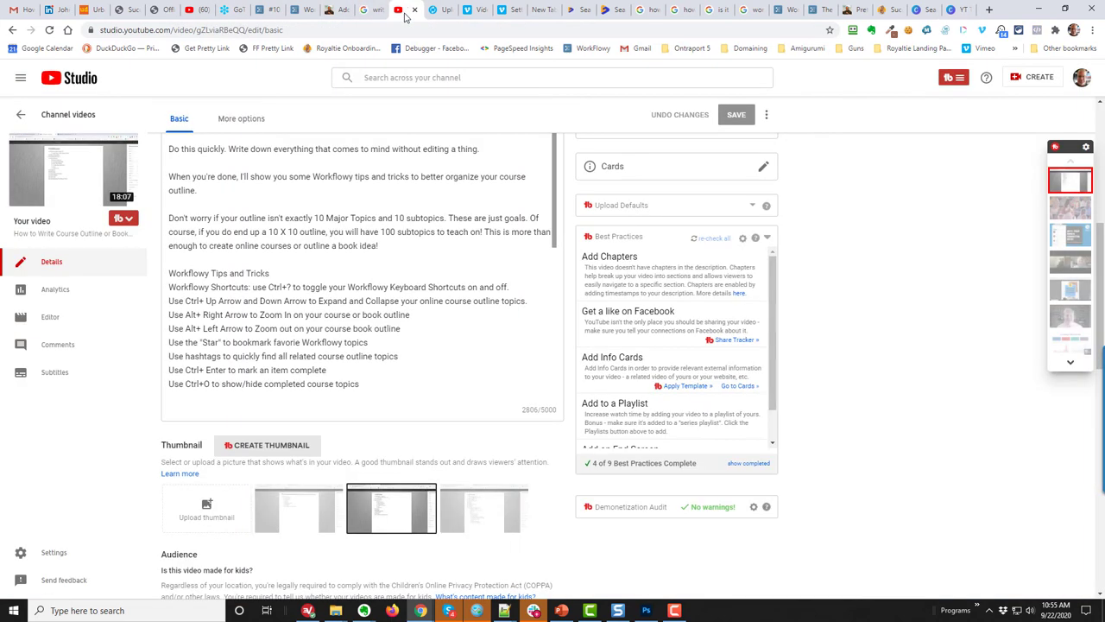
Step: Click into the YouTube video title, then switch windows back to the Canva thumbnail design
scroll(247, 239, "up", 3)
scroll(246, 239, "up", 3)
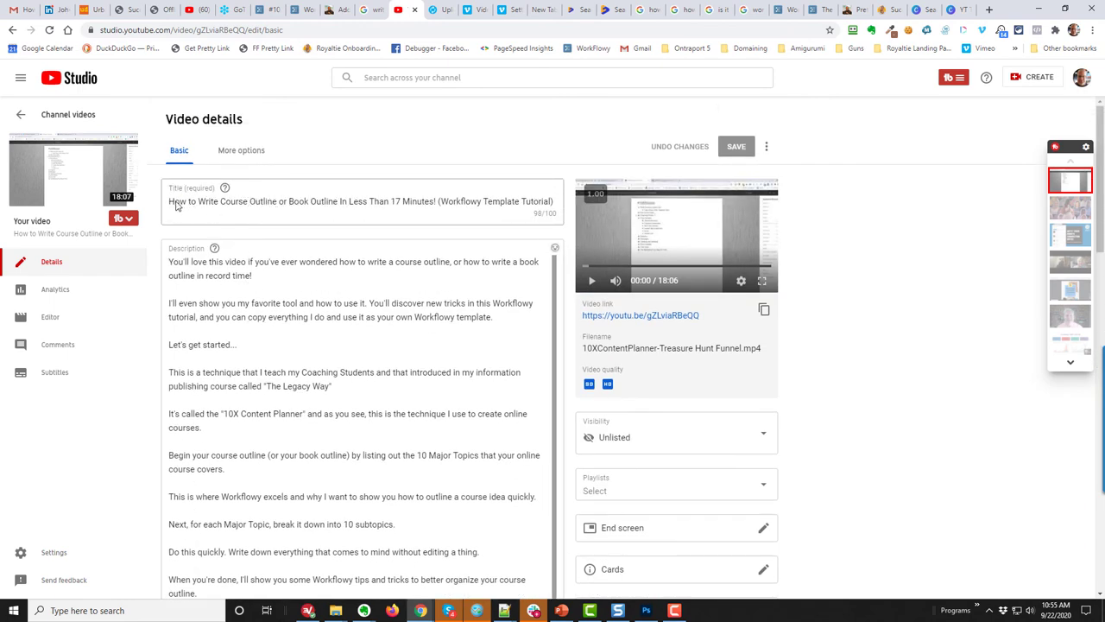
left_click(214, 204)
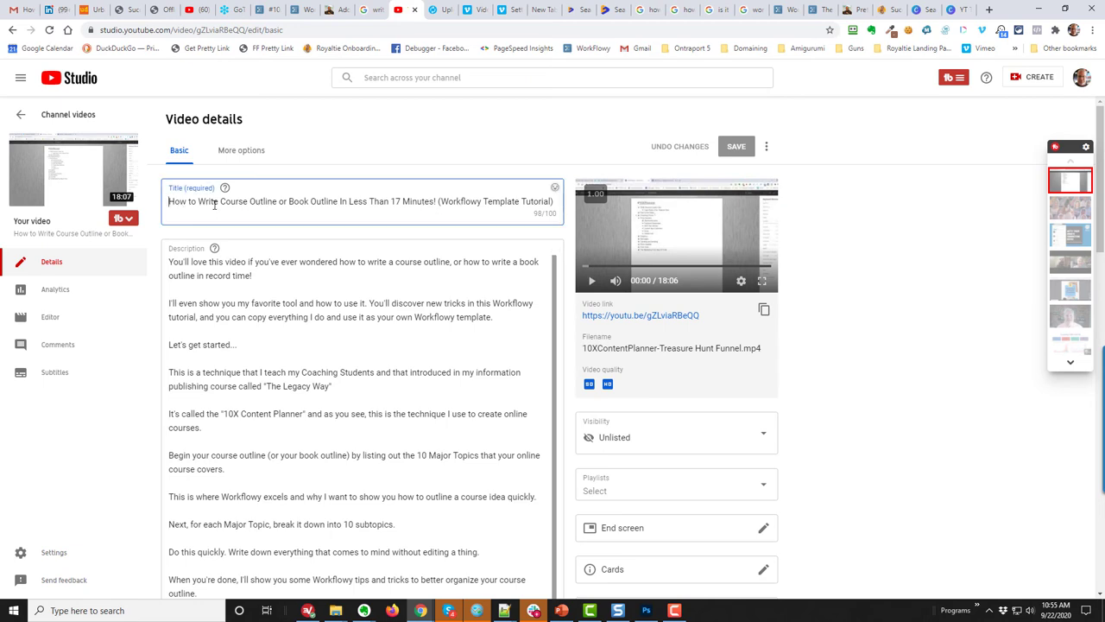
left_click(276, 201, "shift")
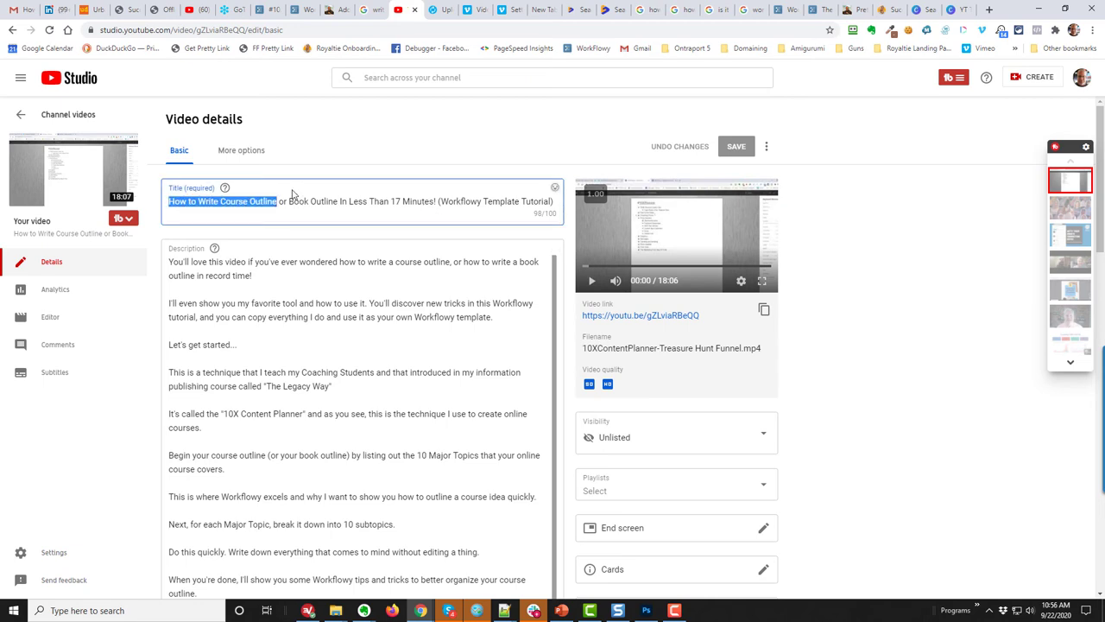
key("alt+Tab")
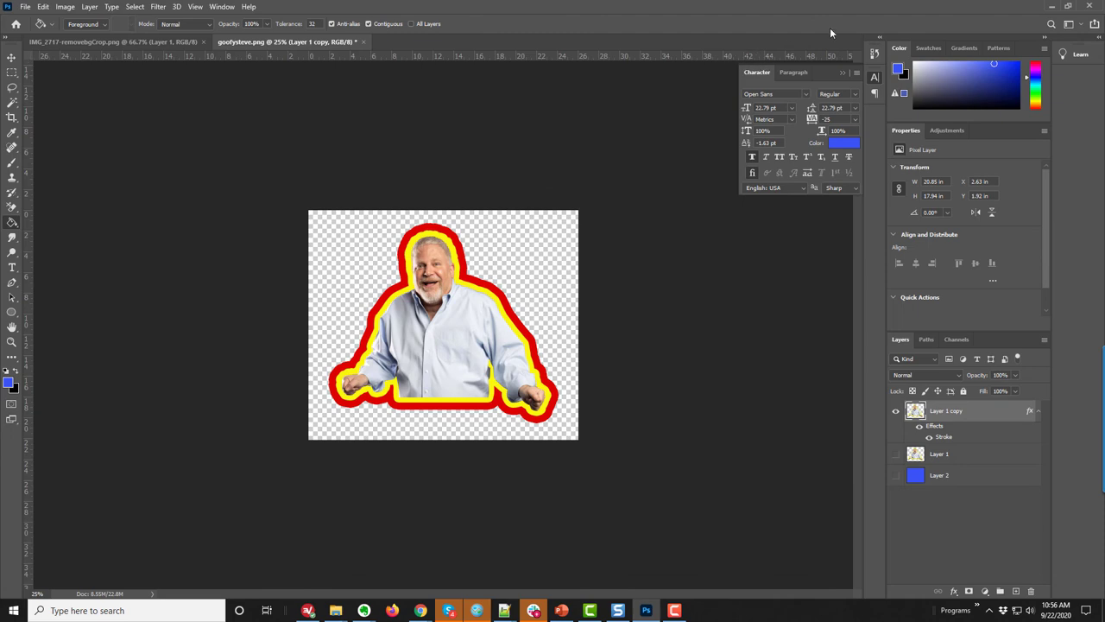
key("alt+Tab")
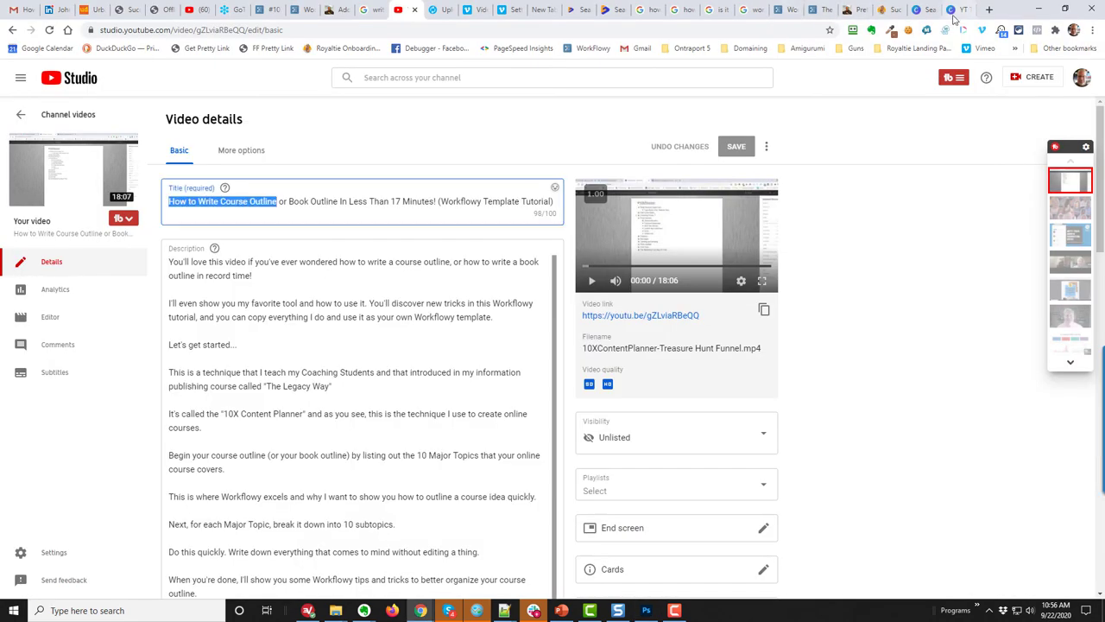
left_click(954, 18)
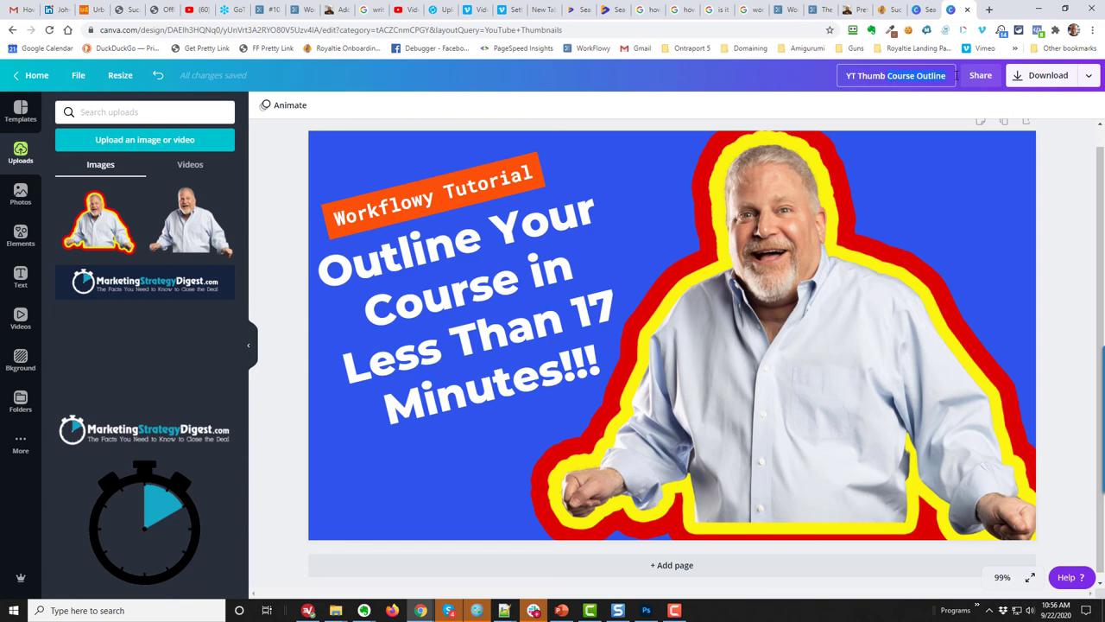
Step: Paste the title 'YT Thumb How to Write Course Outline' and download the design as PNG
key("ctrl+v")
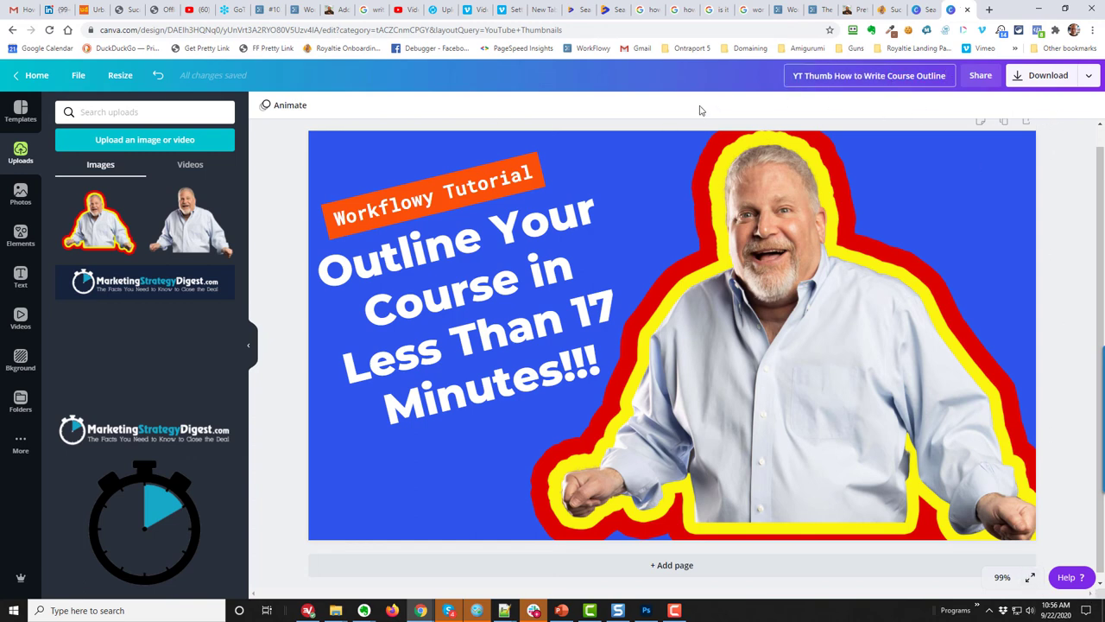
left_click(1092, 76)
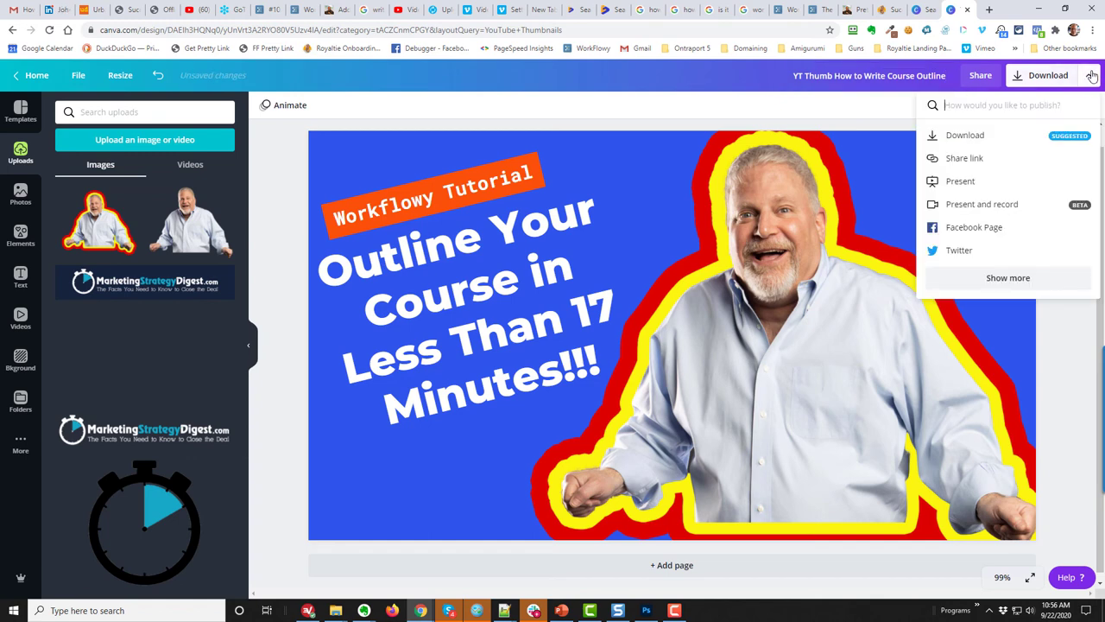
left_click(969, 136)
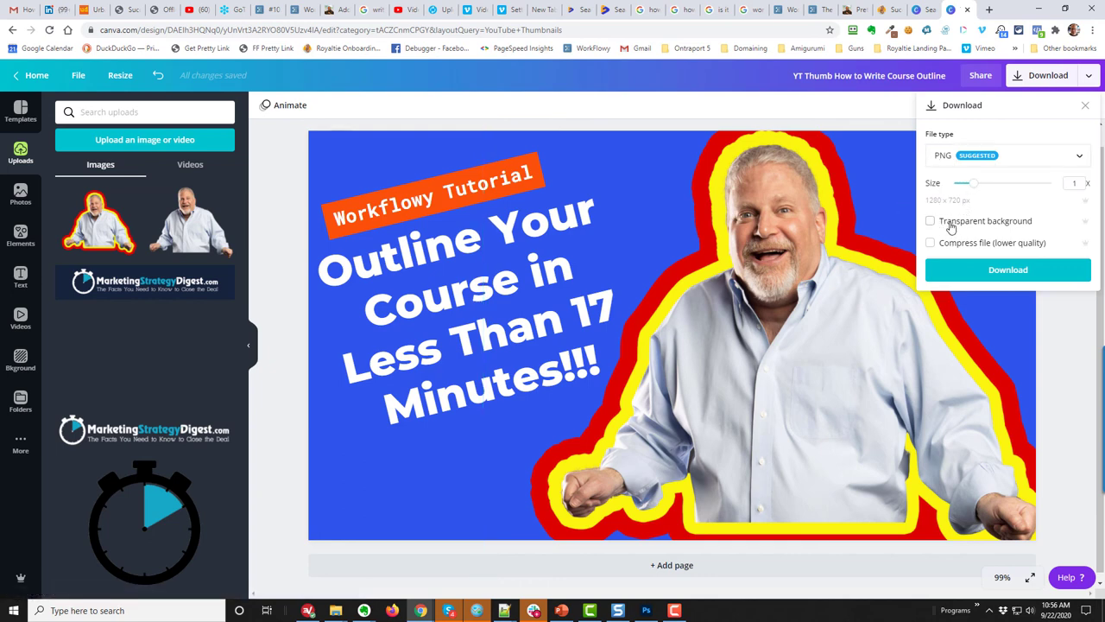
left_click(1008, 270)
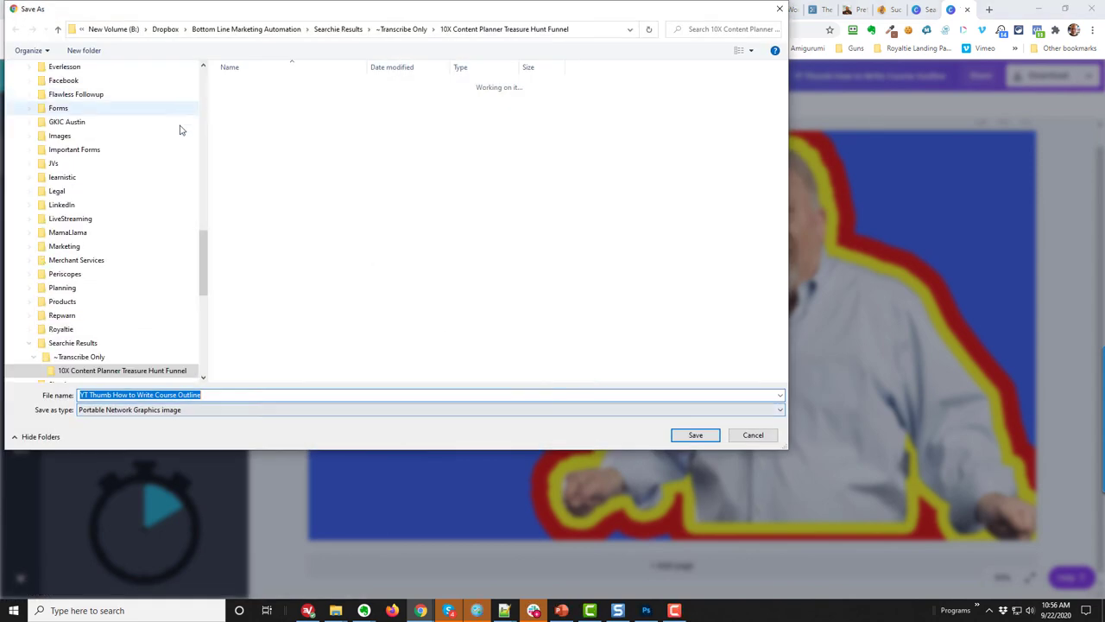
Step: Save the PNG into Bottom Line Marketing Automation > Images > Canva
left_click(259, 29)
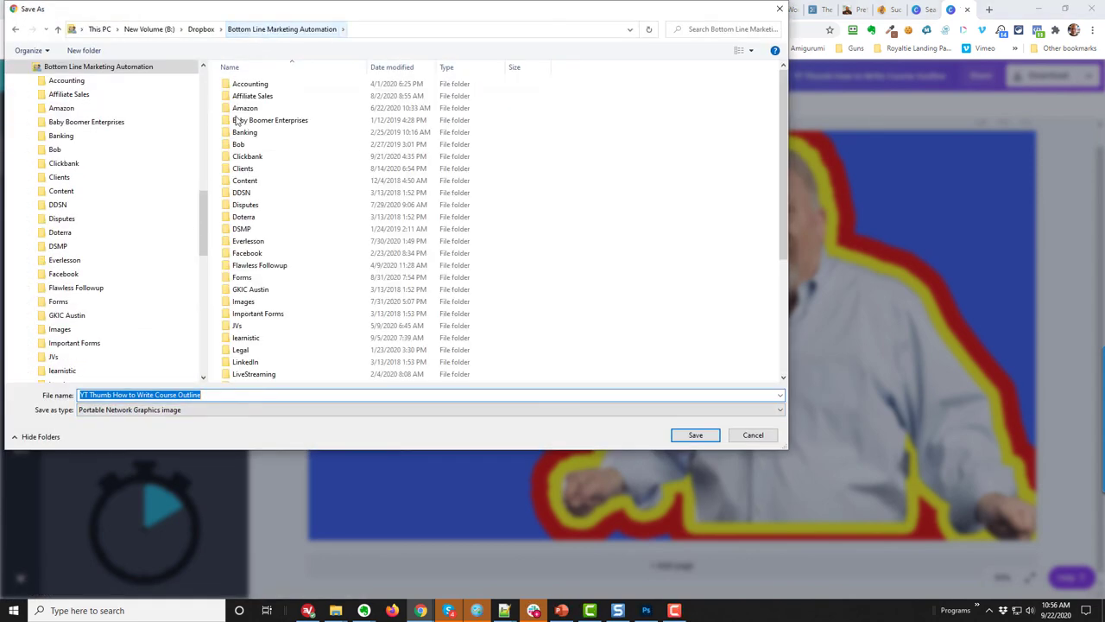
double_click(246, 301)
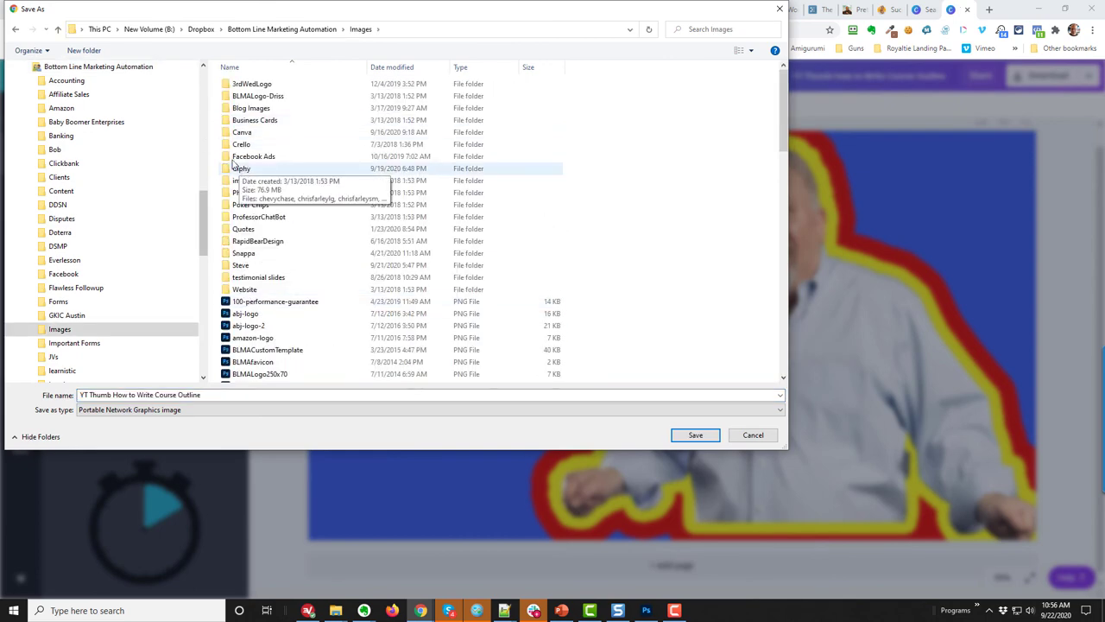
double_click(243, 132)
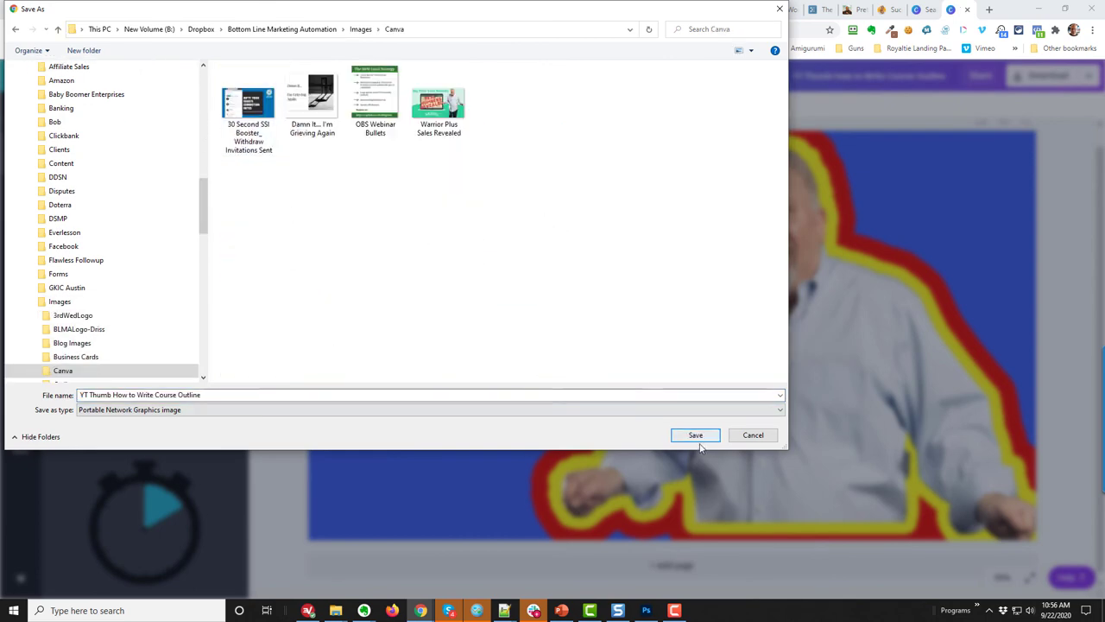
left_click(695, 434)
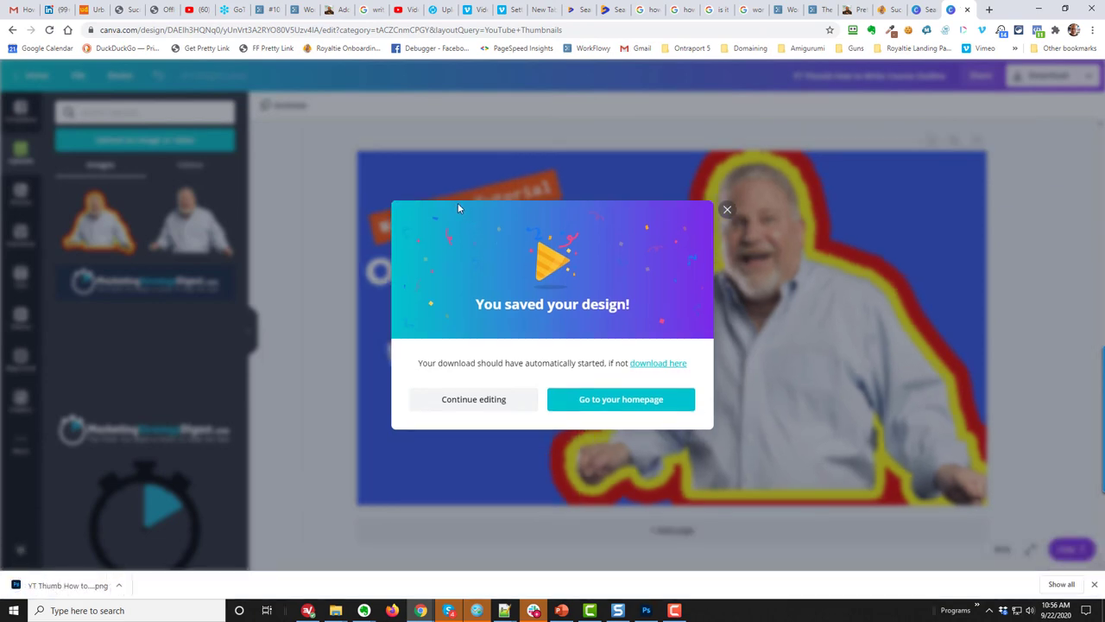
Step: Show the downloaded PNG in File Explorer's Canva folder, then dismiss Canva's saved-design message
left_click(118, 585)
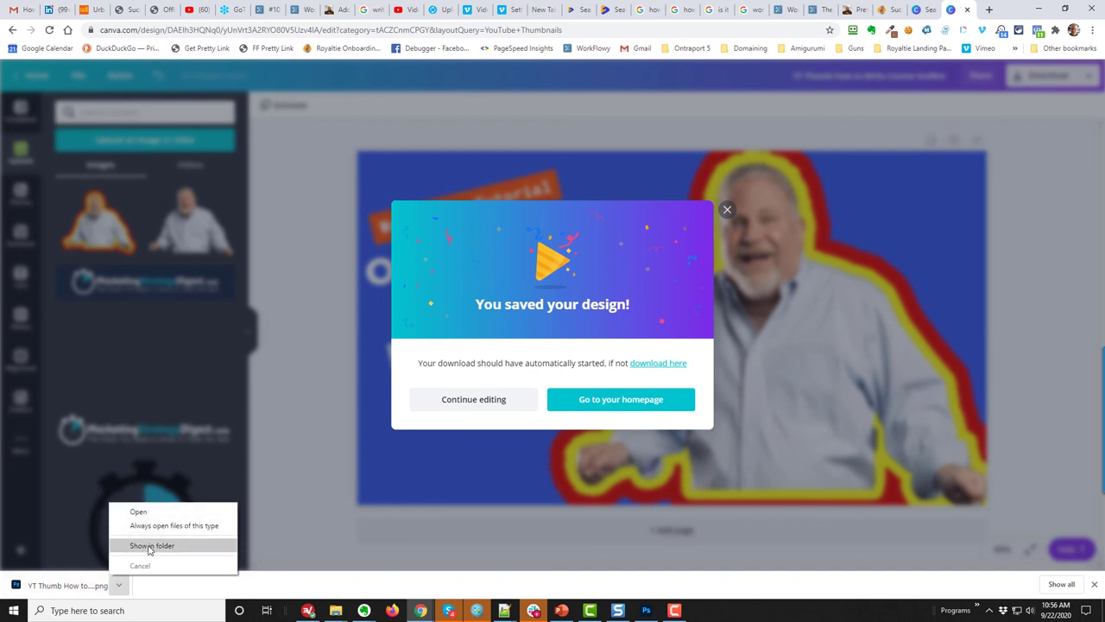
left_click(151, 545)
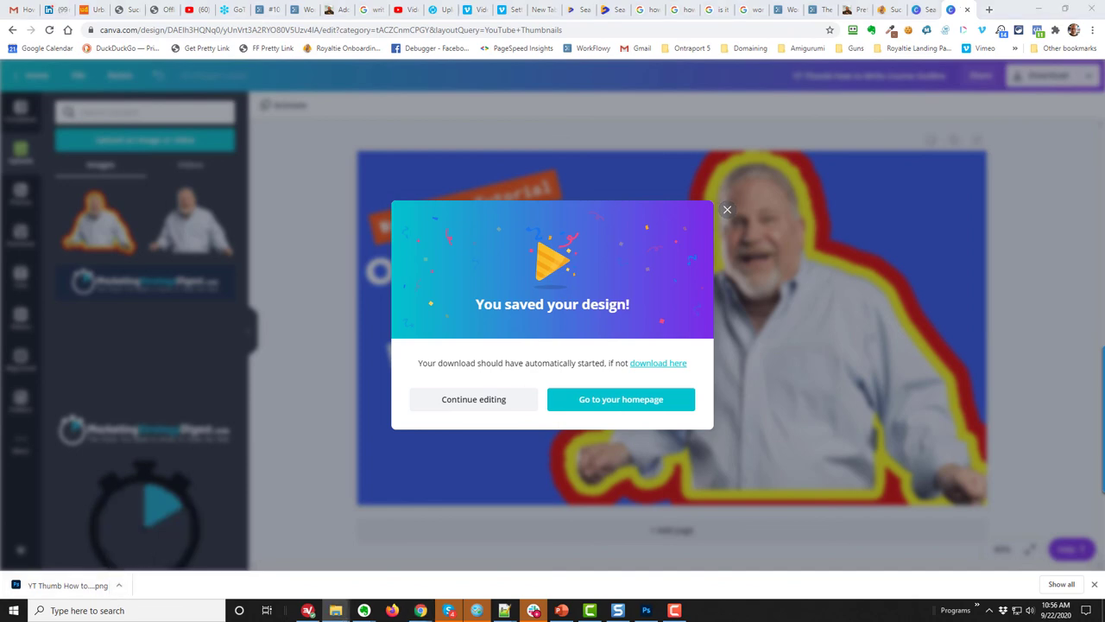
left_click_drag(1058, 97, 374, 6)
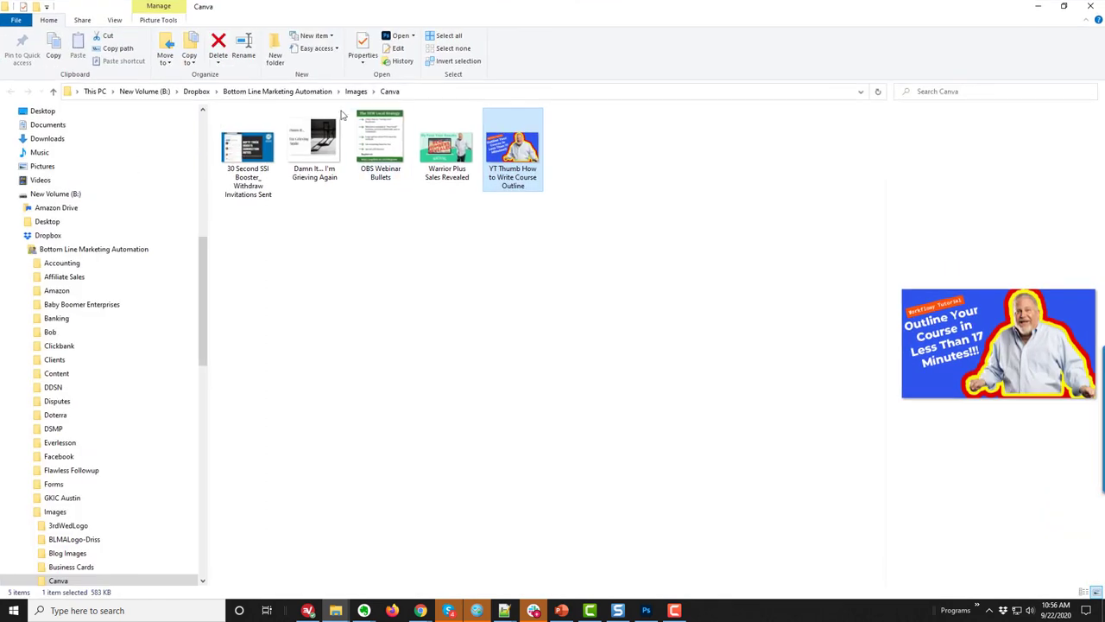
left_click(449, 148)
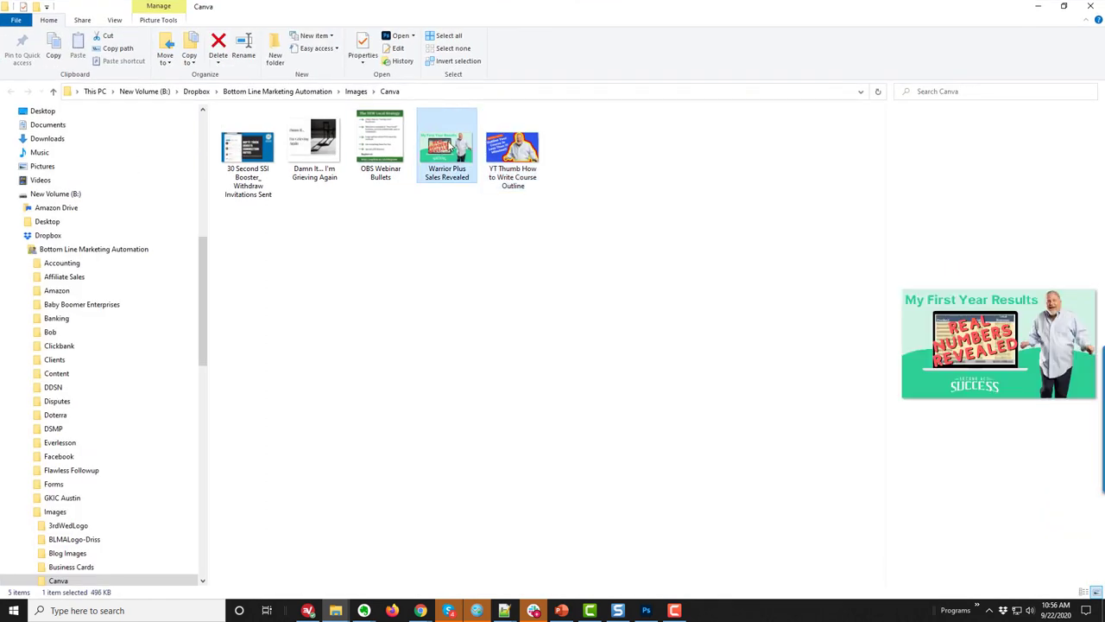
left_click(1038, 6)
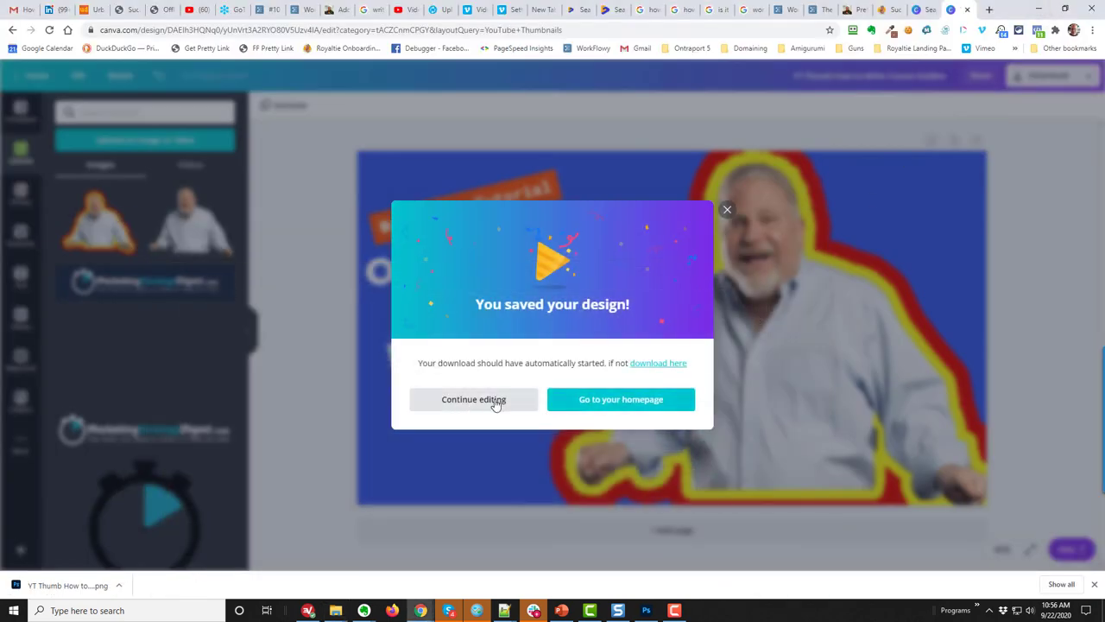
left_click(494, 402)
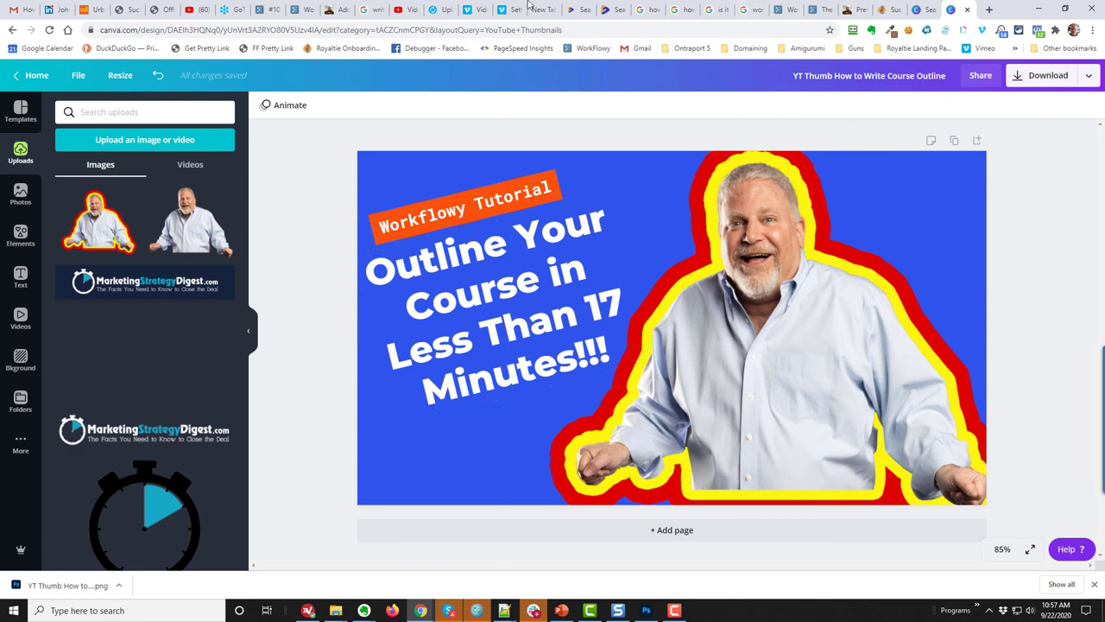
Step: Scroll YouTube Studio's video details to the Thumbnail section and start a thumbnail upload
left_click(402, 9)
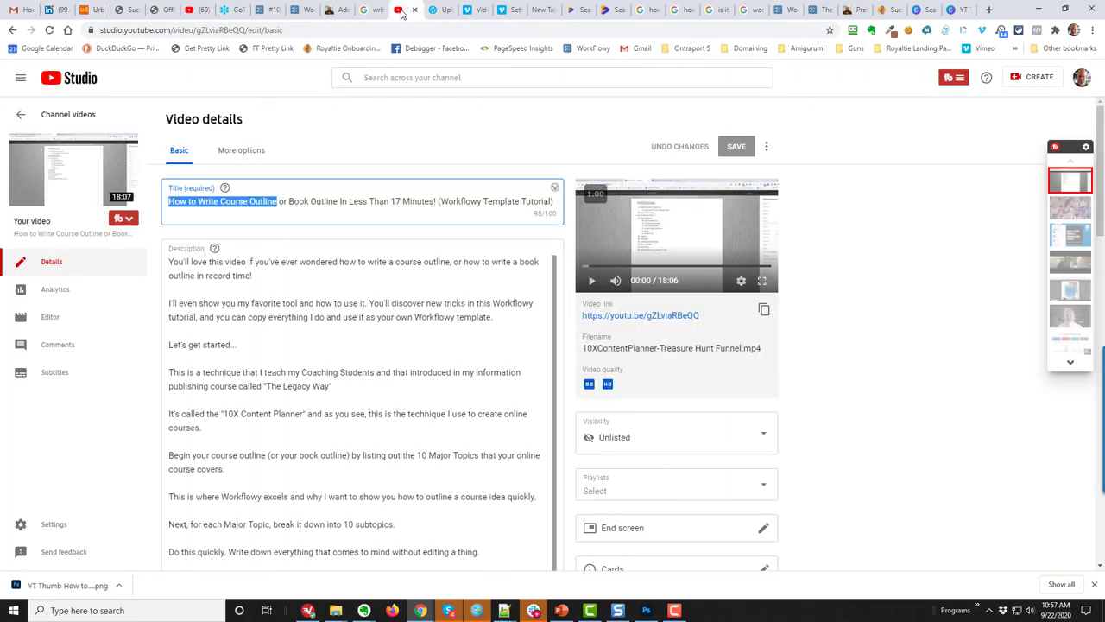
scroll(600, 388, "down", 2)
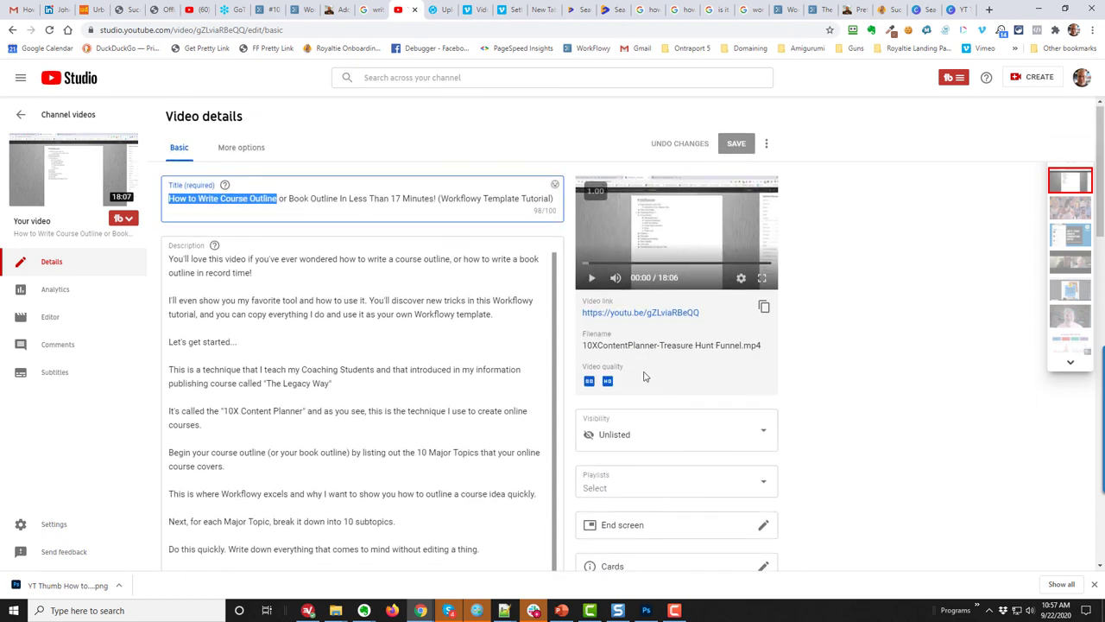
scroll(645, 376, "down", 2)
scroll(645, 376, "down", 3)
scroll(645, 376, "down", 2)
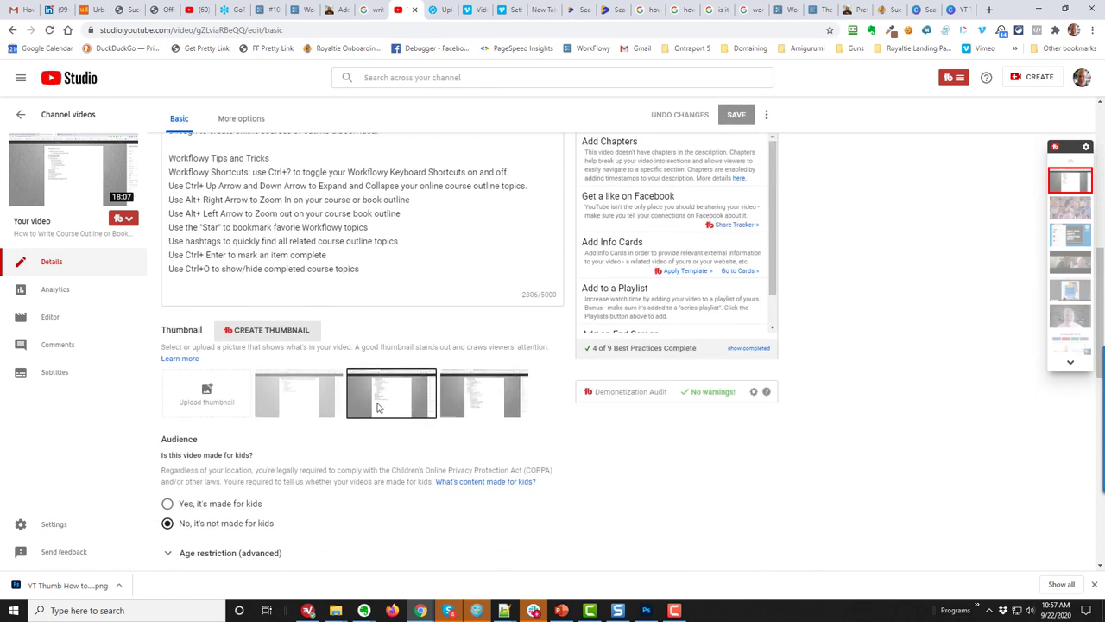
scroll(371, 419, "up", 1)
scroll(362, 417, "down", 1)
scroll(362, 417, "down", 1)
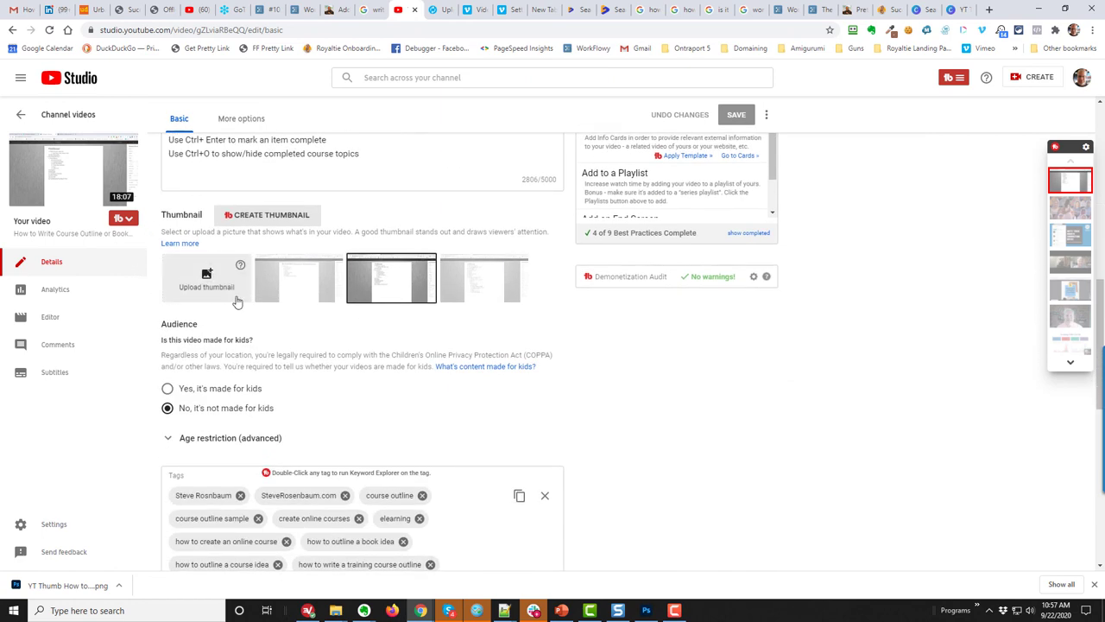
left_click(219, 291)
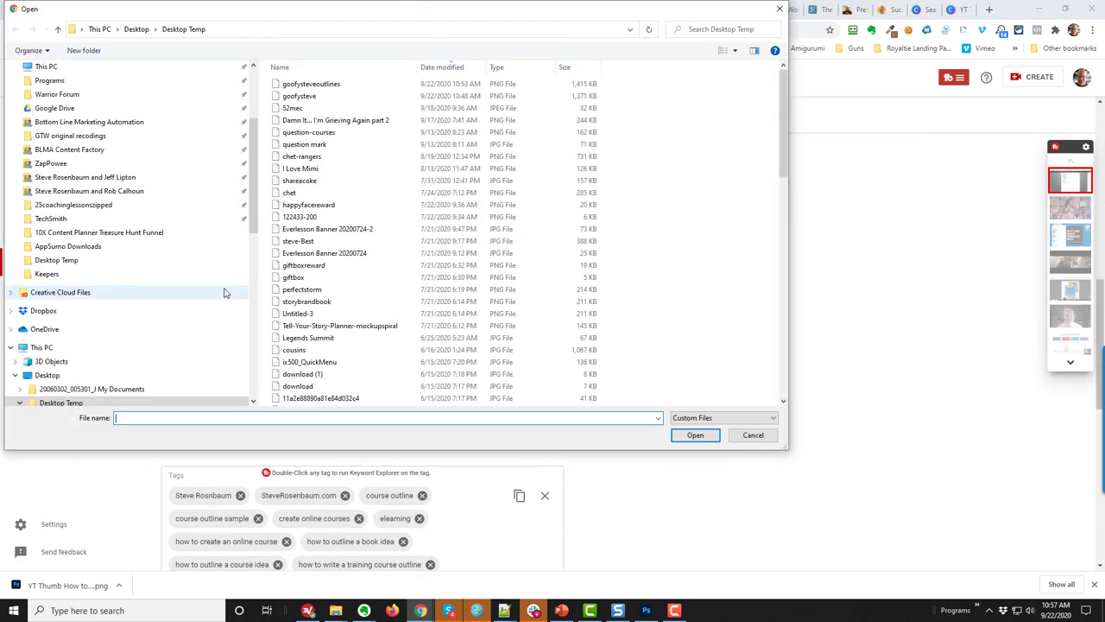
Step: Pick the new Outline Your Course PNG from Bottom Line Marketing Automation > Images > Canva
scroll(256, 136, "up", 5)
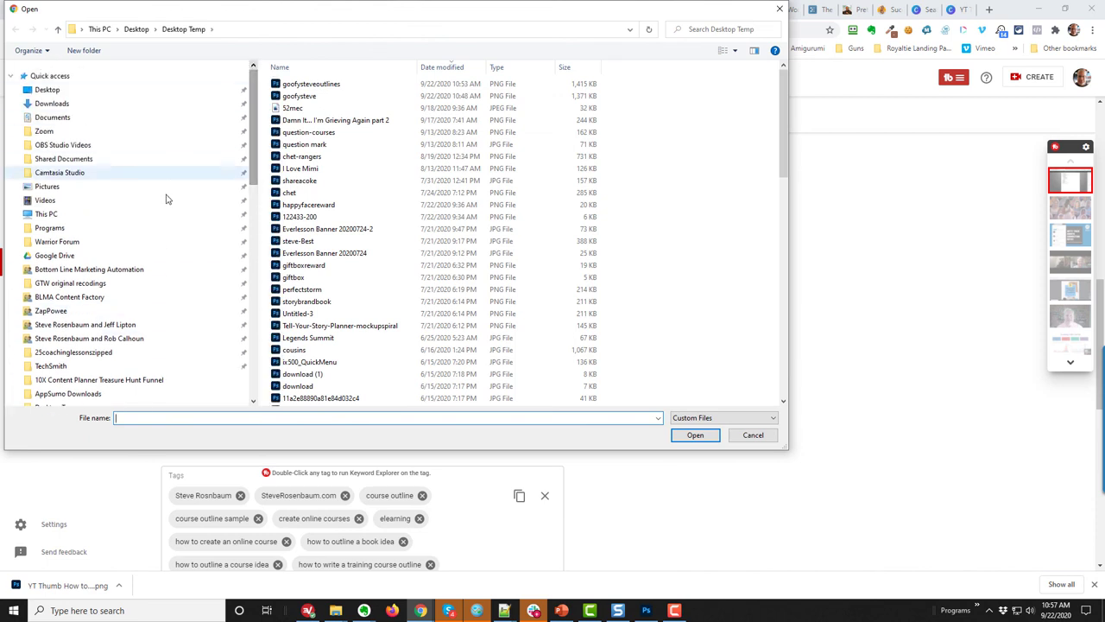
left_click(123, 267)
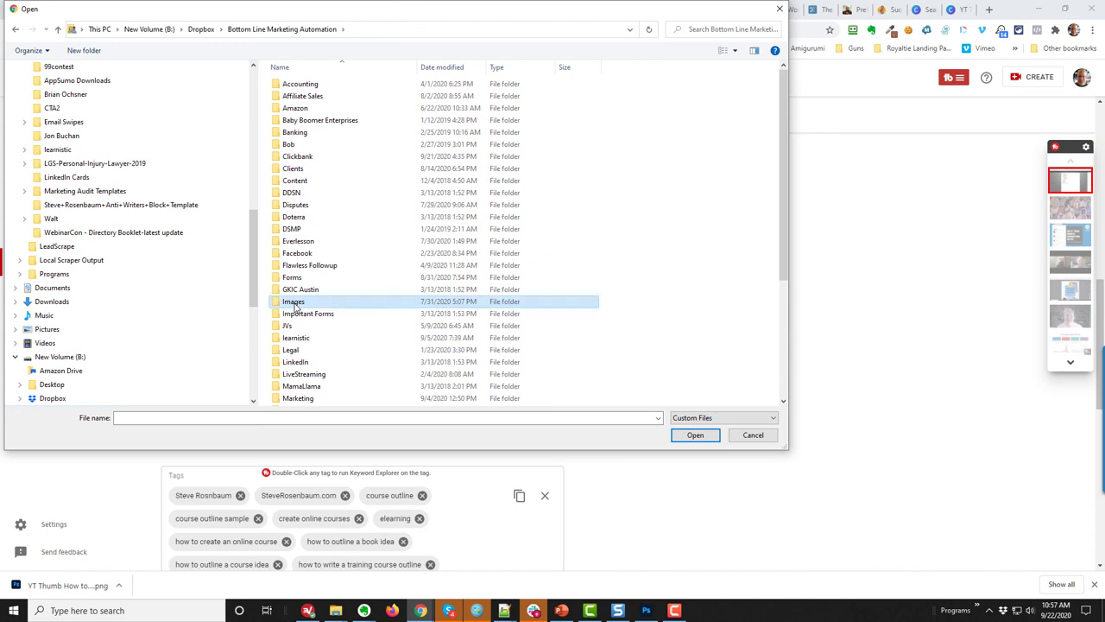
double_click(294, 303)
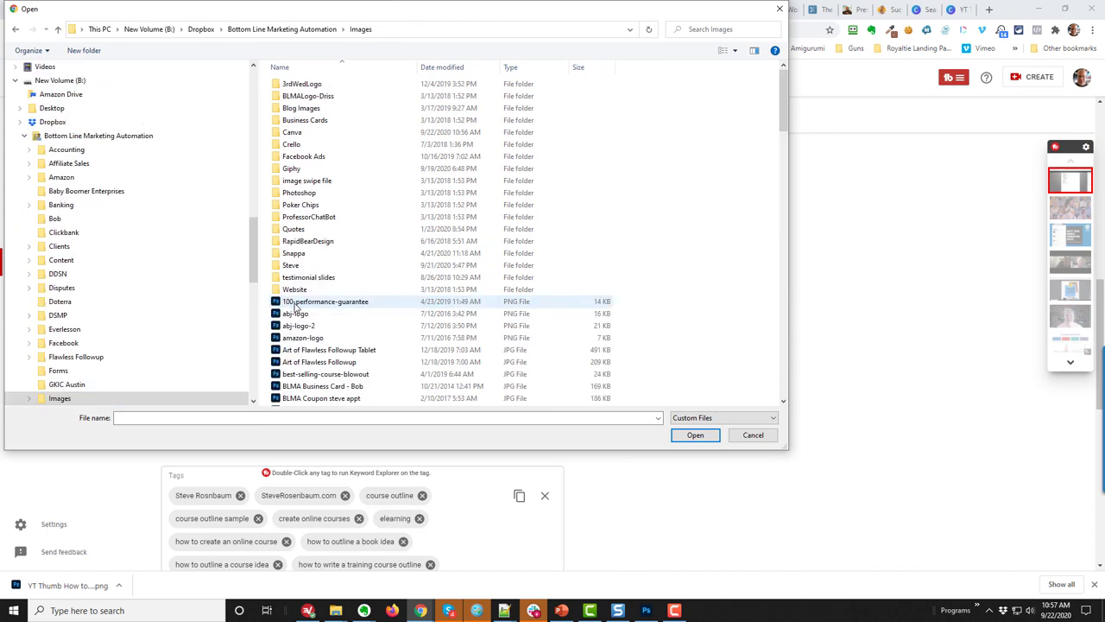
double_click(300, 134)
double_click(550, 121)
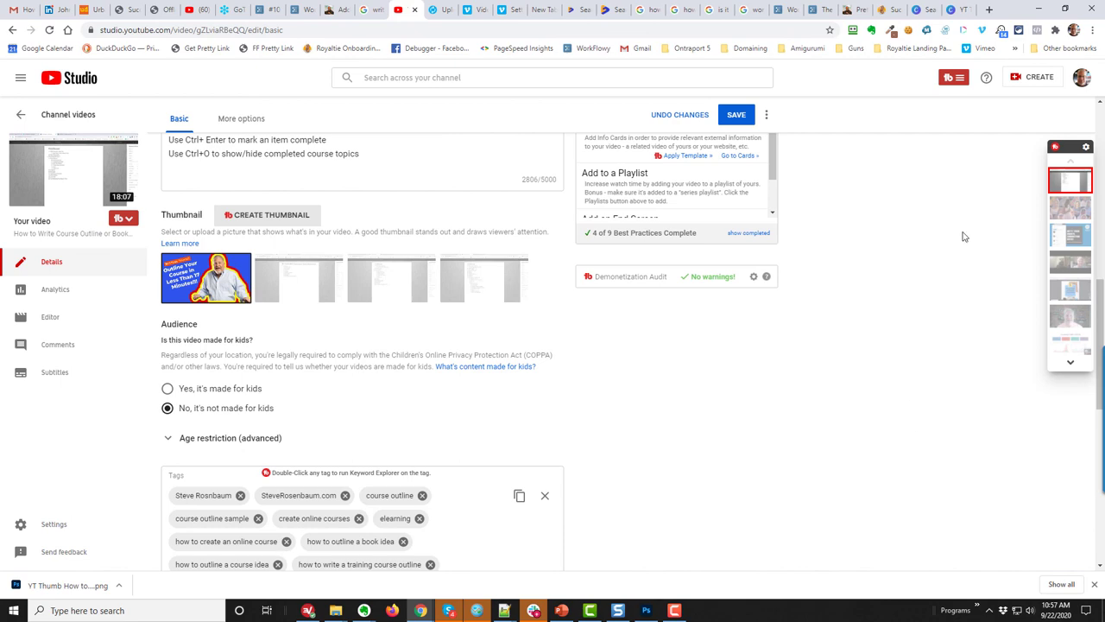
Step: Scroll to the top and save the video details with the new thumbnail
scroll(826, 306, "up", 2)
scroll(824, 390, "up", 1)
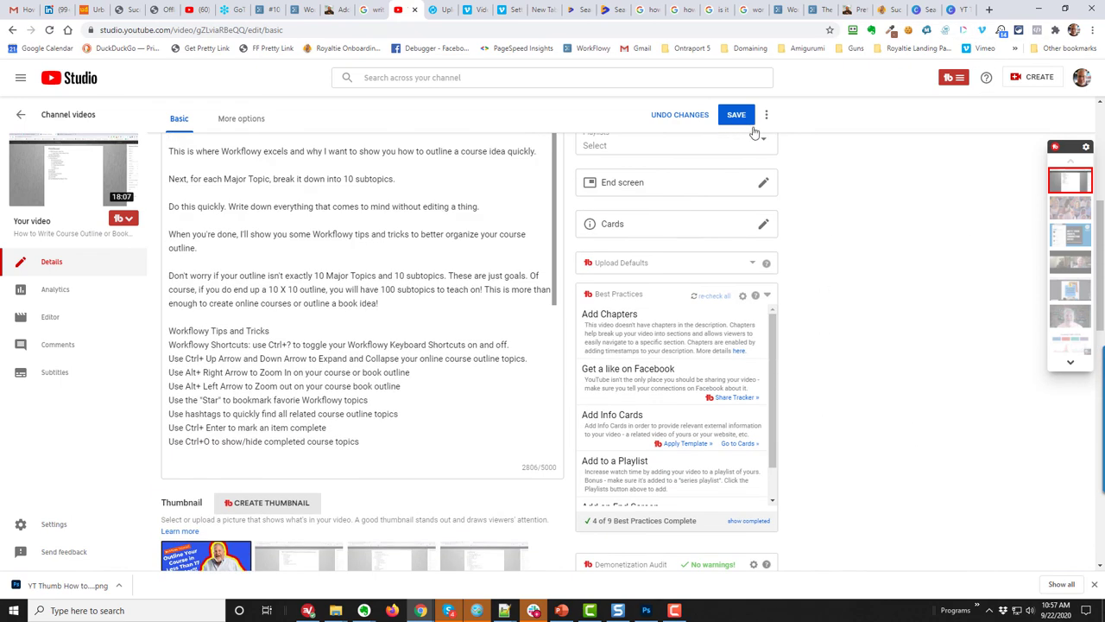
left_click(746, 119)
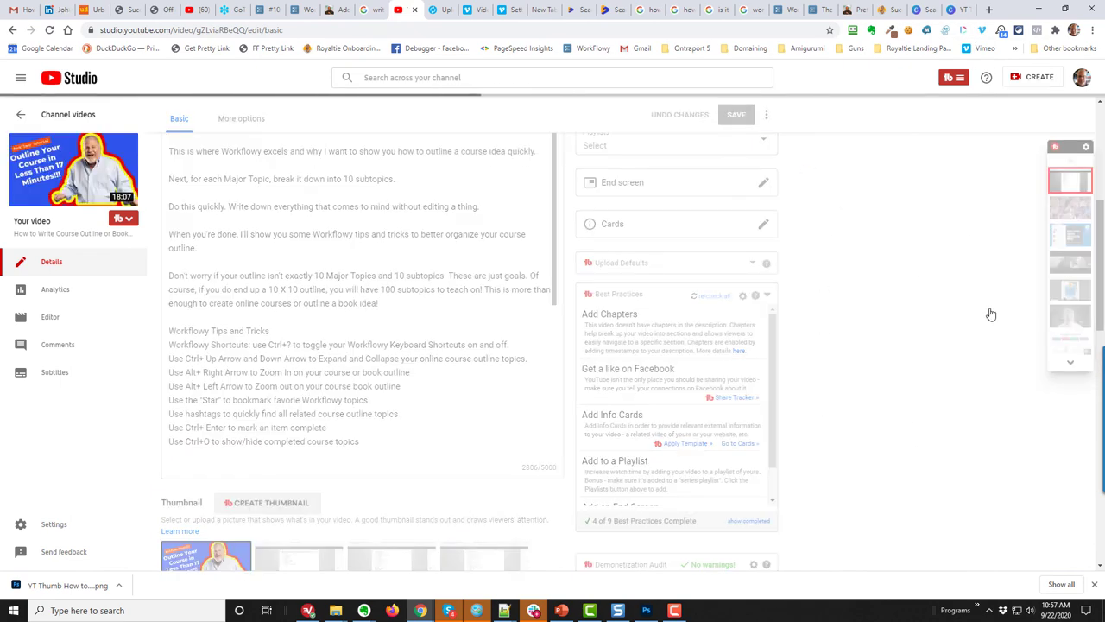